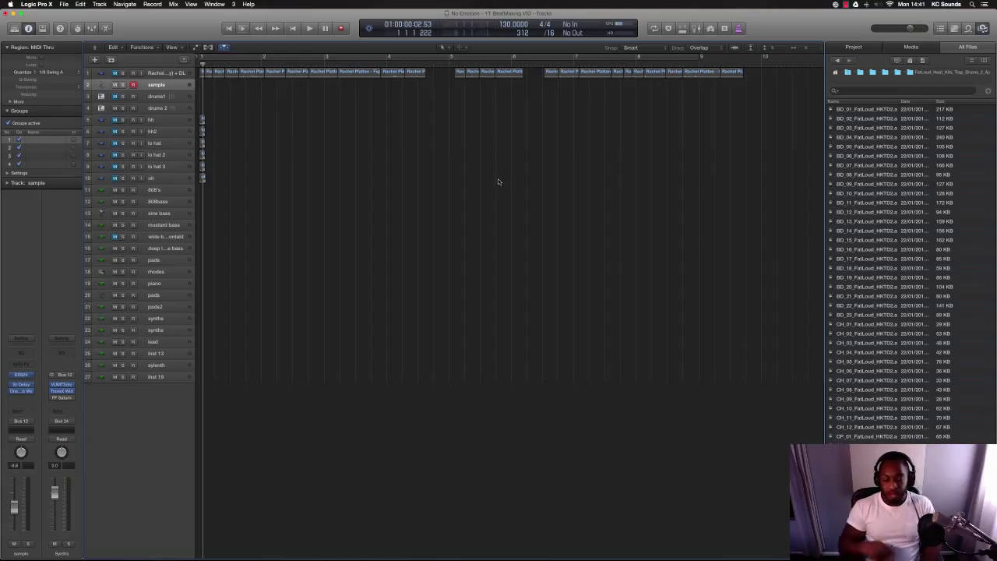
# Look at the saved project templates while keeping the current project open, and leave the chooser without creating a project.
pyautogui.click(64, 4)
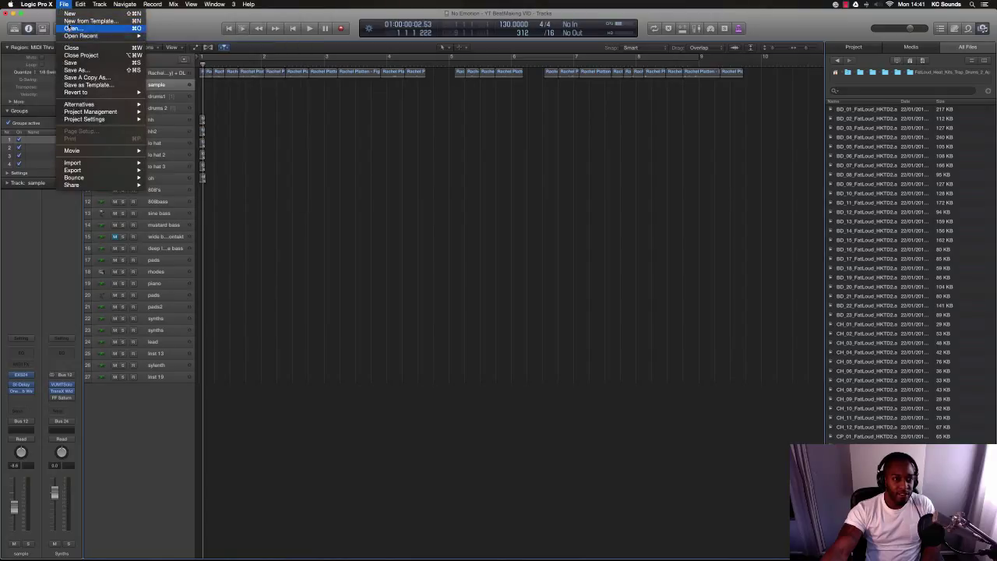
pyautogui.click(86, 21)
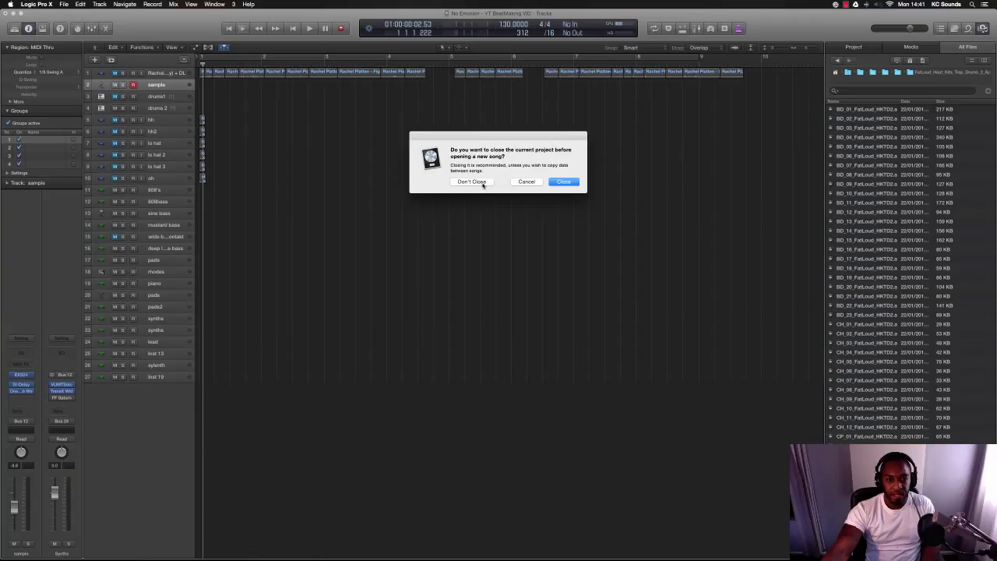
pyautogui.click(484, 184)
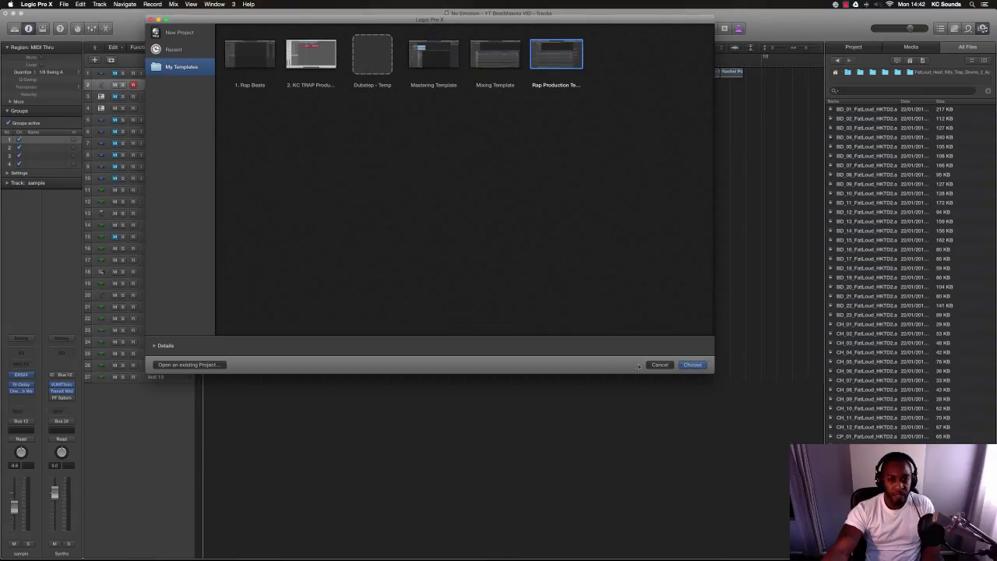
pyautogui.click(662, 365)
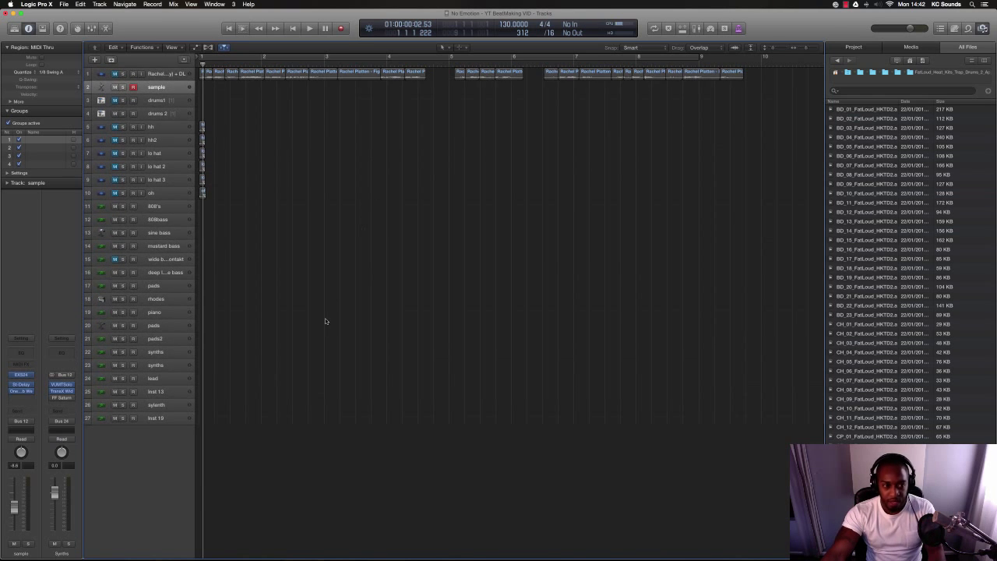
# Examine the project's track layout, from the hi-hat audio regions through the 808's, rhodes and piano to the Inst 19 track.
pyautogui.scroll(3, 340, 273)
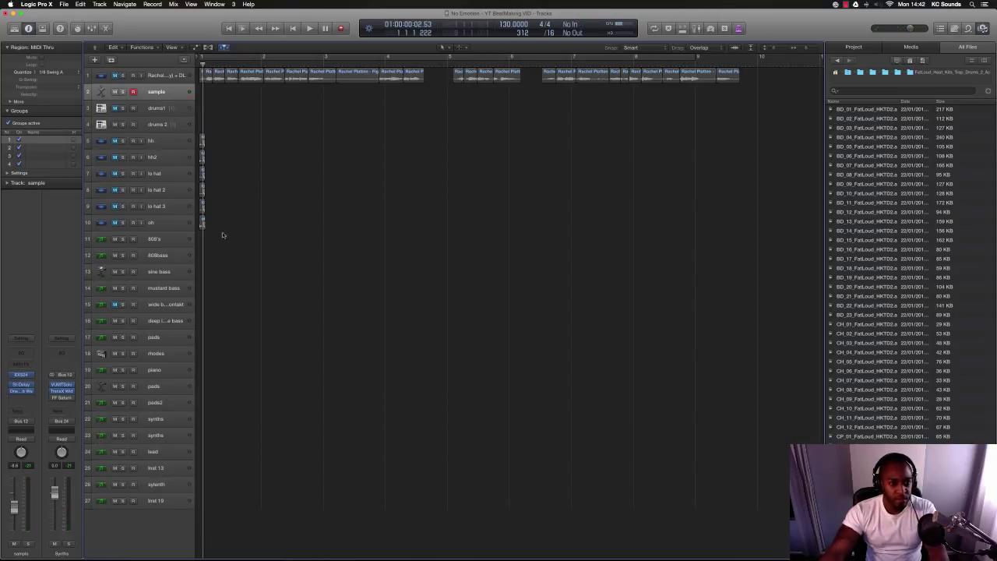
pyautogui.click(202, 144)
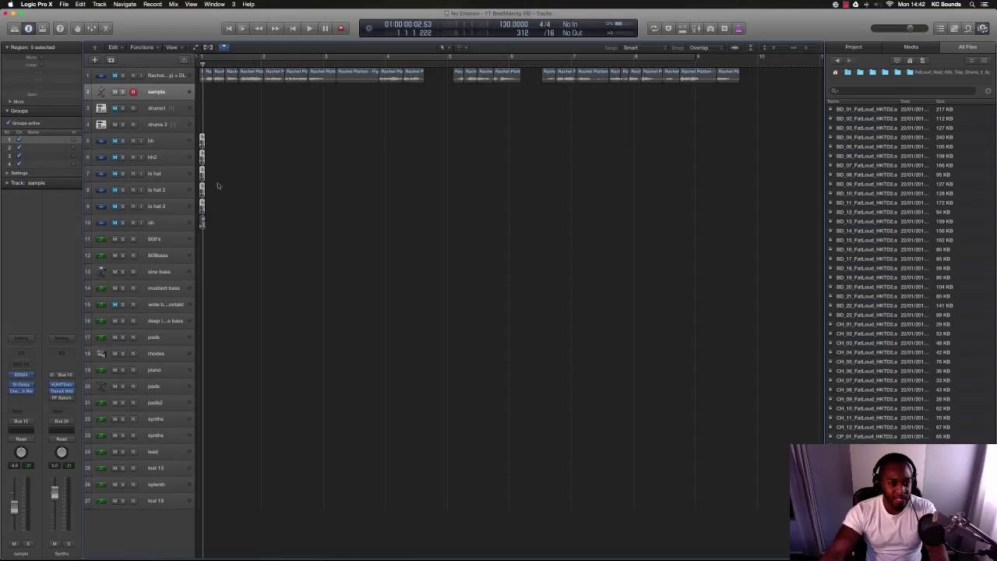
pyautogui.click(162, 243)
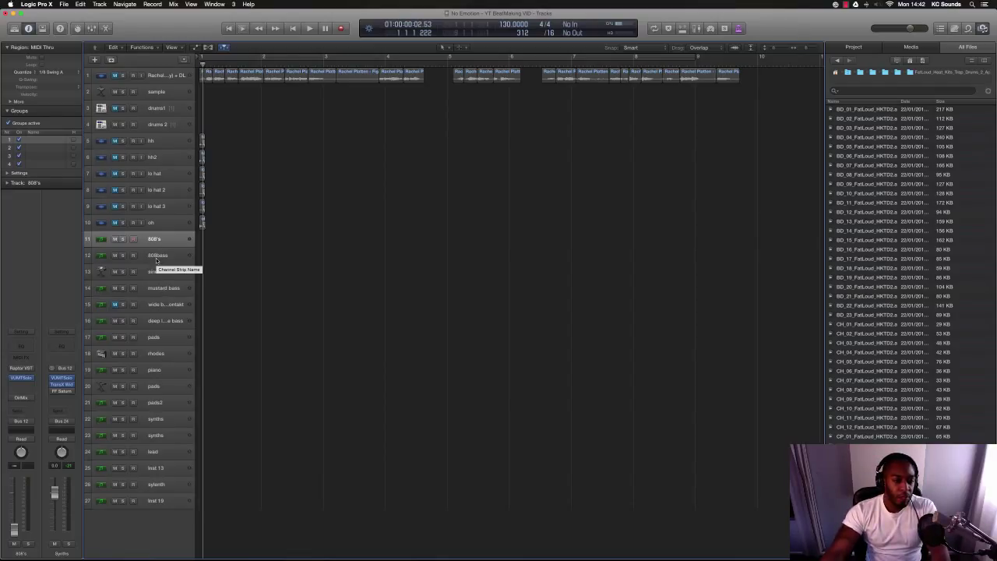
pyautogui.click(157, 502)
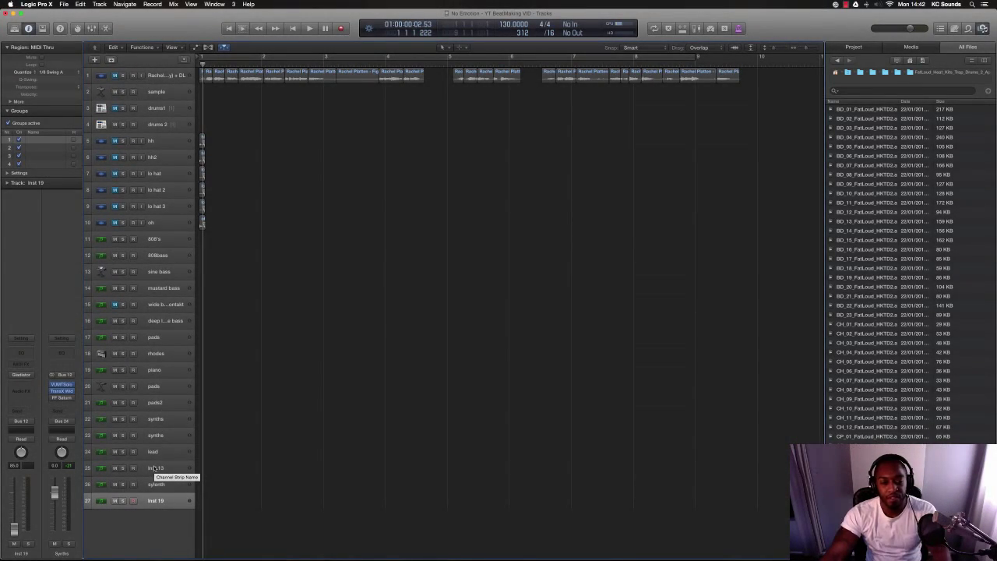
pyautogui.scroll(-3, 245, 442)
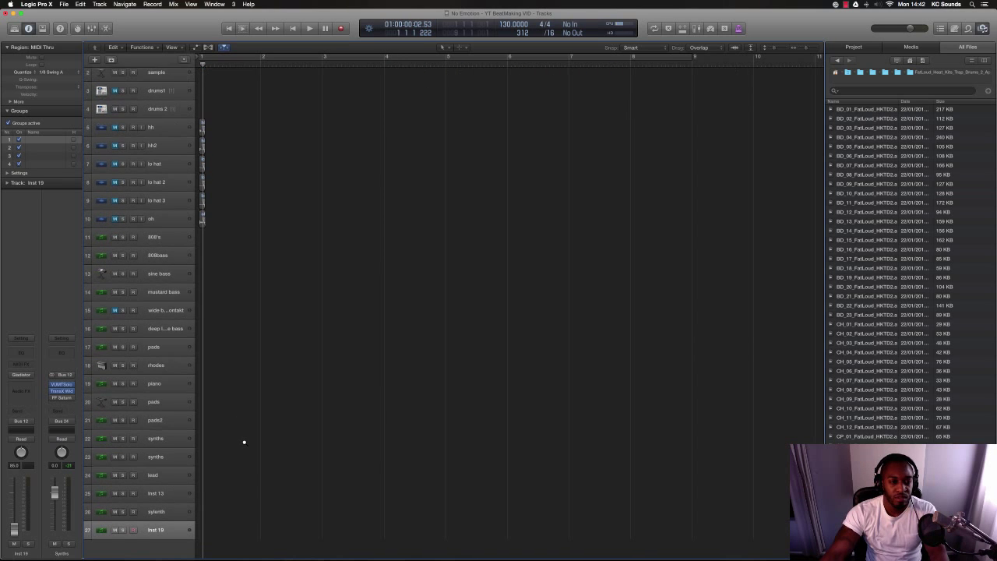
pyautogui.scroll(-5, 244, 442)
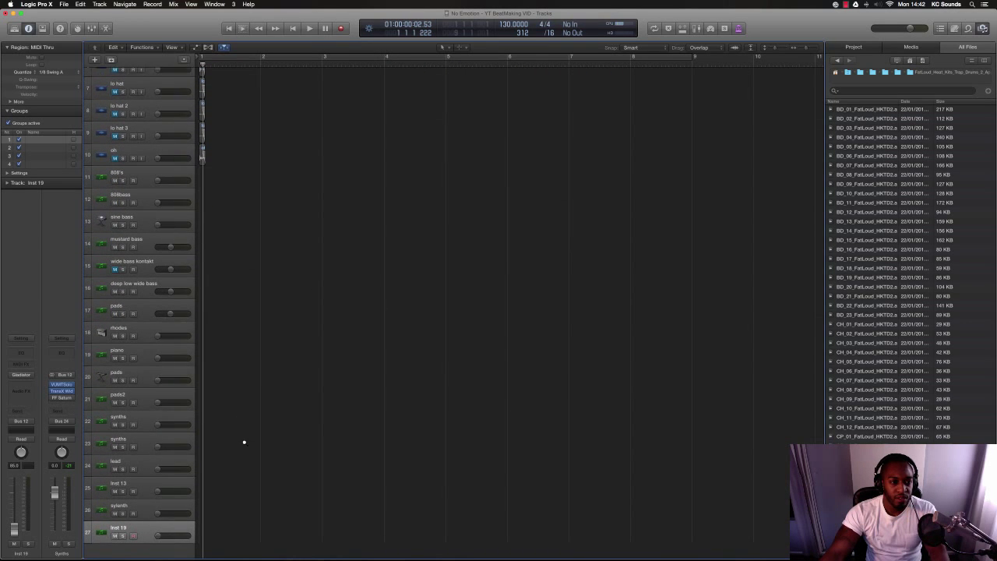
pyautogui.scroll(-1, 244, 443)
pyautogui.scroll(-3, 244, 442)
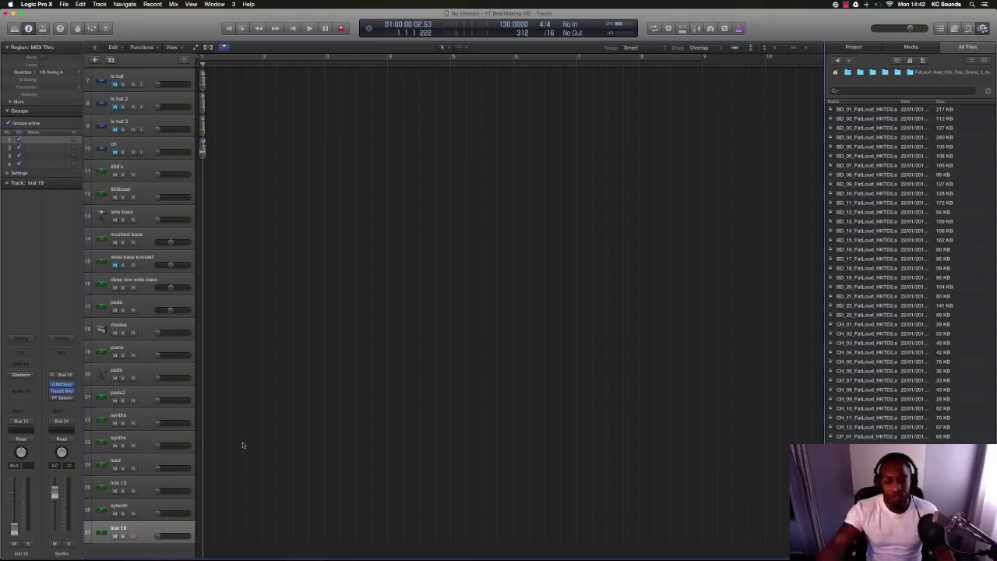
pyautogui.hscroll(-2, 321, 328)
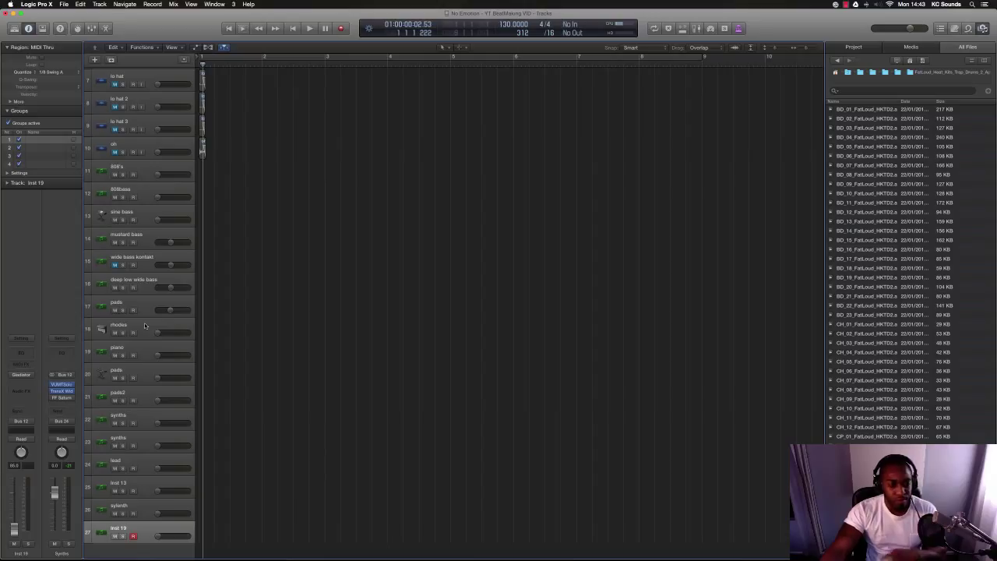
pyautogui.click(144, 326)
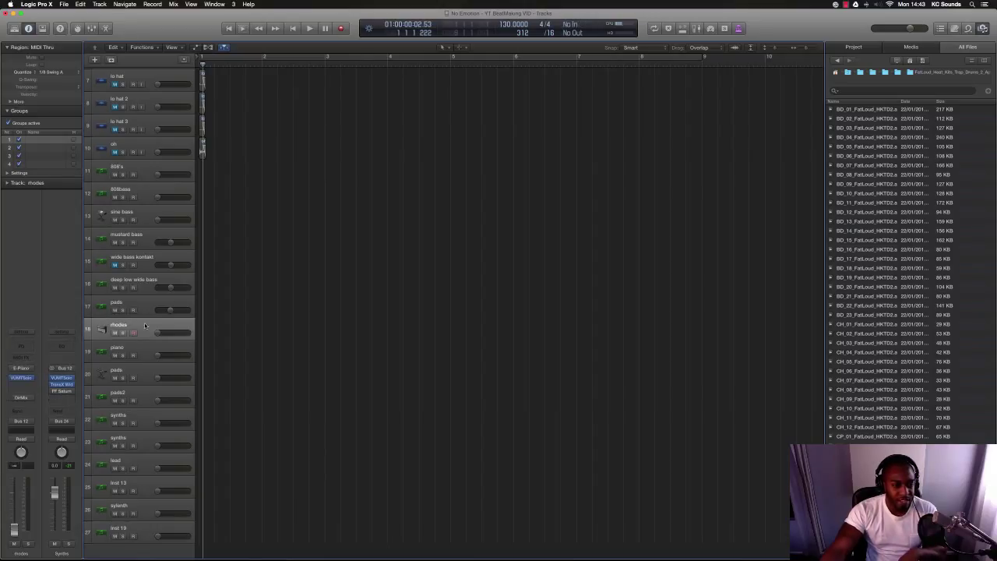
pyautogui.click(149, 347)
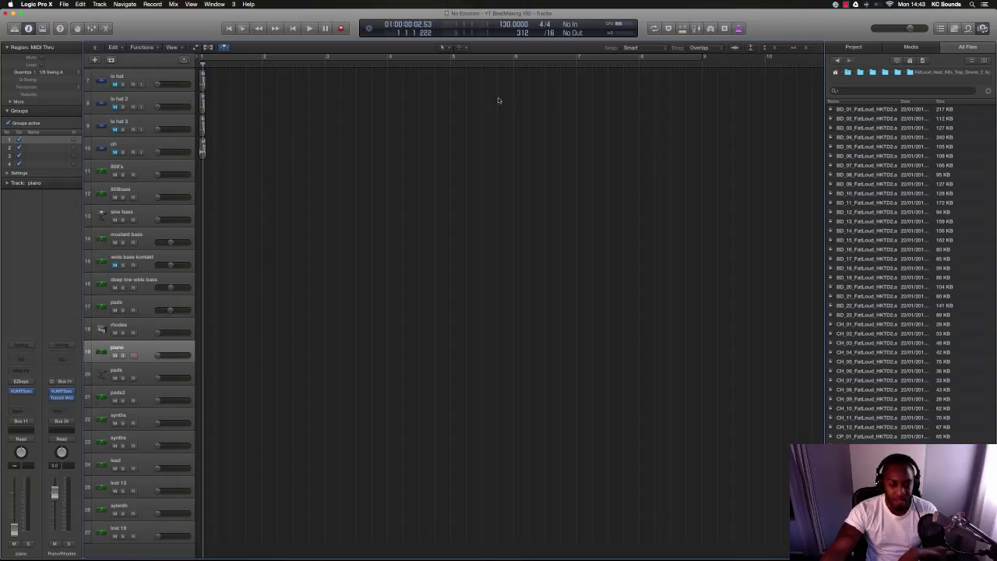
pyautogui.scroll(-5, 514, 156)
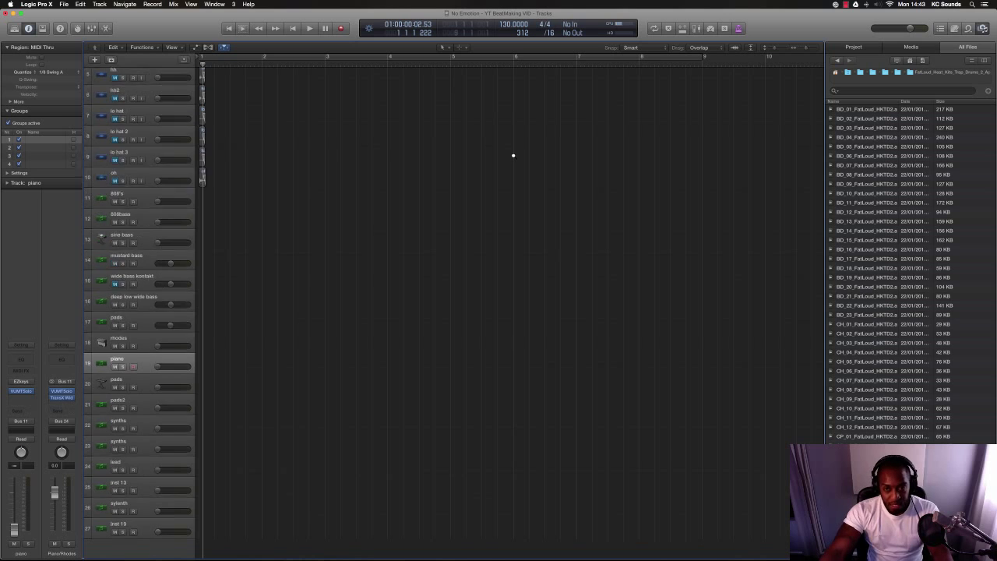
pyautogui.scroll(-3, 514, 156)
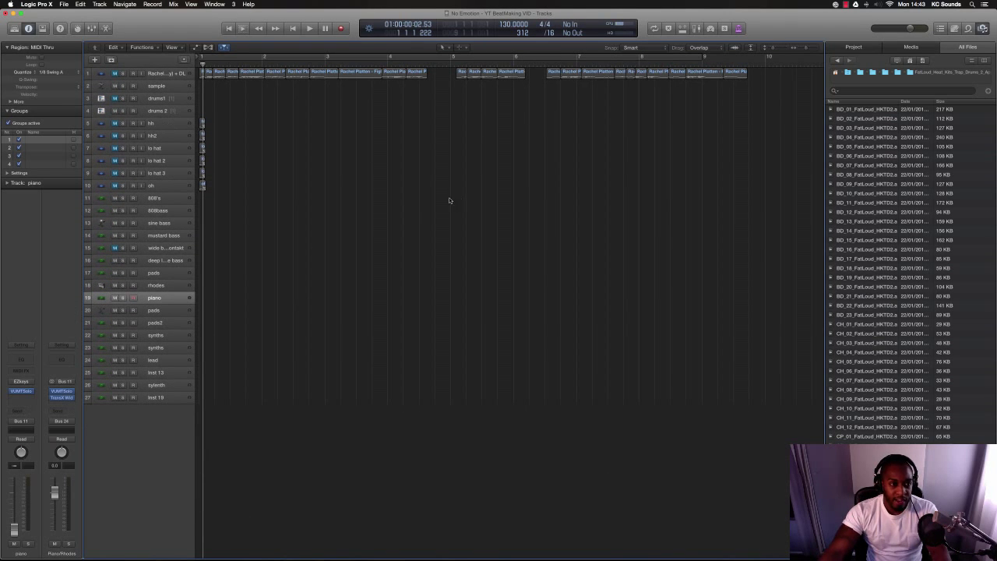
# Select the drums 2 track and open its Ultrabeat instrument, placing the plug-in window over the middle of the arrangement.
pyautogui.click(164, 110)
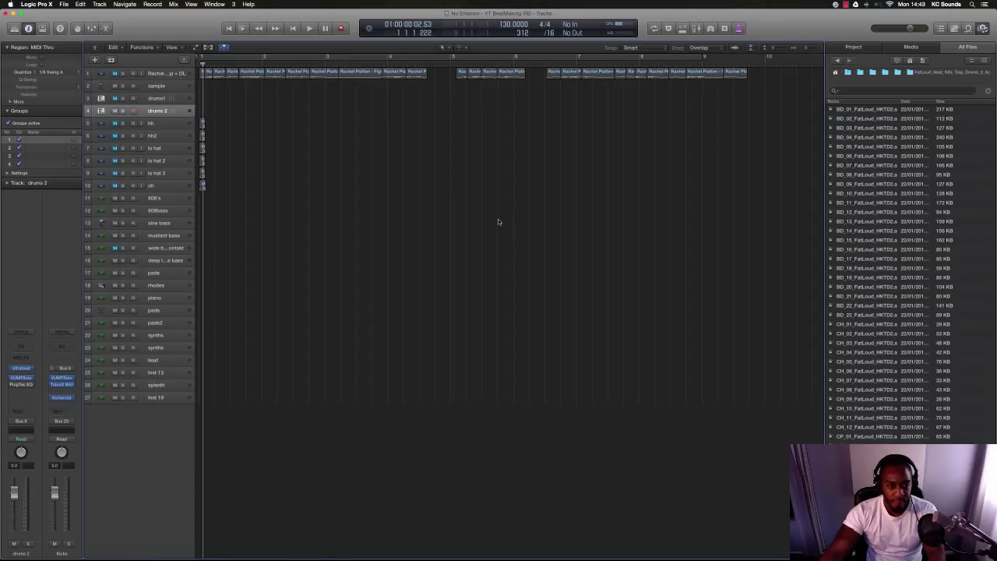
pyautogui.press('space')
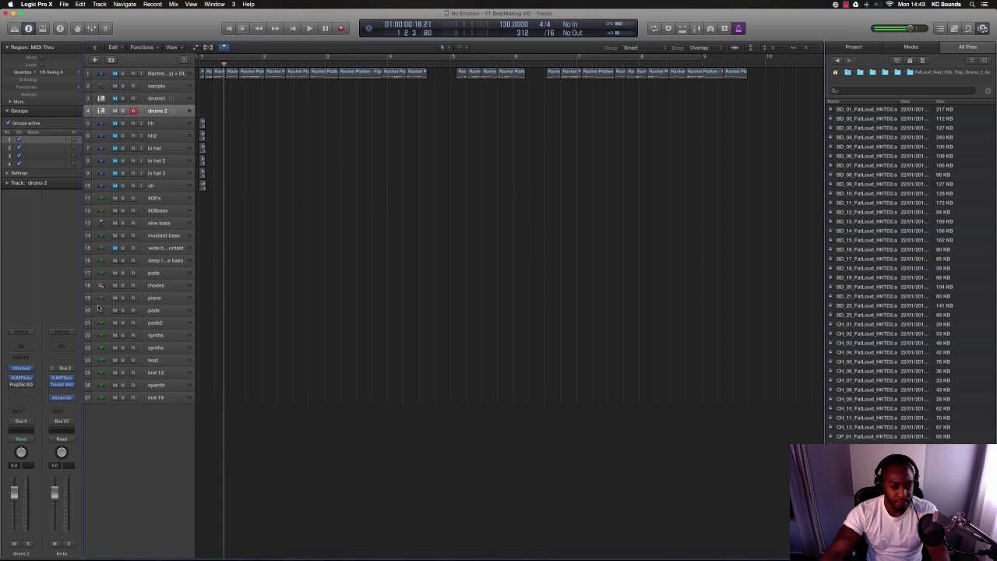
pyautogui.click(21, 368)
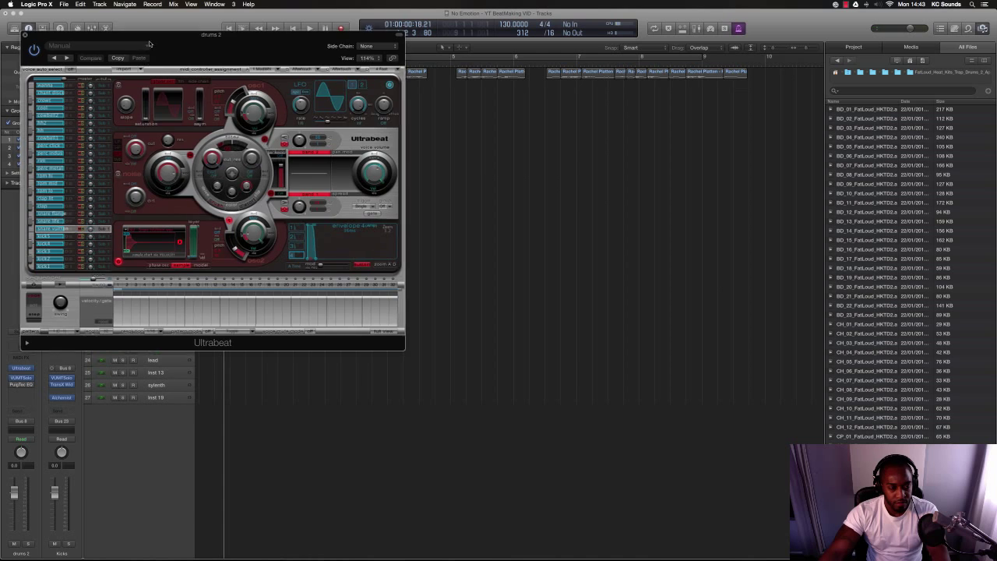
pyautogui.moveTo(145, 59); pyautogui.dragTo(354, 145)
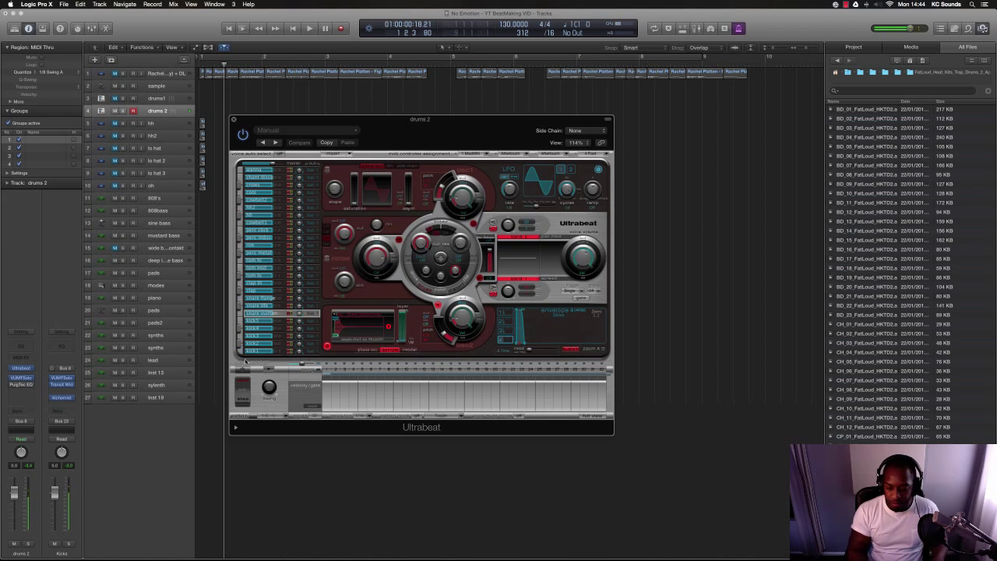
# Play the project from the beginning twice to audition the drums 2 sounds in time.
pyautogui.press('Return')
pyautogui.press('space')
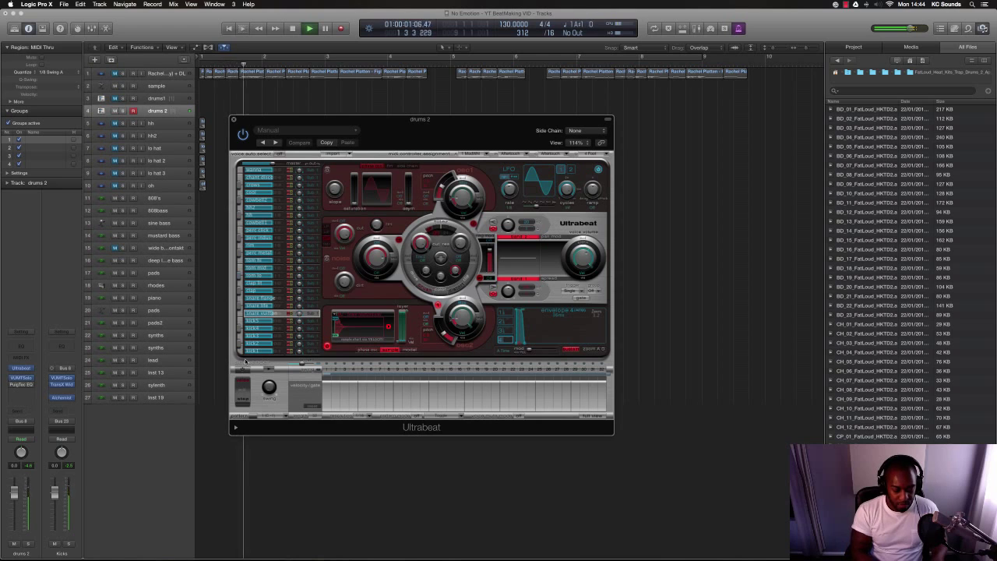
pyautogui.press('space')
pyautogui.press('Return')
pyautogui.press('space')
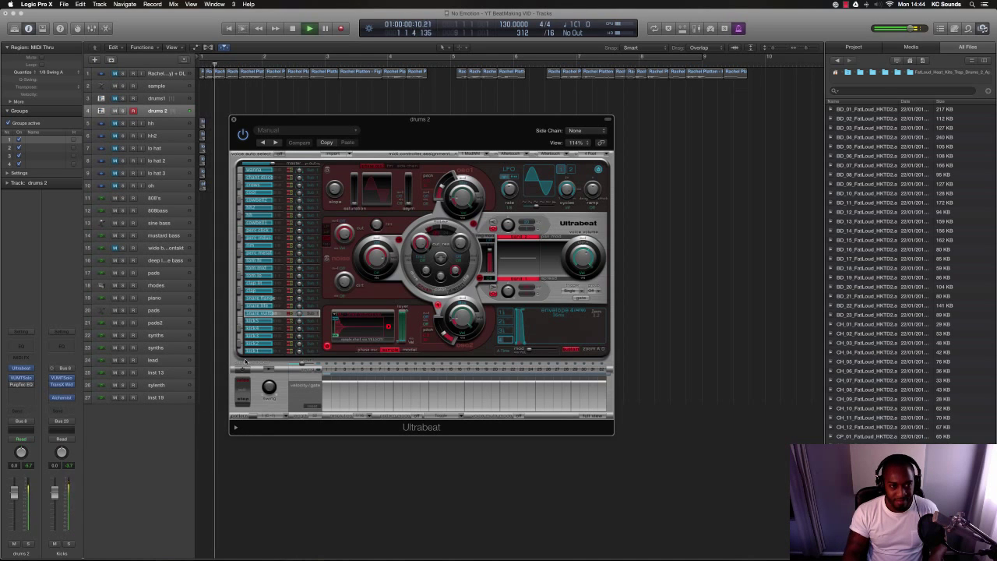
pyautogui.press('space')
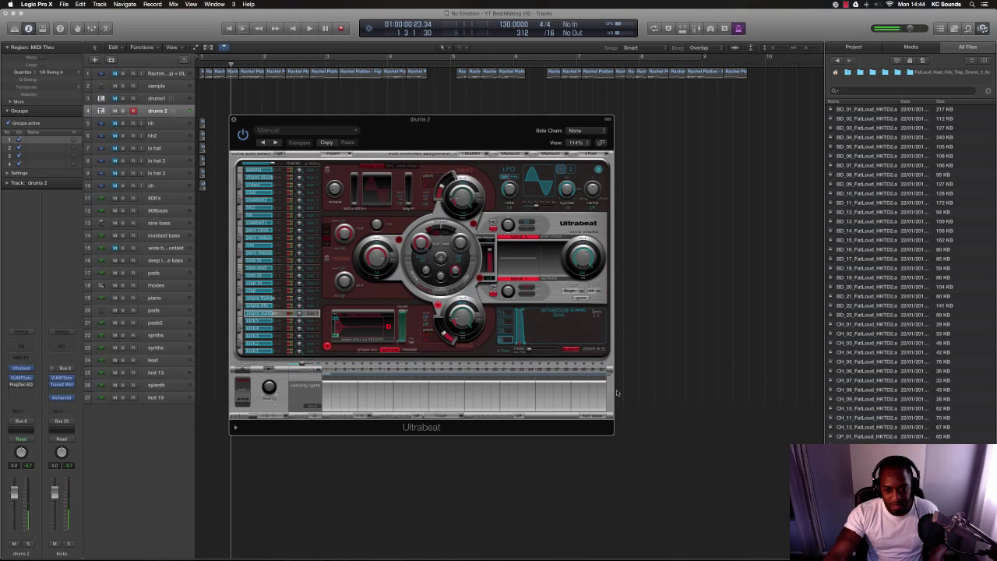
# Show Ultrabeat's full view grid, place clap hits on steps 5 and 13, and play the project to check them.
pyautogui.click(593, 416)
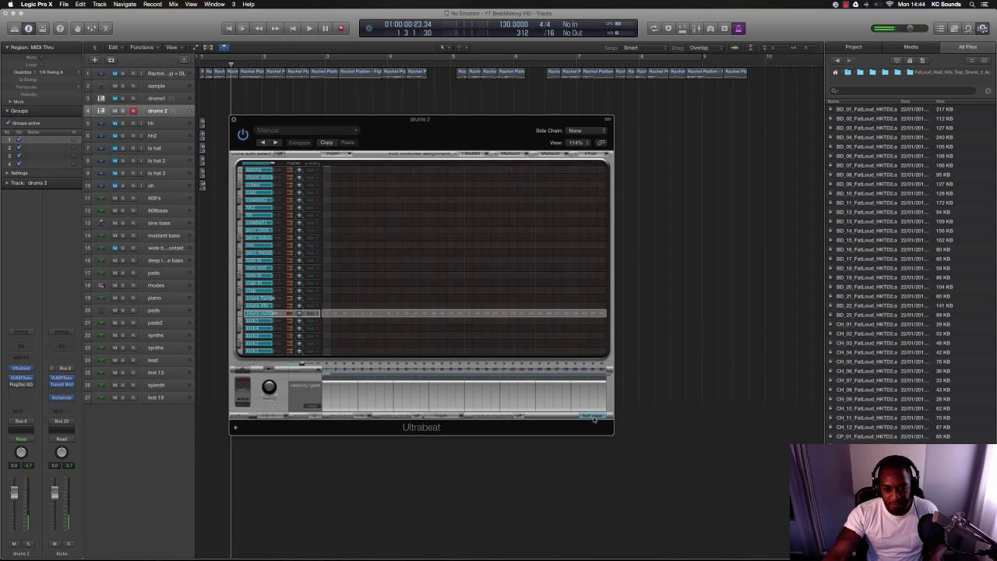
pyautogui.click(241, 283)
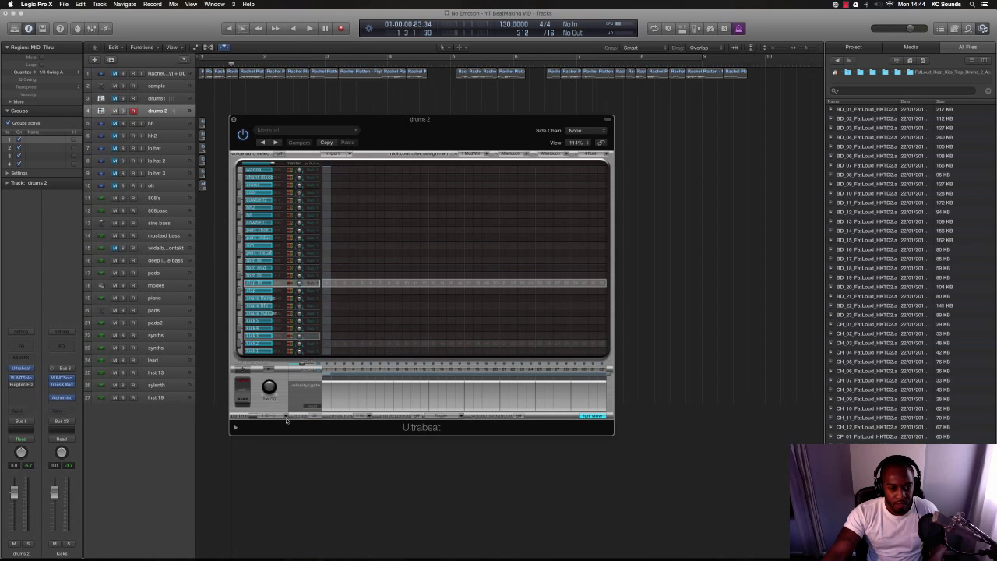
pyautogui.click(240, 283)
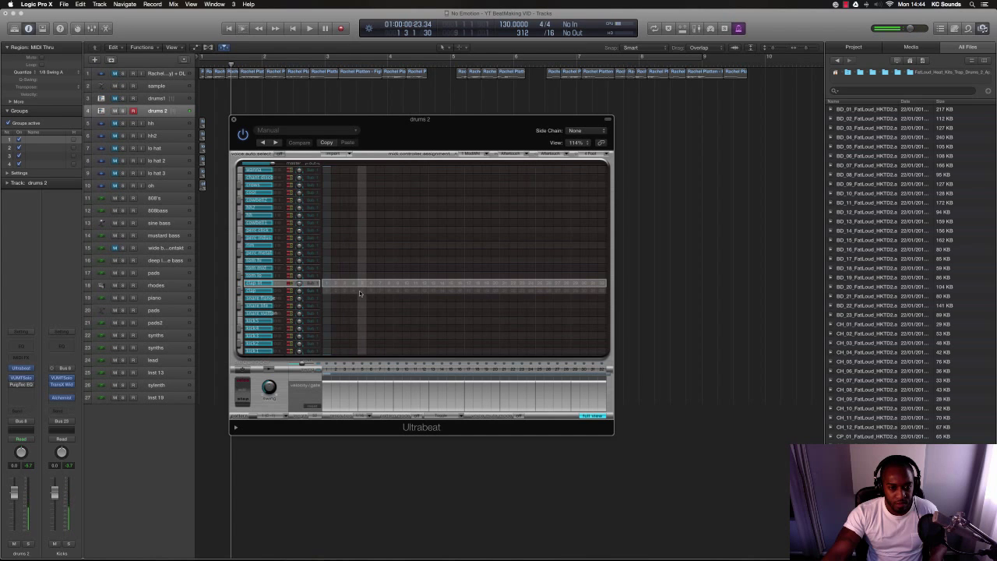
pyautogui.click(360, 293)
pyautogui.click(434, 291)
pyautogui.press('space')
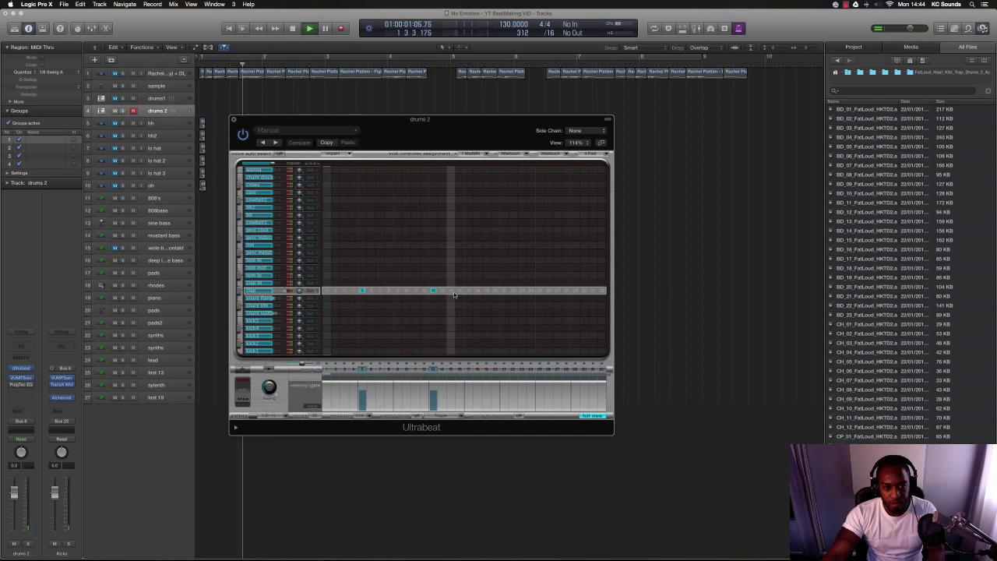
pyautogui.press('space')
# Enable Ultrabeat's step sequencer and pattern mode, and replace the clap hits with ones on steps 9 and 25.
pyautogui.click(243, 370)
pyautogui.click(269, 370)
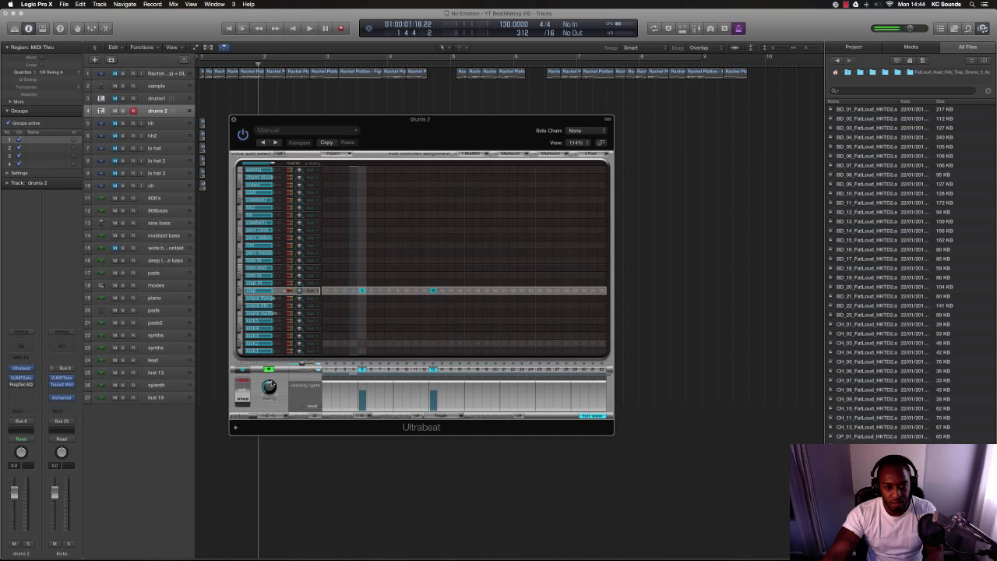
pyautogui.click(434, 292)
pyautogui.press('space')
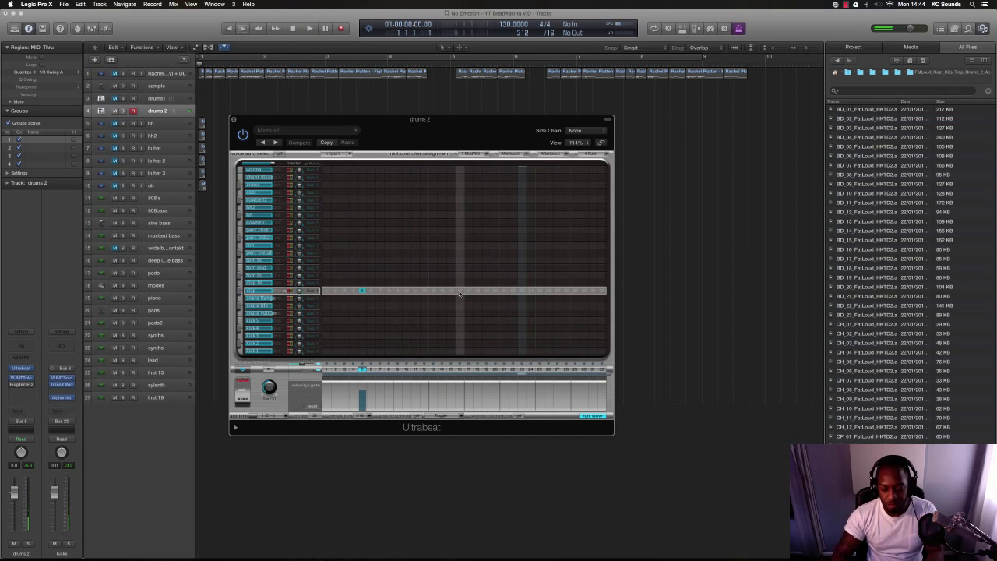
pyautogui.click(361, 292)
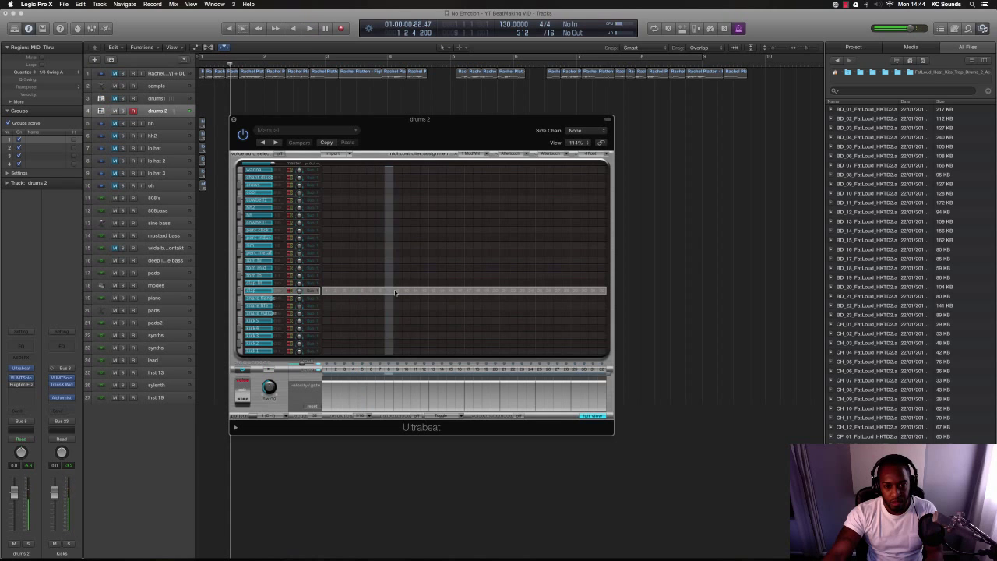
pyautogui.click(397, 293)
pyautogui.click(539, 293)
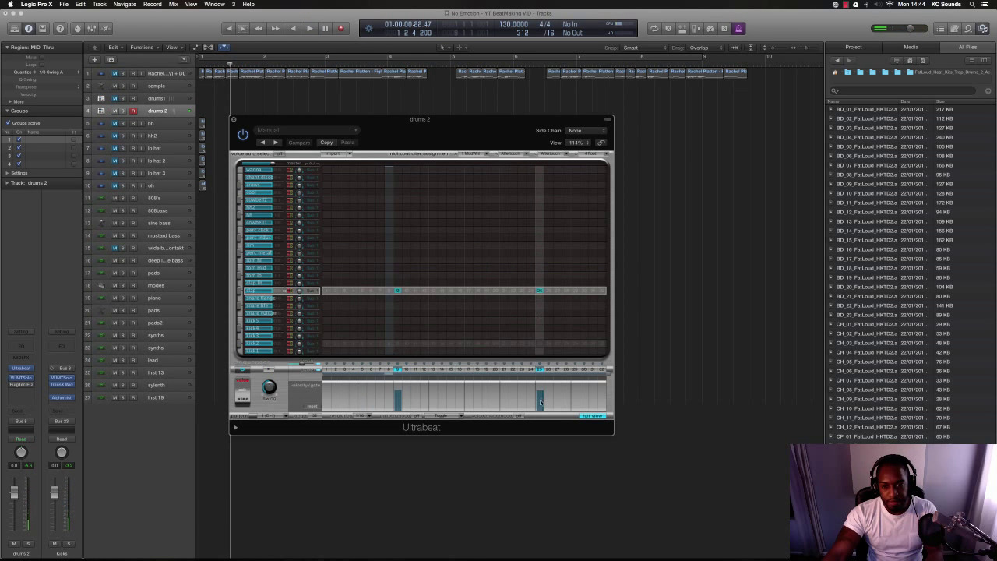
# During playback, lengthen the gates of both clap hits to about four steps each and turn on cycle mode.
pyautogui.press('space')
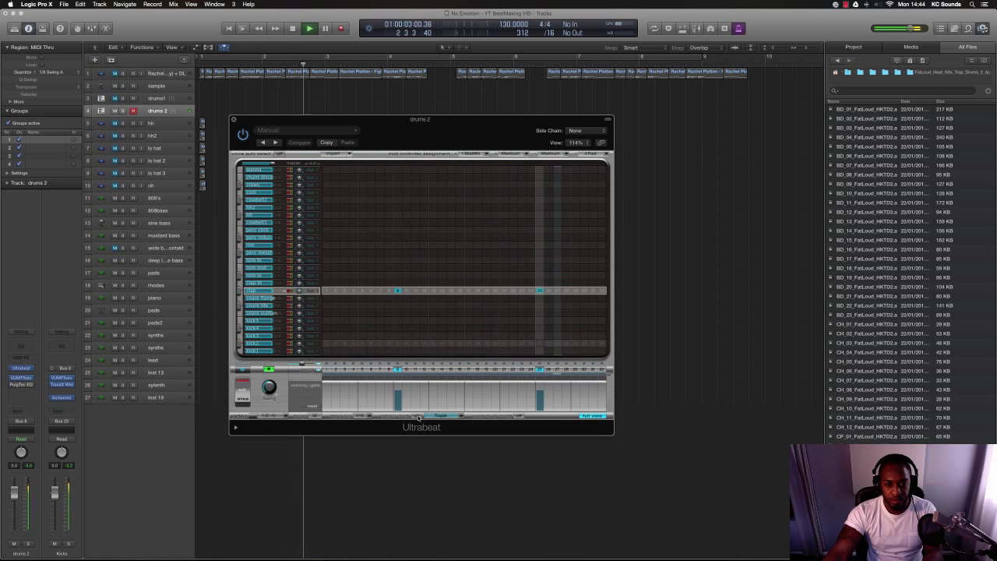
pyautogui.moveTo(399, 392); pyautogui.dragTo(428, 398)
pyautogui.moveTo(539, 397); pyautogui.dragTo(568, 402)
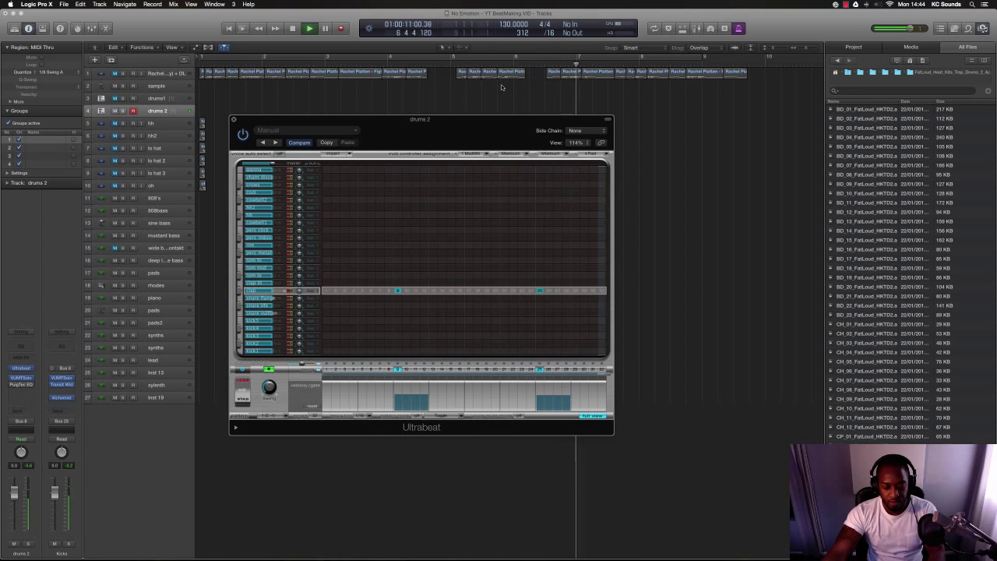
pyautogui.press('c')
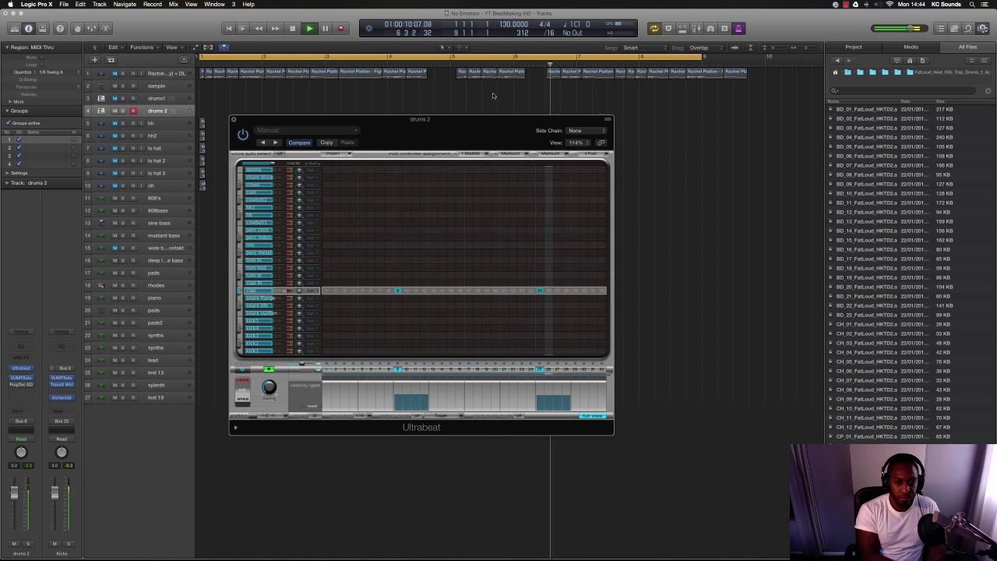
pyautogui.press('space')
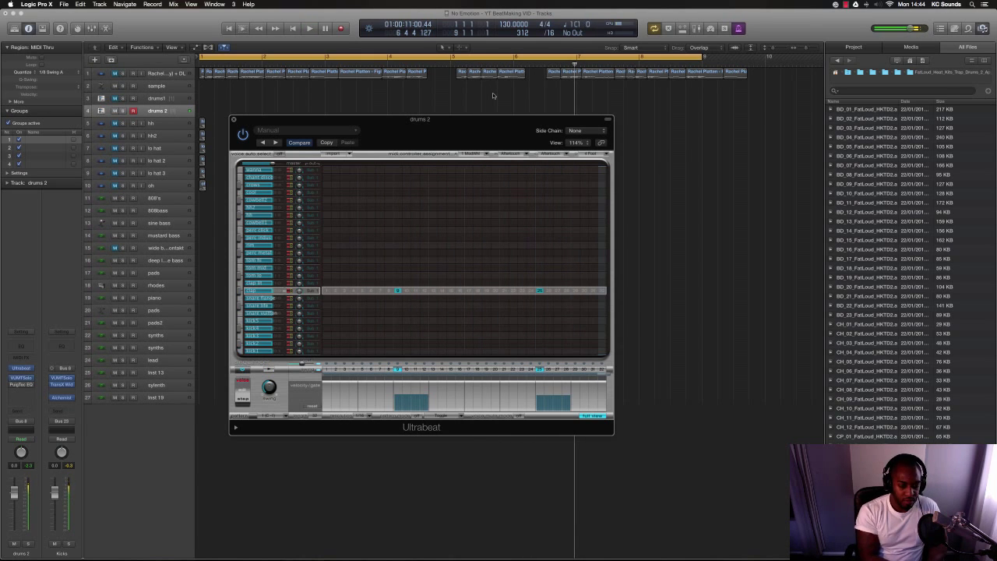
# Play the project from the beginning to audition the clap pattern, stop it, and set the project tempo to 150 BPM.
pyautogui.press('Return')
pyautogui.press('space')
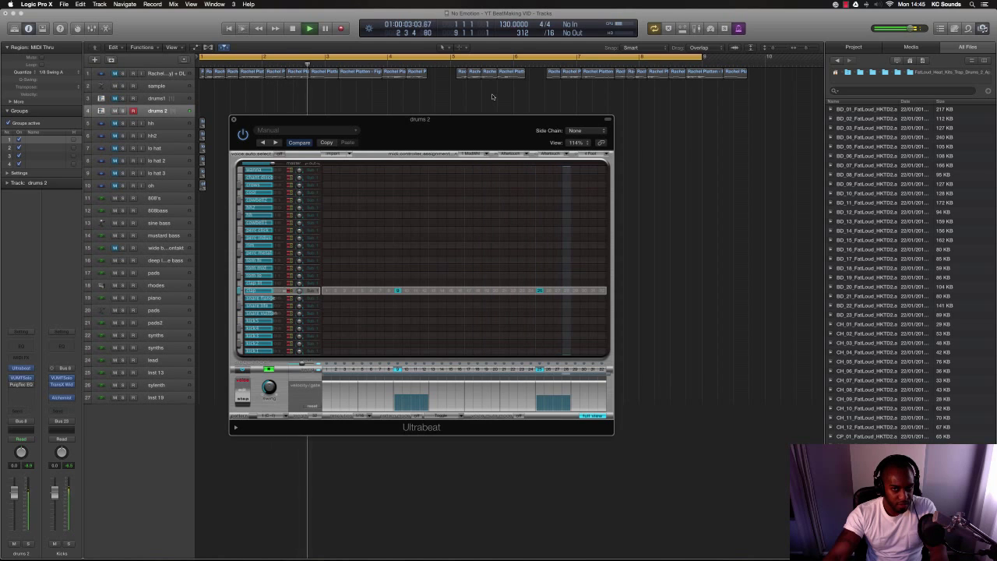
pyautogui.press('space')
pyautogui.moveTo(508, 24); pyautogui.dragTo(508, 15)
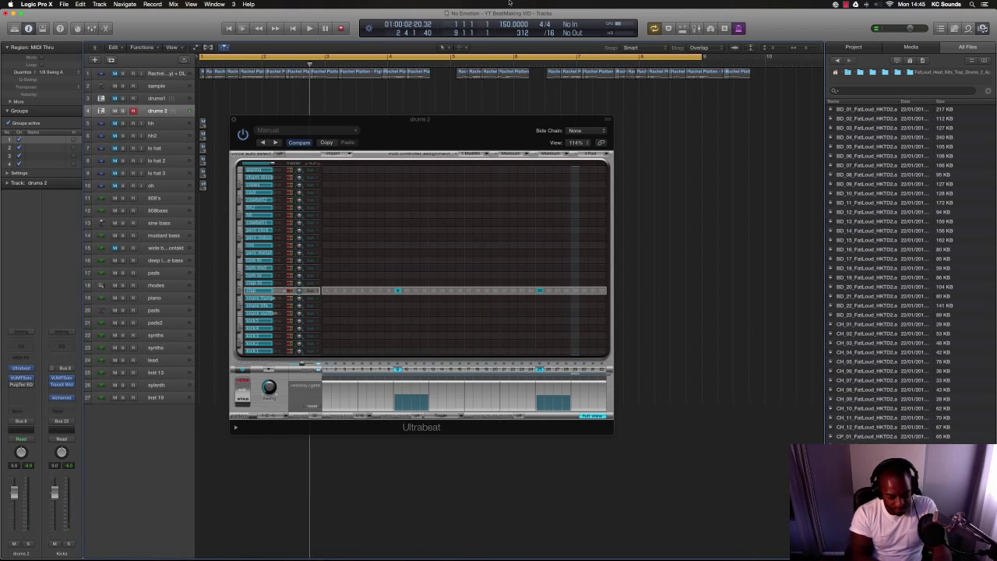
# Play the project at the new tempo and capture the performed drum notes as a recording on the drums 2 track.
pyautogui.press('space')
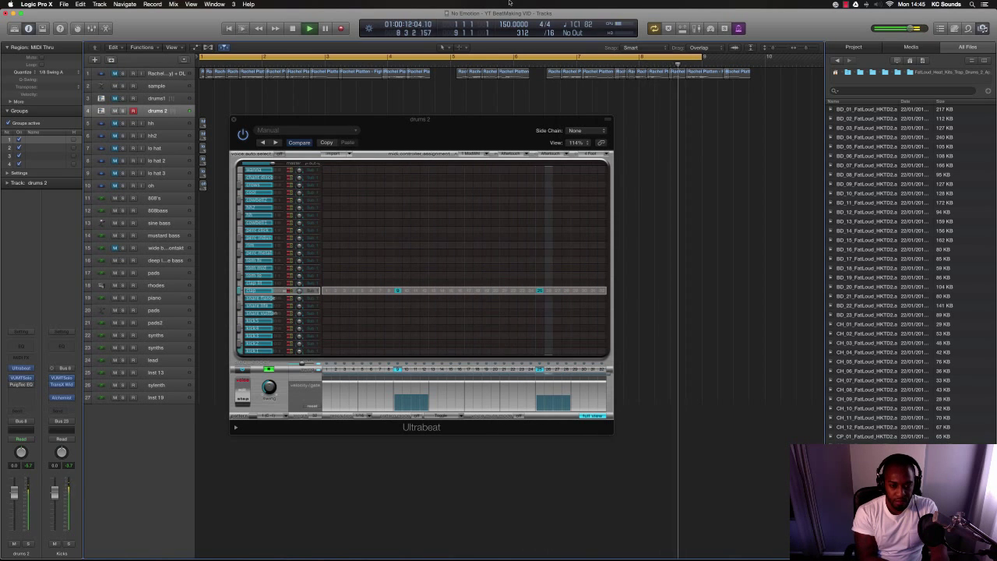
pyautogui.press('space')
pyautogui.press('r')
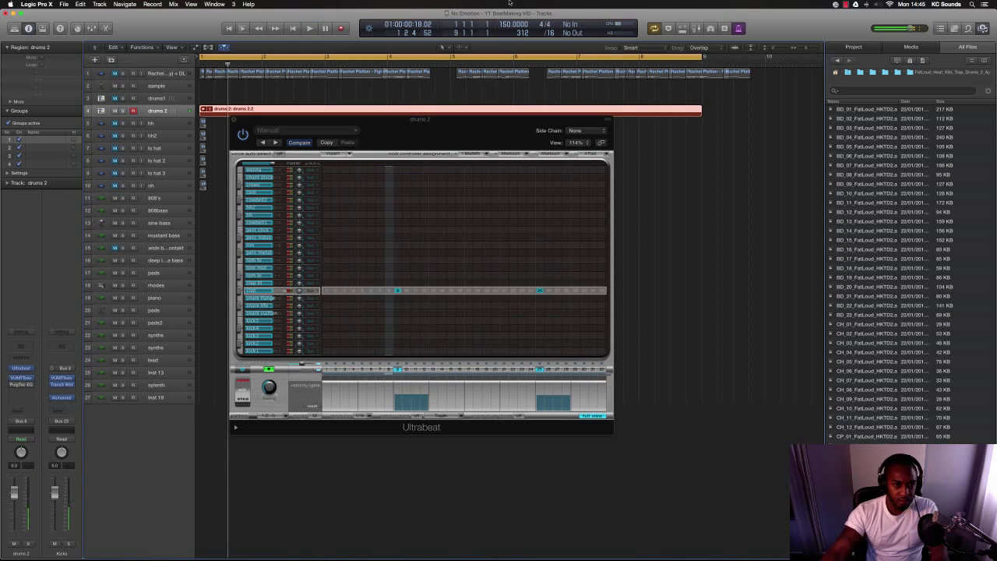
# Move the Ultrabeat window clear of the drums 2 region, enlarge the tracks vertically, and switch the take folder to take drums 2.1.
pyautogui.moveTo(248, 119); pyautogui.dragTo(282, 221)
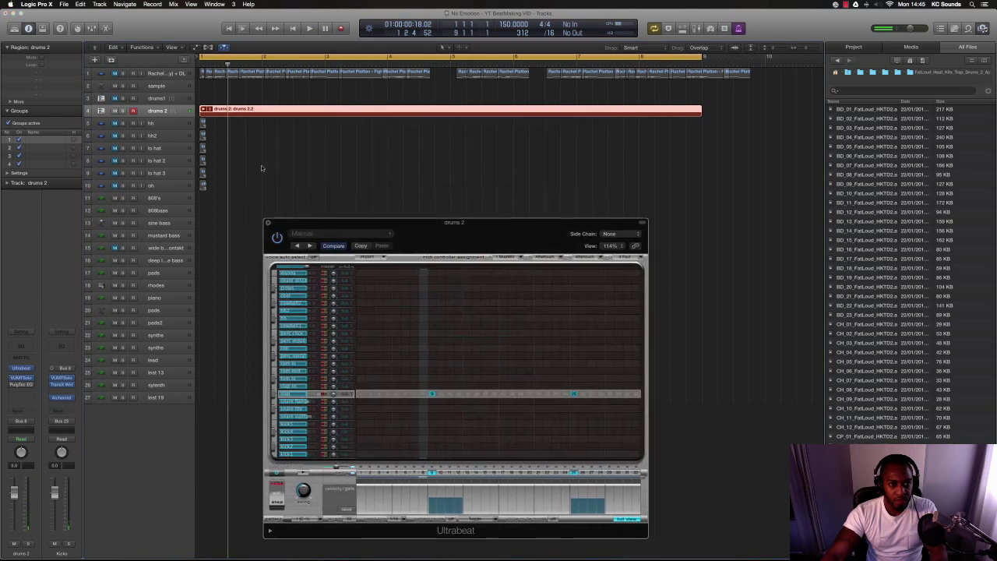
pyautogui.press('super+Down')
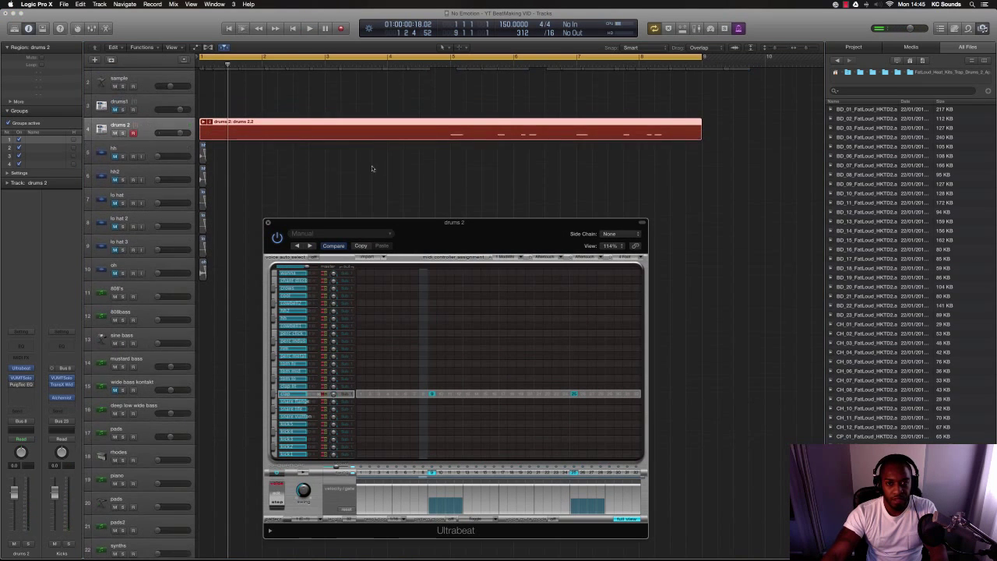
pyautogui.click(210, 123)
pyautogui.click(231, 131)
# Flatten the drums 2 take folder to the drums 2.1 take, deleting the unused takes.
pyautogui.click(214, 123)
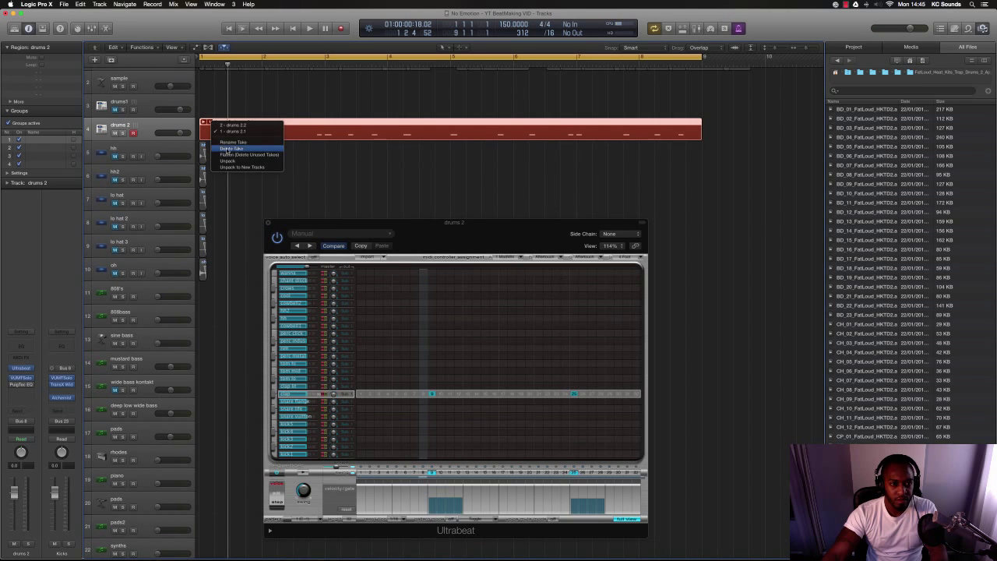
pyautogui.click(227, 150)
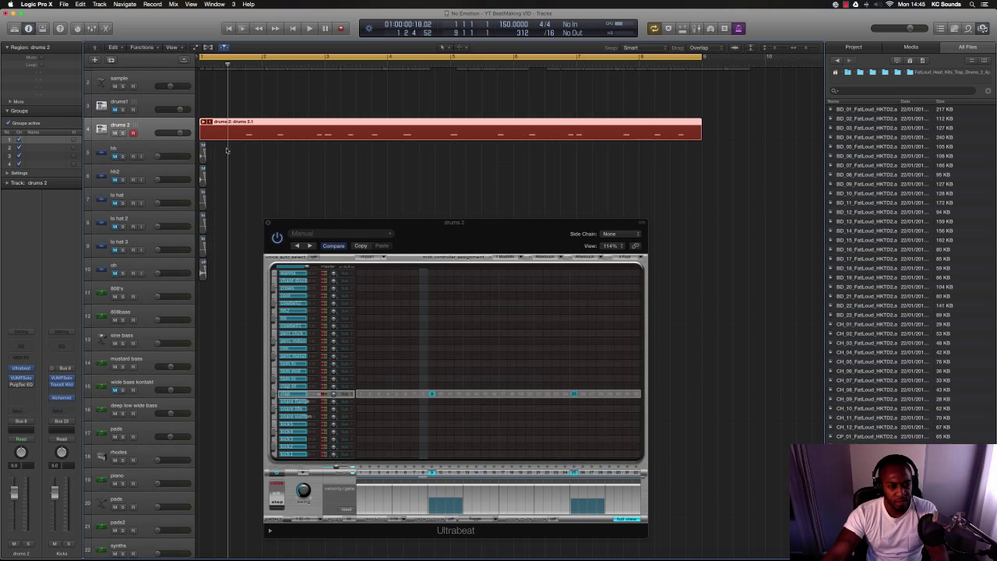
pyautogui.click(211, 123)
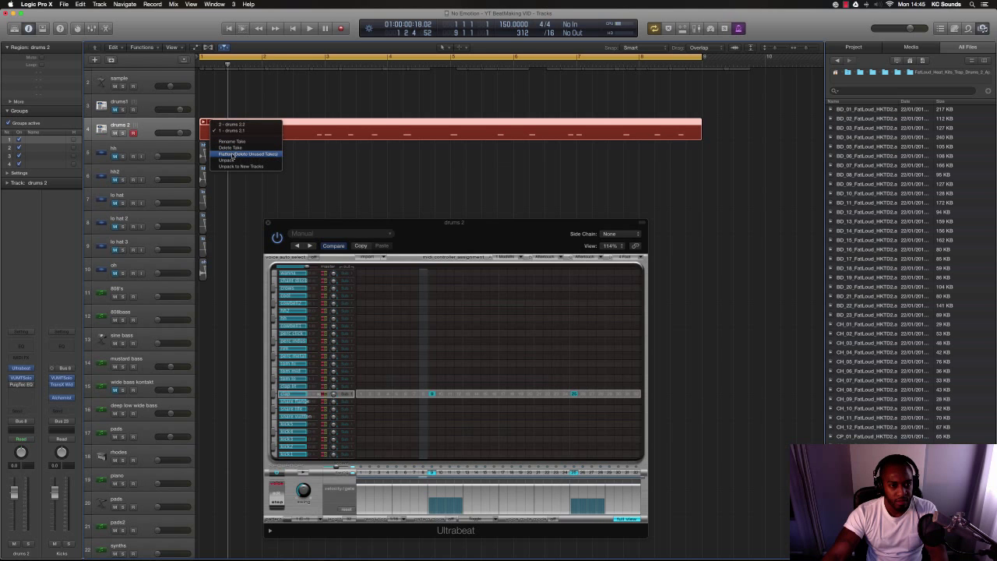
pyautogui.click(232, 155)
pyautogui.click(209, 123)
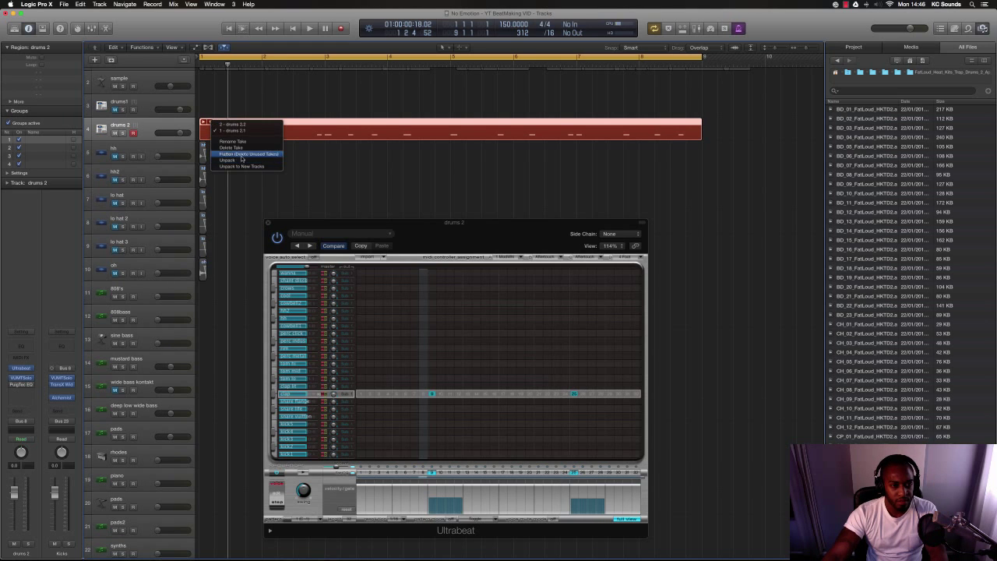
pyautogui.click(274, 152)
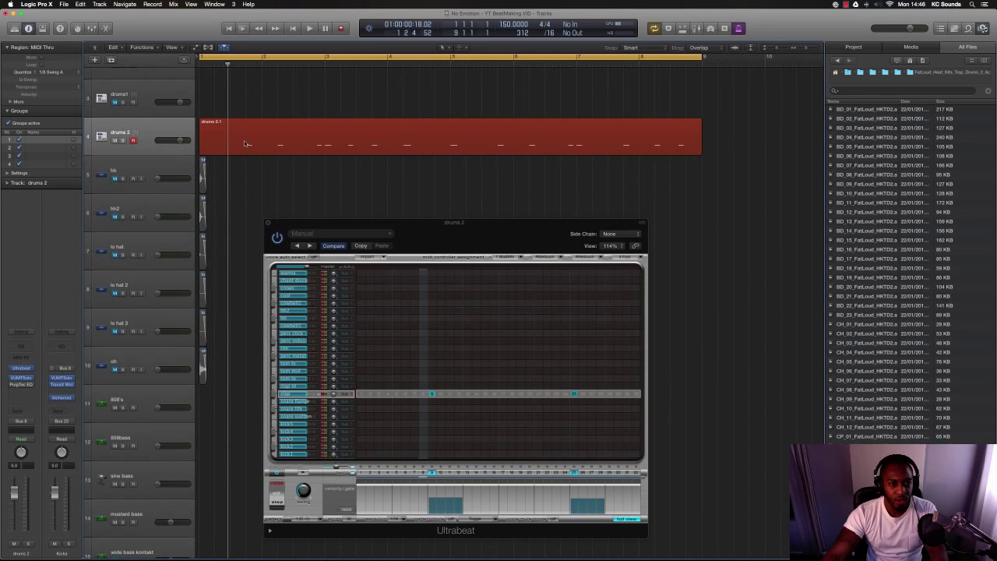
# Open the drums 2.1 region's notes in the Piano Roll, close the Ultrabeat window, and play the project briefly.
pyautogui.doubleClick(246, 146)
pyautogui.click(268, 223)
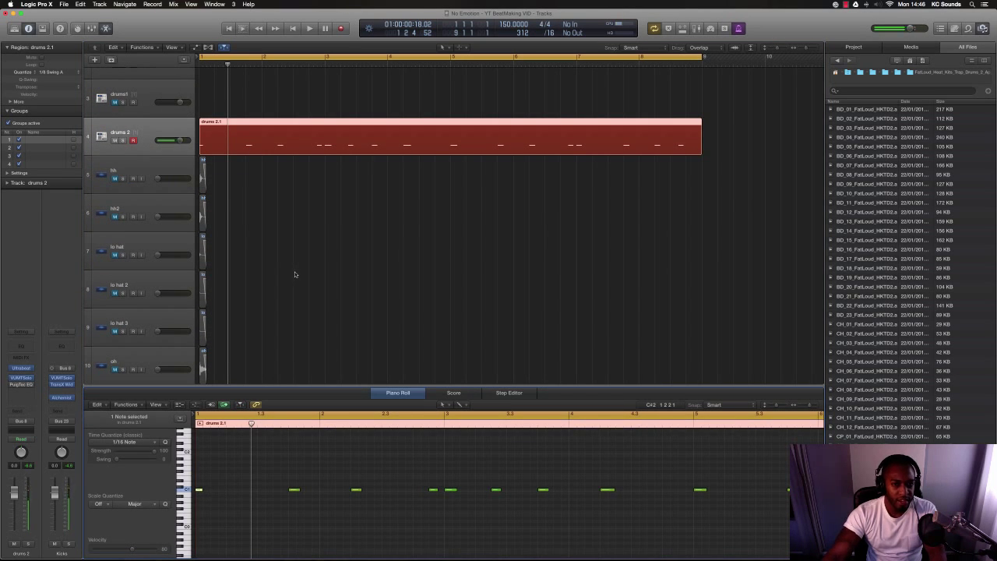
pyautogui.press('space')
pyautogui.press('space')
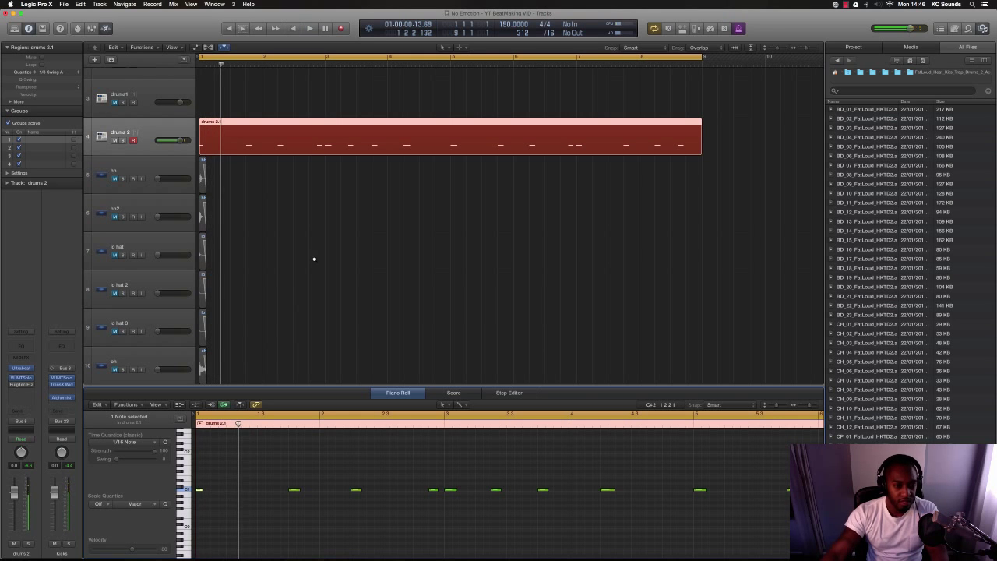
# Select the first pads track, track 17, for recording.
pyautogui.scroll(-5, 313, 258)
pyautogui.scroll(-3, 162, 296)
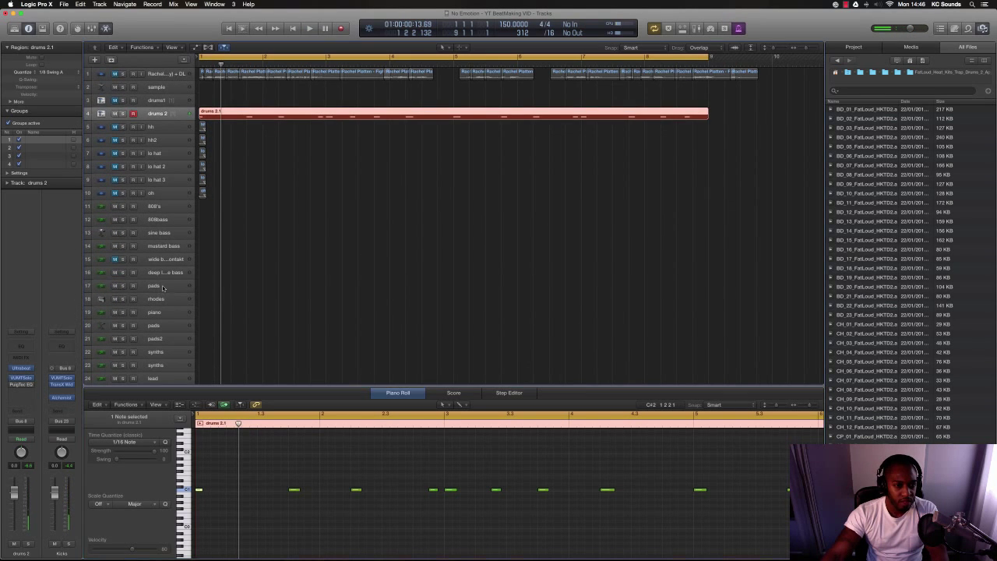
pyautogui.click(162, 287)
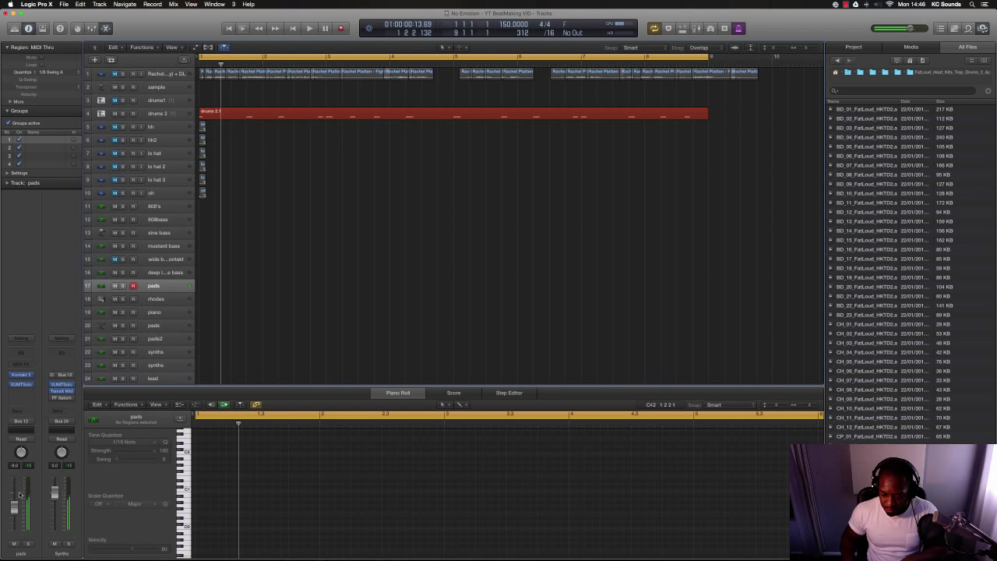
pyautogui.press('r')
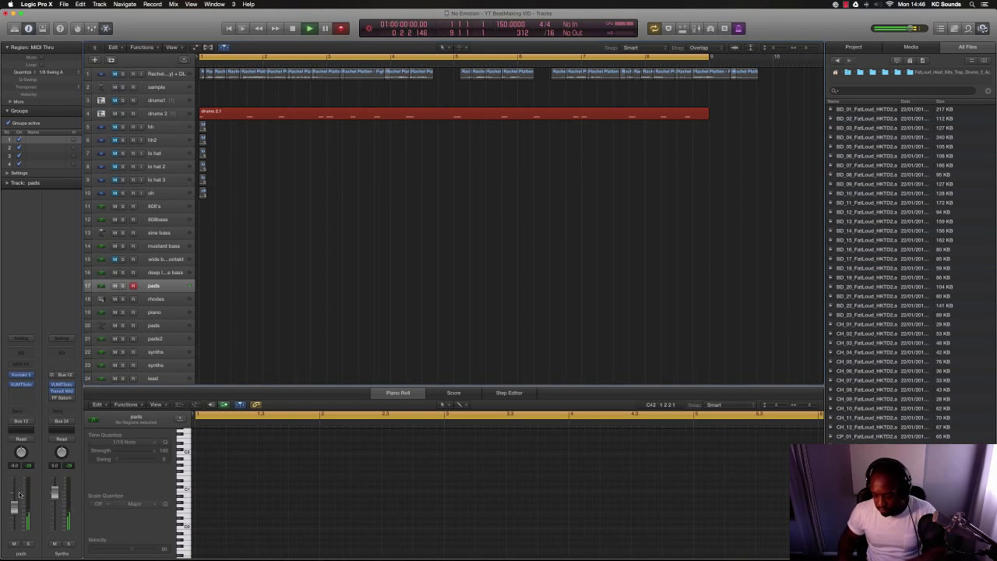
pyautogui.press('Return')
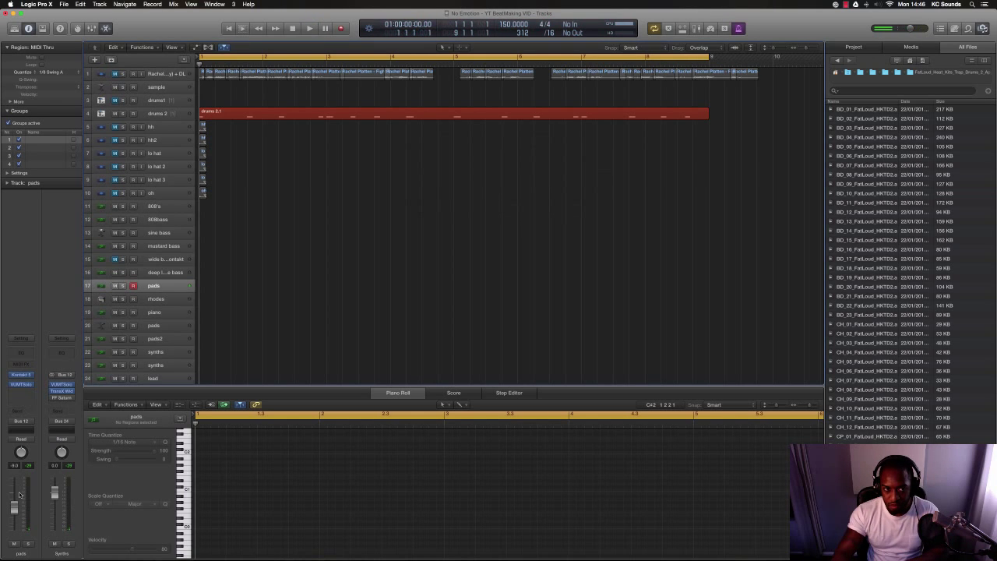
pyautogui.press('r')
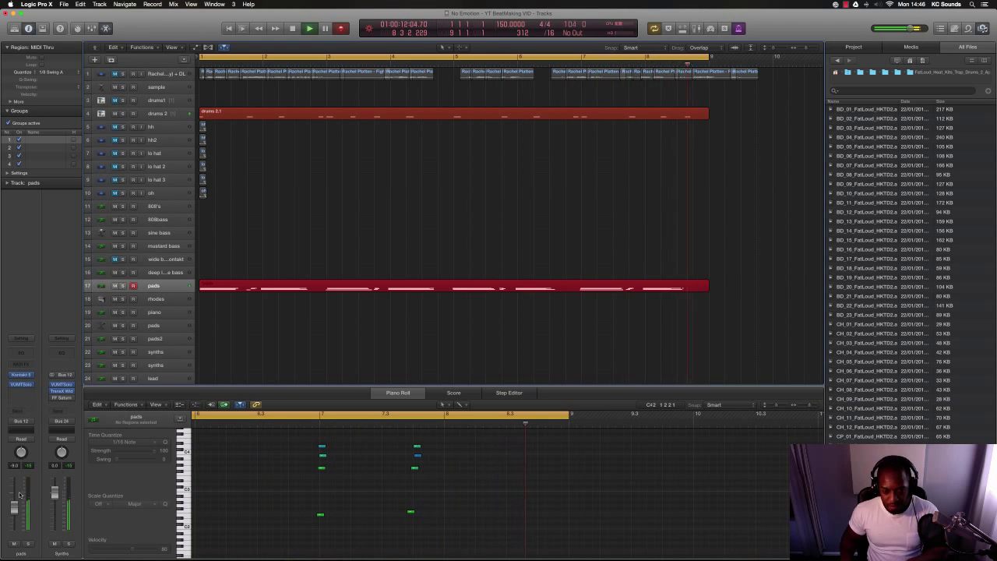
pyautogui.press('super+period')
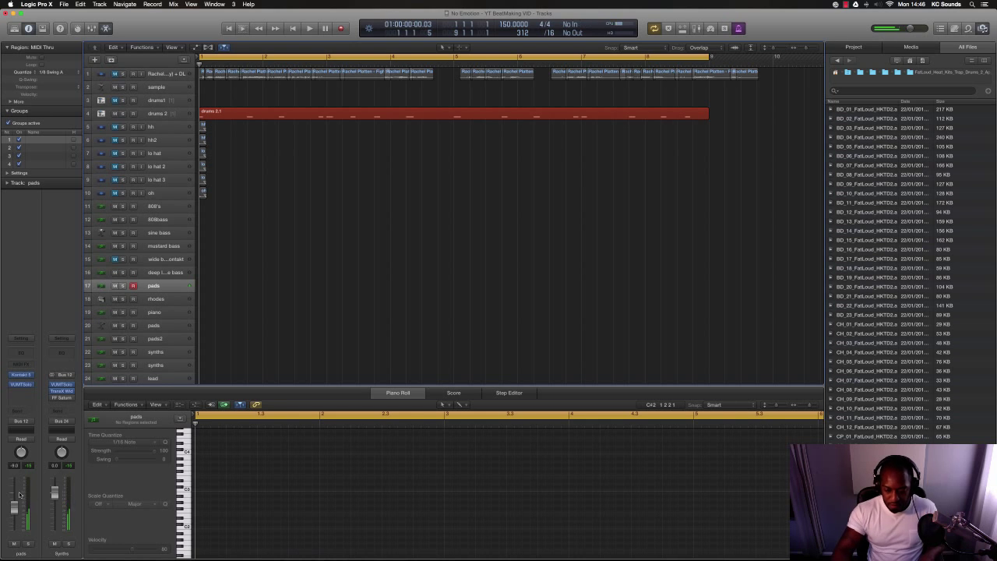
pyautogui.press('r')
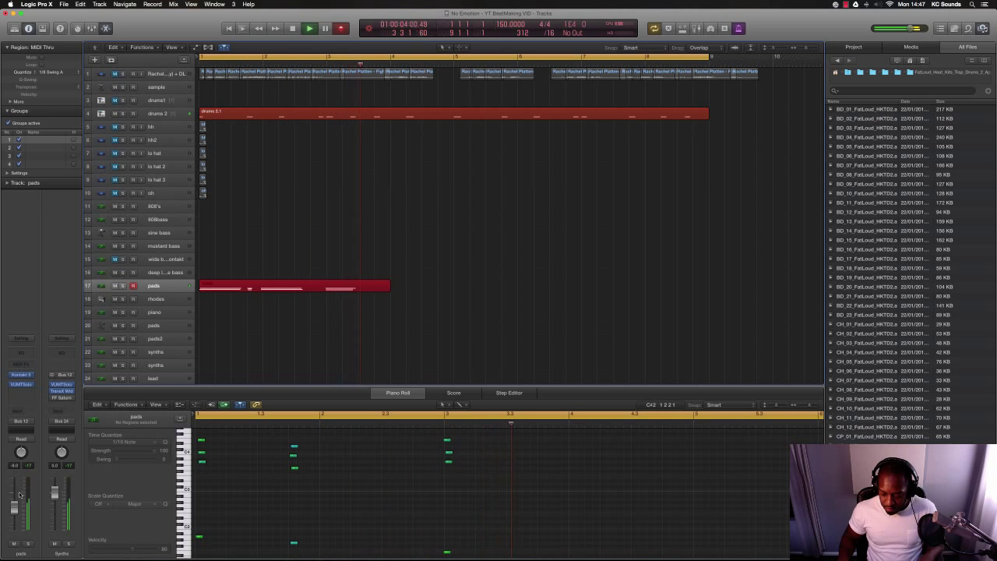
pyautogui.press('space')
pyautogui.press('Delete')
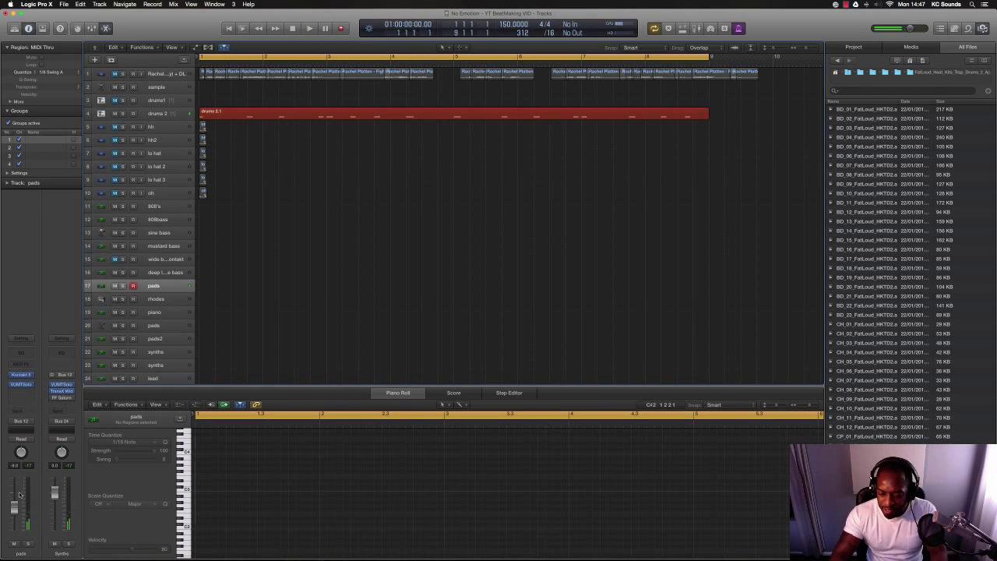
# Record an eight-bar chord part with bass notes on the pads track and stop playback.
pyautogui.press('r')
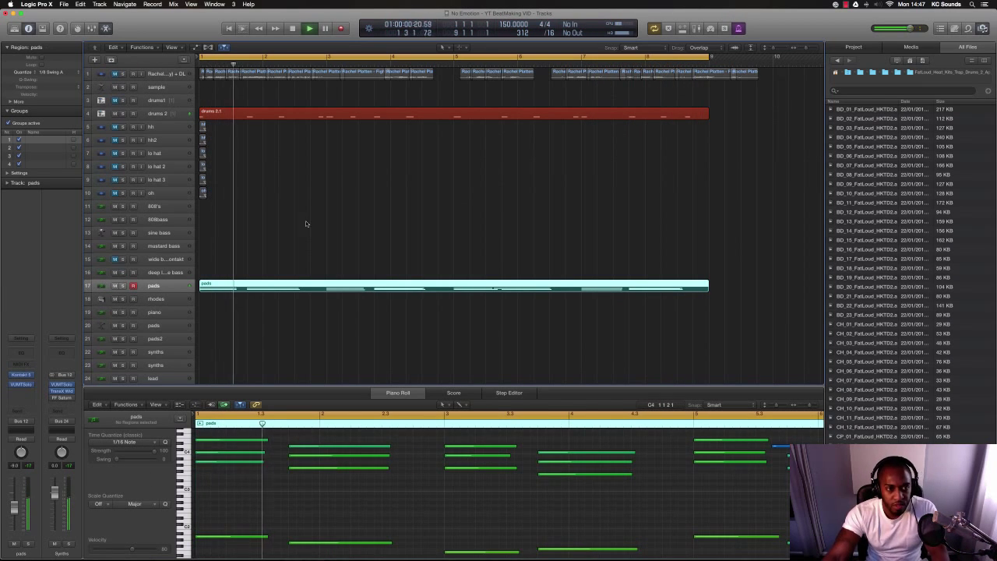
pyautogui.press('space')
# Delete the drums 2.1 region from the drums 2 track and resume playback.
pyautogui.click(261, 116)
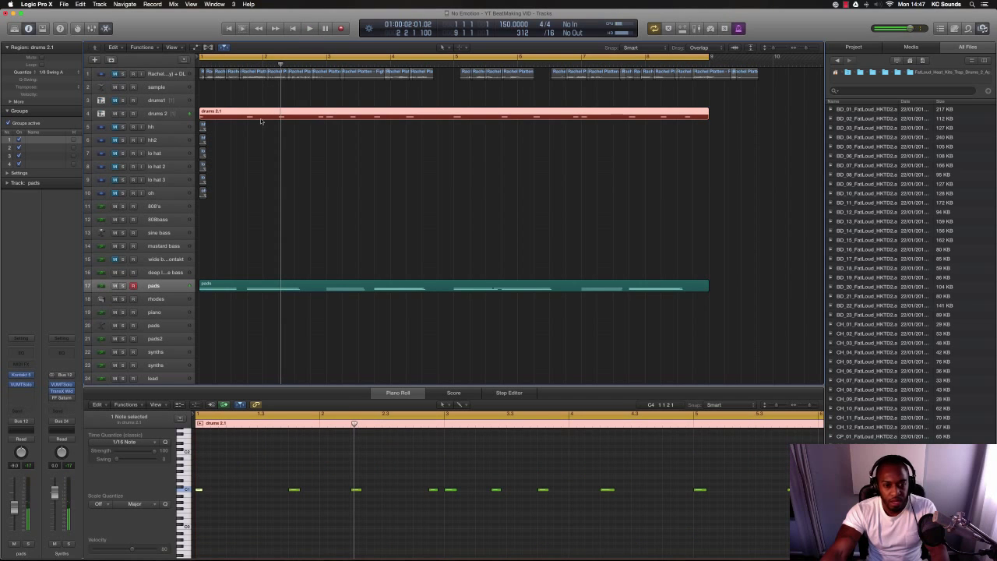
pyautogui.press('Delete')
pyautogui.press('space')
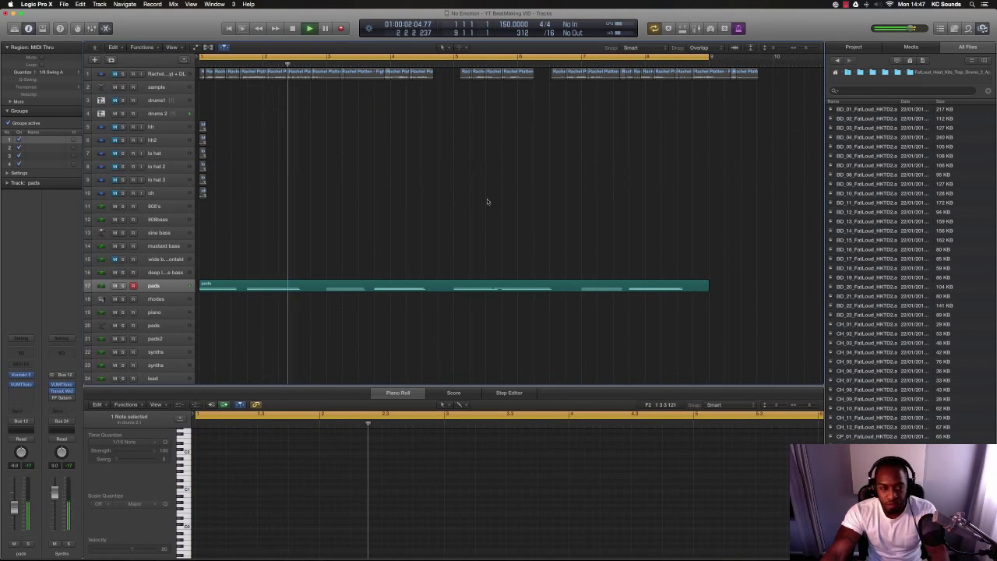
# Select the sample track and play the project repeatedly to try out its sounds over the recorded pads.
pyautogui.press('super+Right')
pyautogui.press('super+Right')
pyautogui.press('super+Left')
pyautogui.press('super+Left')
pyautogui.press('super+Left')
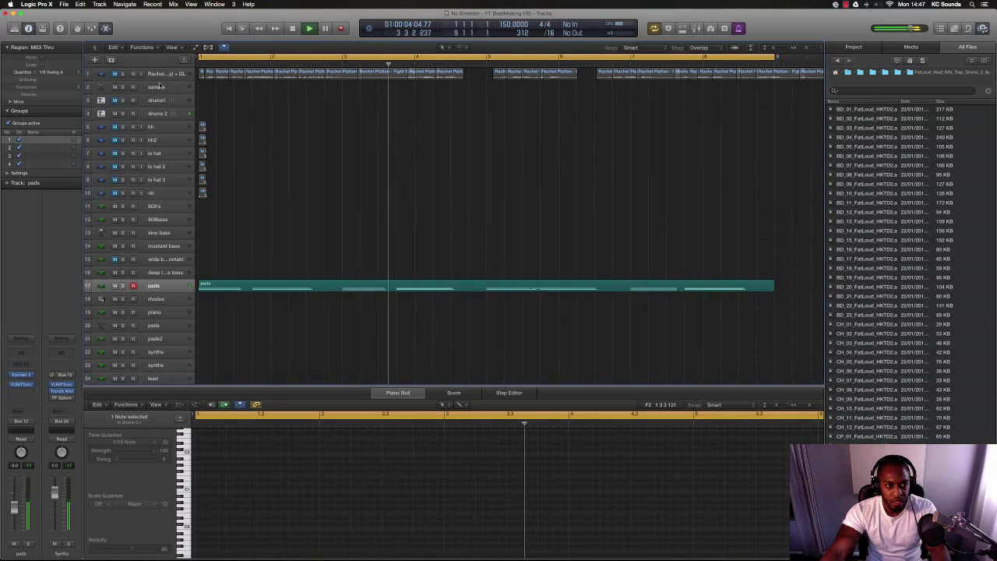
pyautogui.click(158, 86)
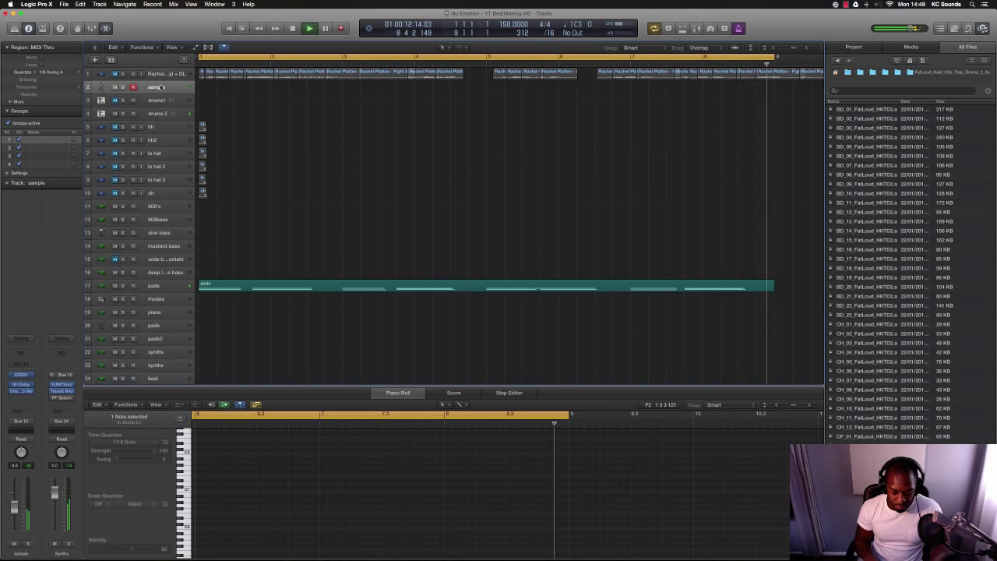
pyautogui.press('space')
pyautogui.press('space')
pyautogui.press('space')
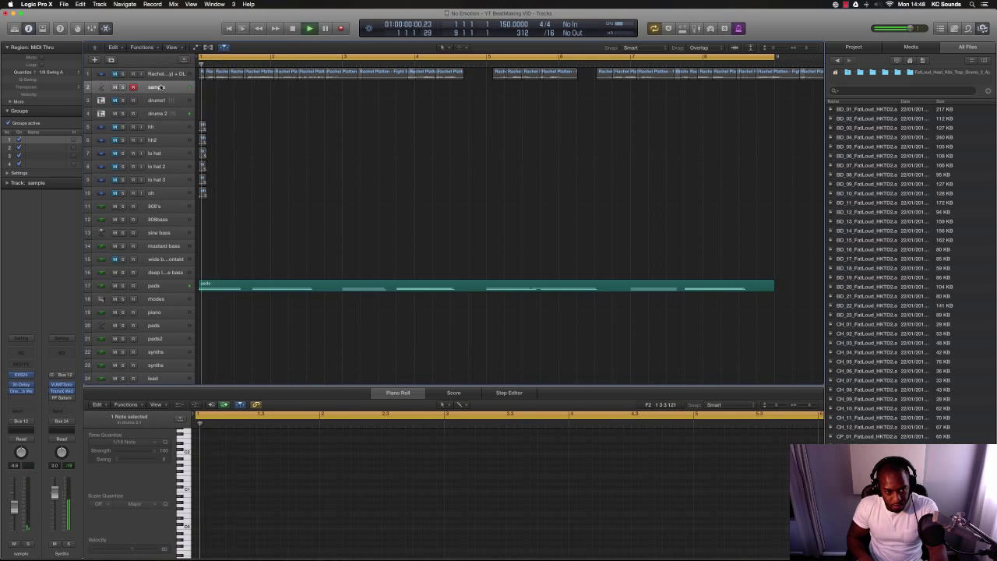
pyautogui.press('space')
pyautogui.press('space')
pyautogui.press('space')
pyautogui.press('space')
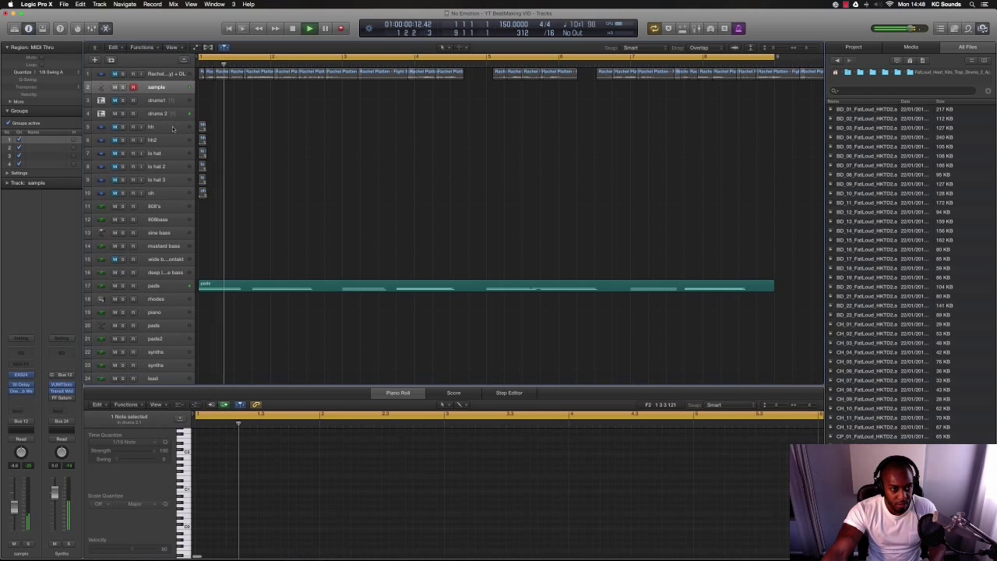
# During playback, open the sample track's EXS24 sampler, lower its Tune to -7, and close the sampler.
pyautogui.click(21, 374)
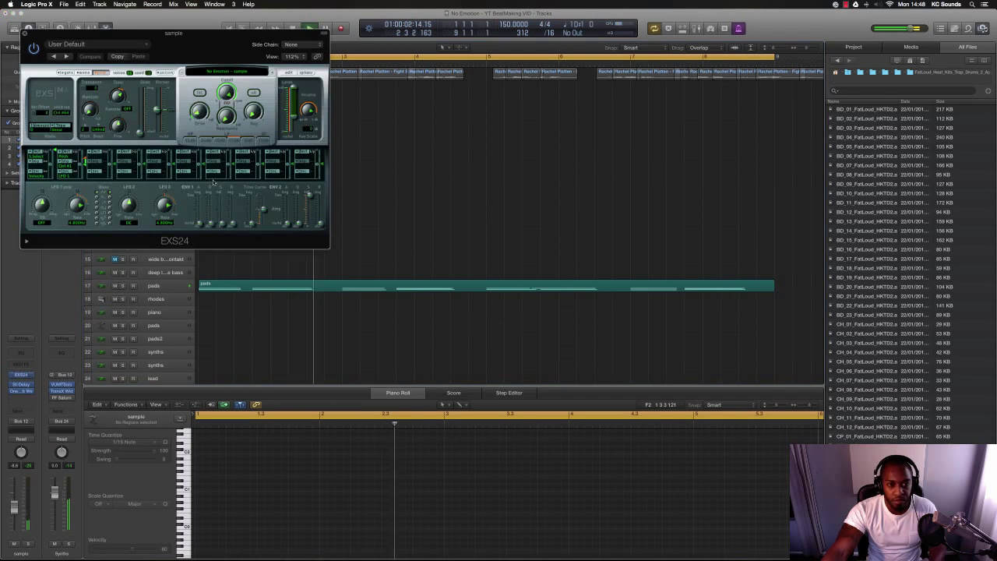
pyautogui.moveTo(119, 96); pyautogui.dragTo(121, 116)
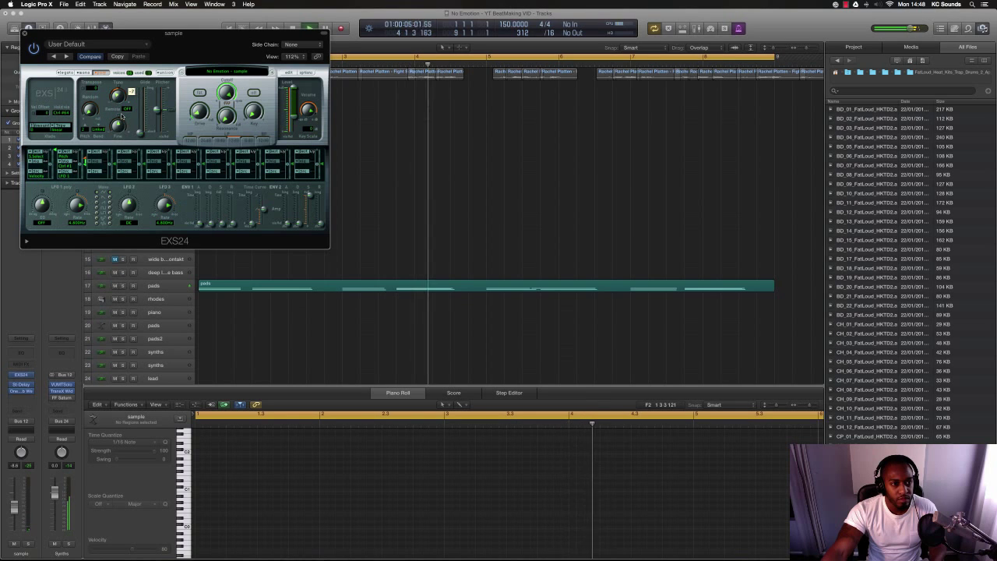
pyautogui.click(25, 33)
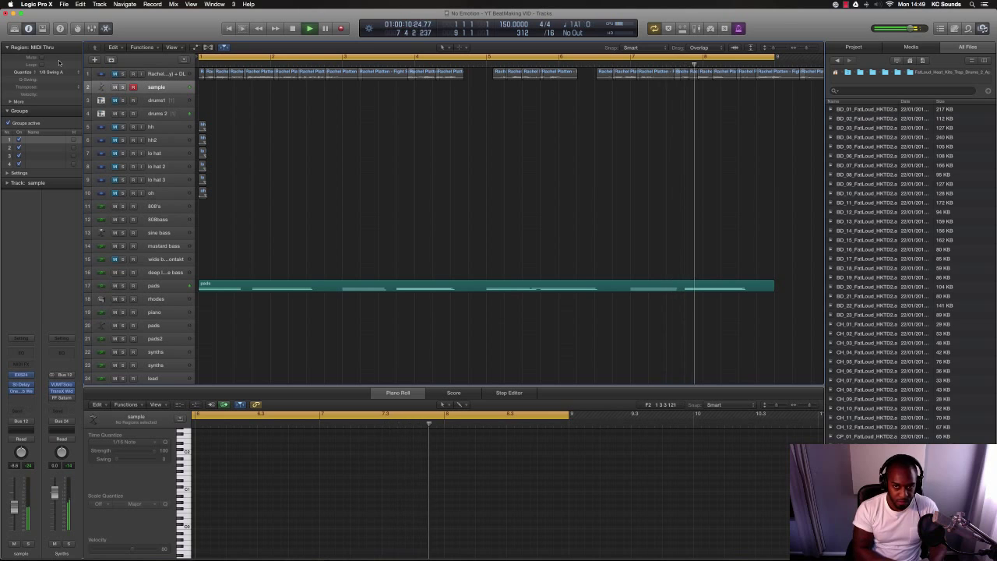
# Stop playback, capture the sample notes just performed as a recording on the sample track, and play the project again.
pyautogui.press('space')
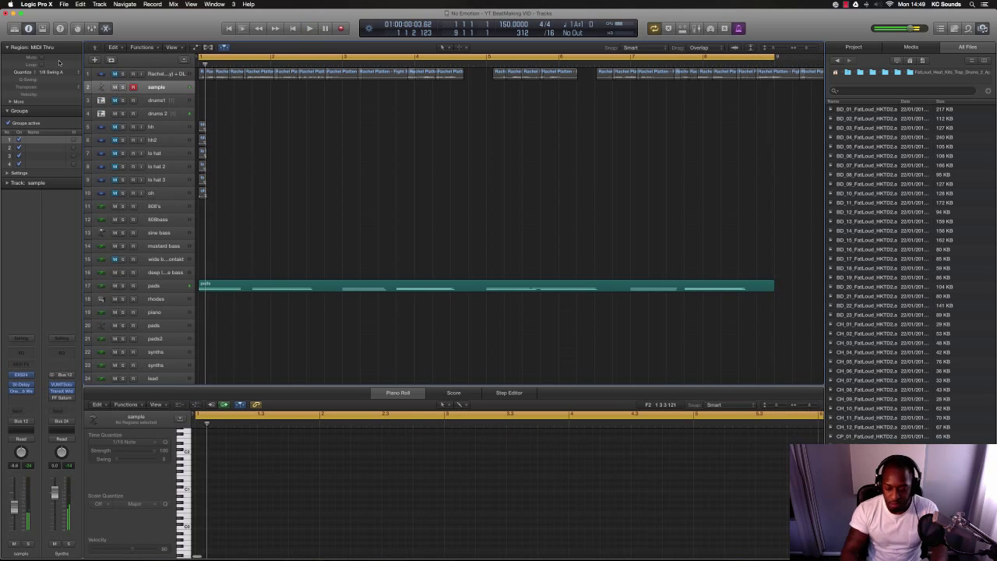
pyautogui.hotkey('shift', 'r')
pyautogui.press('space')
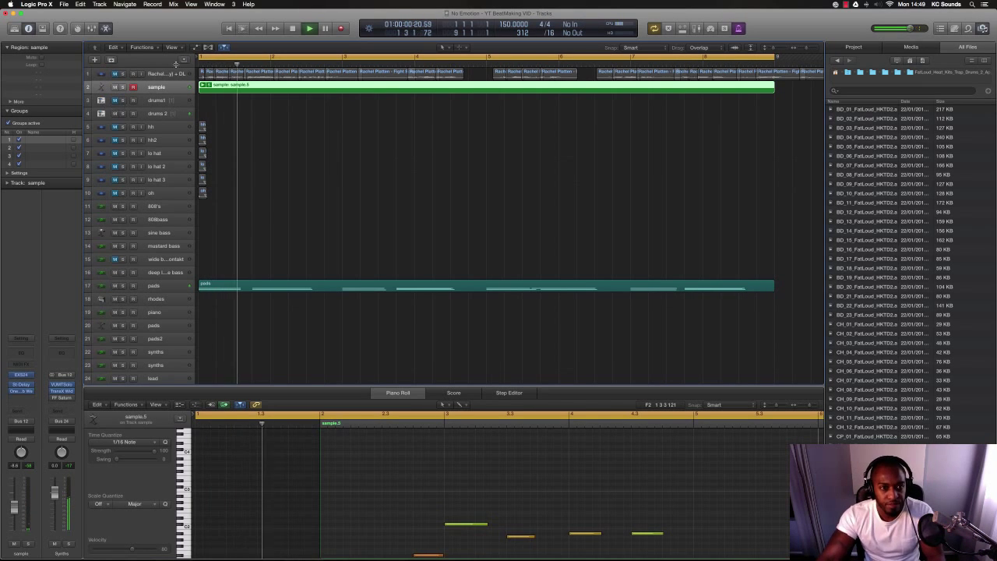
# Flatten the sample track's take folder to sample.5 and try out the deep low wide bass track during playback before stopping.
pyautogui.click(207, 85)
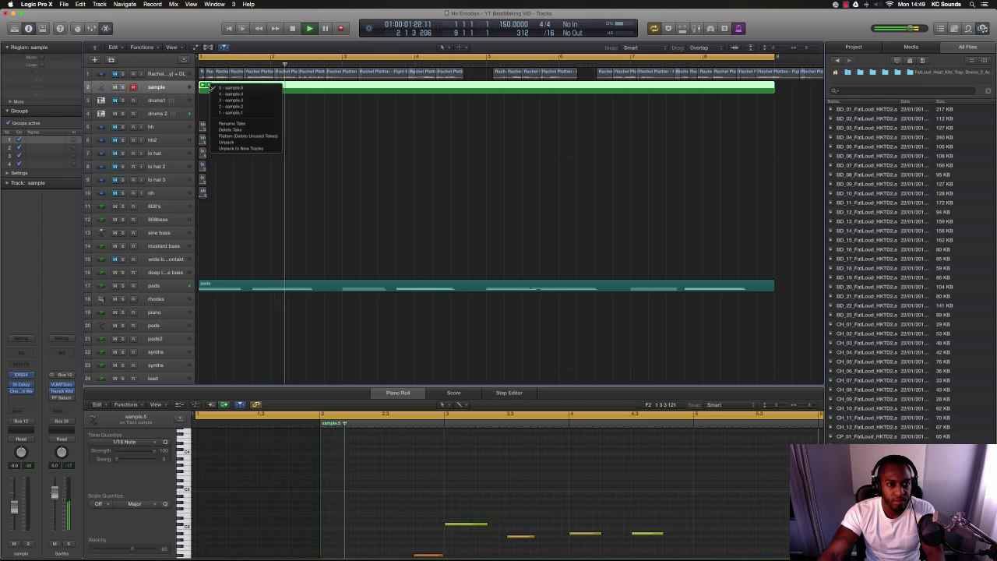
pyautogui.click(234, 137)
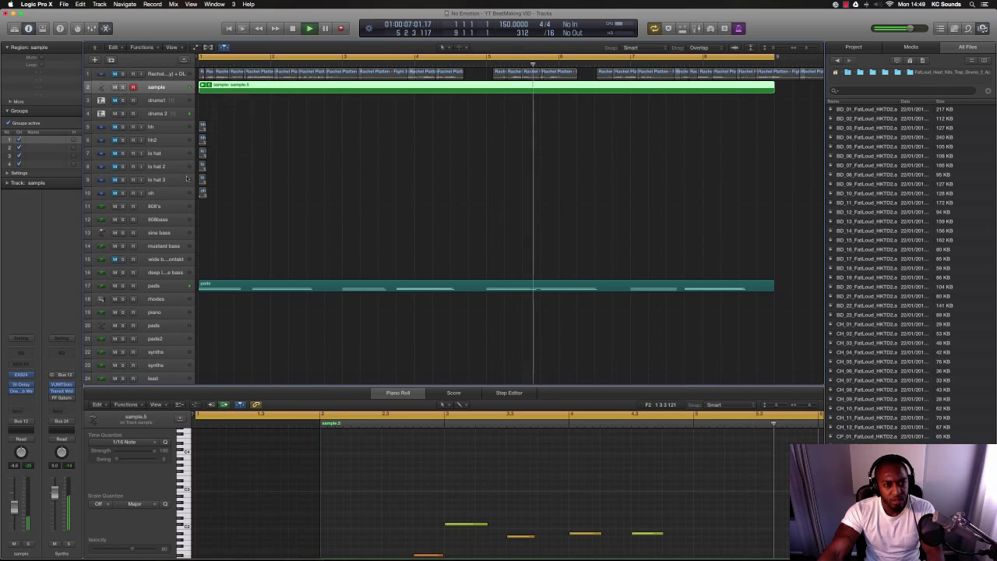
pyautogui.click(167, 273)
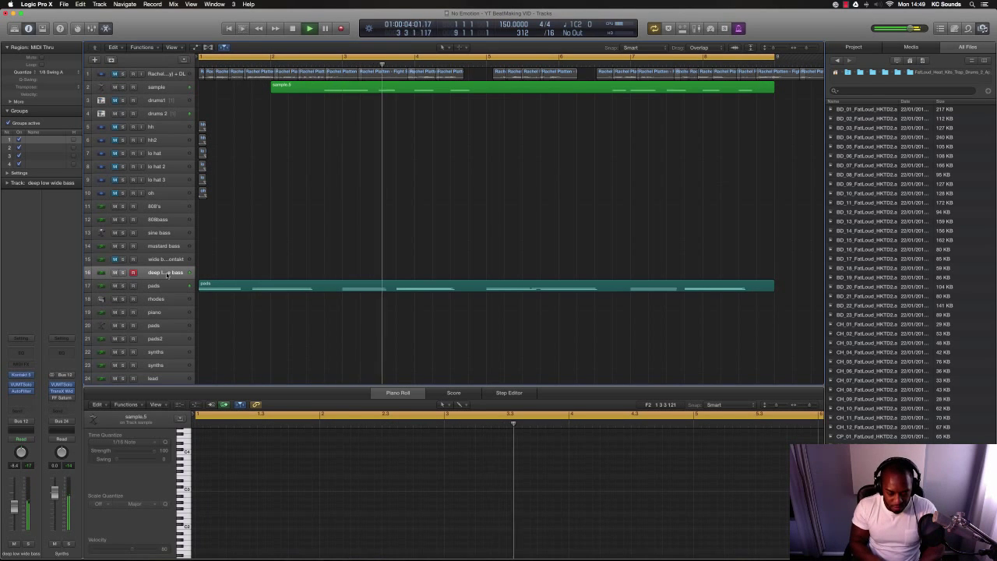
pyautogui.press('space')
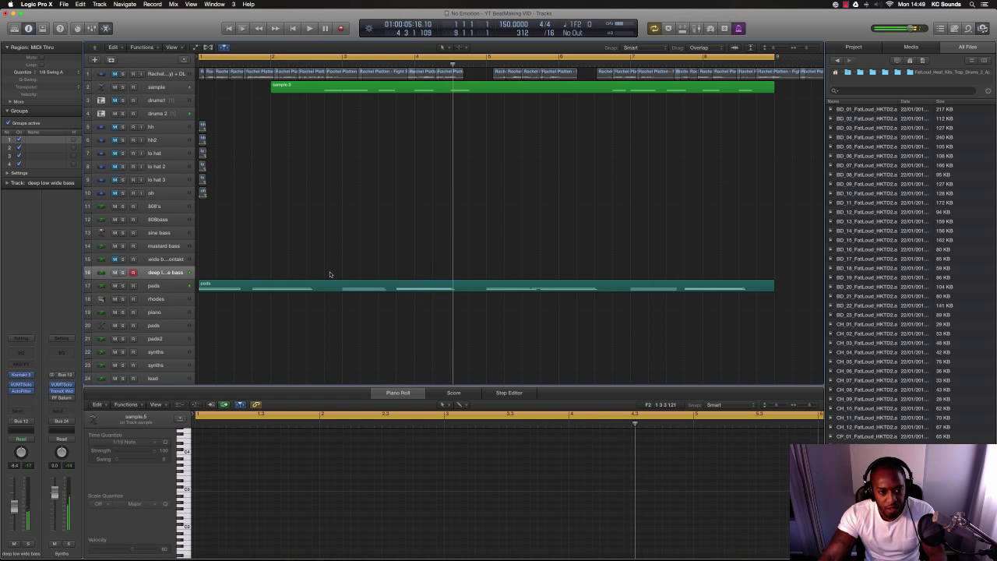
# Open the pads region in the Piano Roll and select its row of low notes as a reference for the bass.
pyautogui.click(323, 286)
pyautogui.scroll(-6, 261, 532)
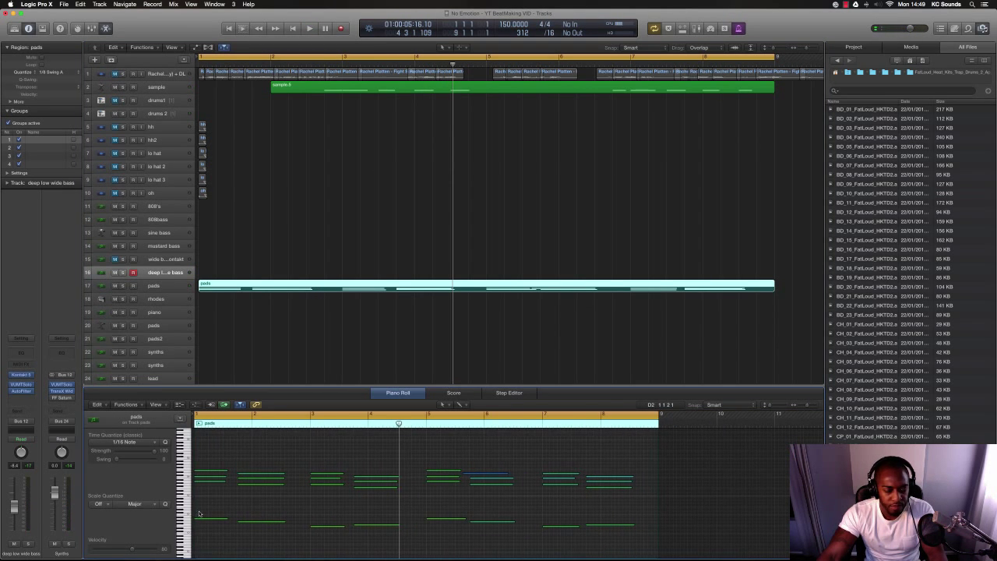
pyautogui.scroll(1, 197, 516)
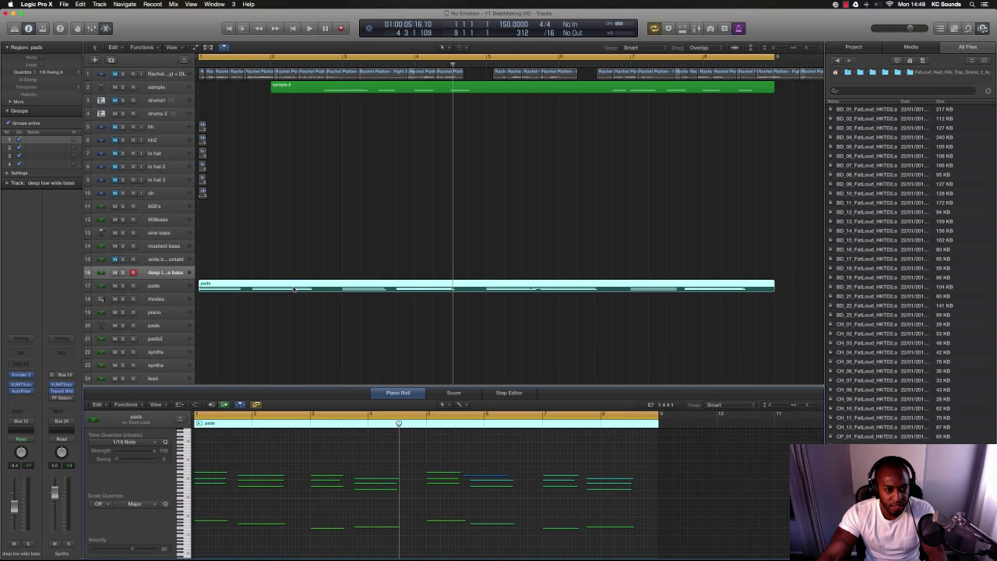
pyautogui.moveTo(203, 513); pyautogui.dragTo(612, 552)
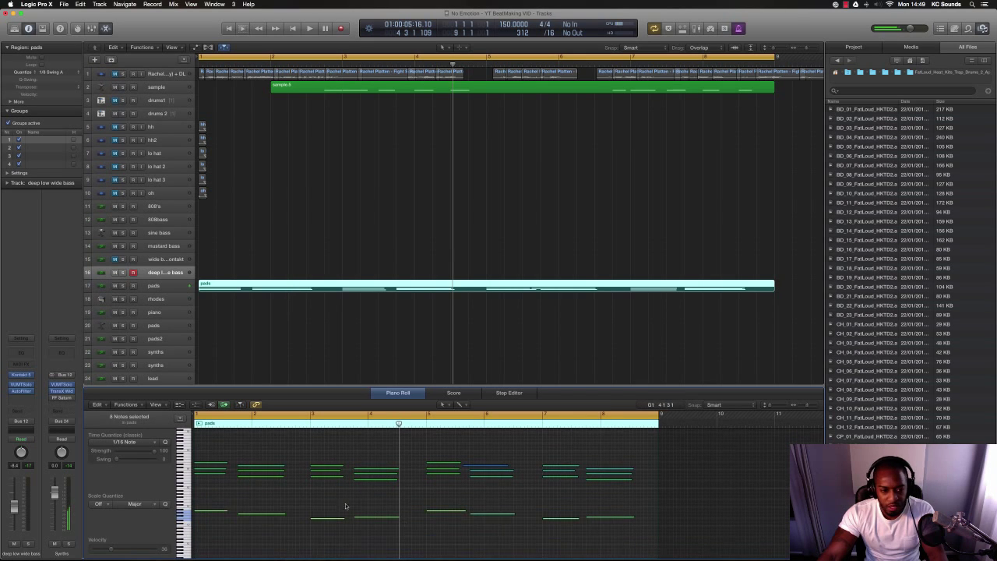
pyautogui.scroll(4, 216, 511)
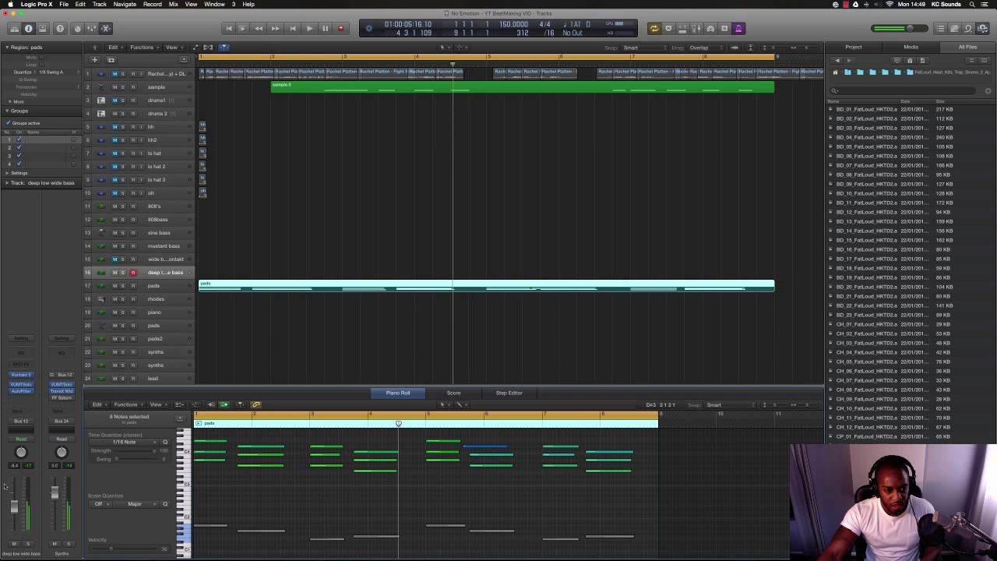
# Add a send to Bus 1 (vox vrb) on the deep low wide bass track.
pyautogui.click(23, 411)
pyautogui.moveTo(37, 446)
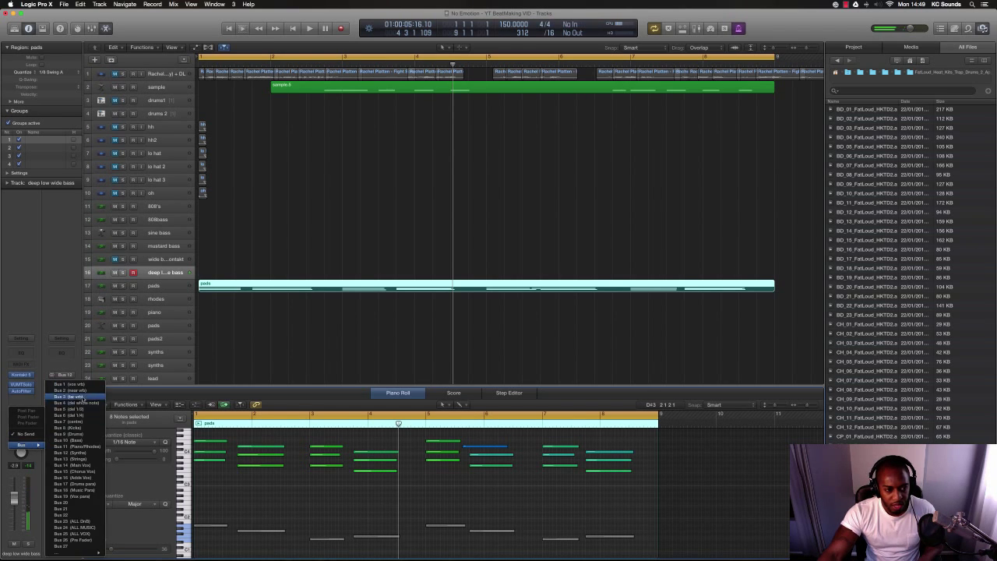
pyautogui.click(90, 386)
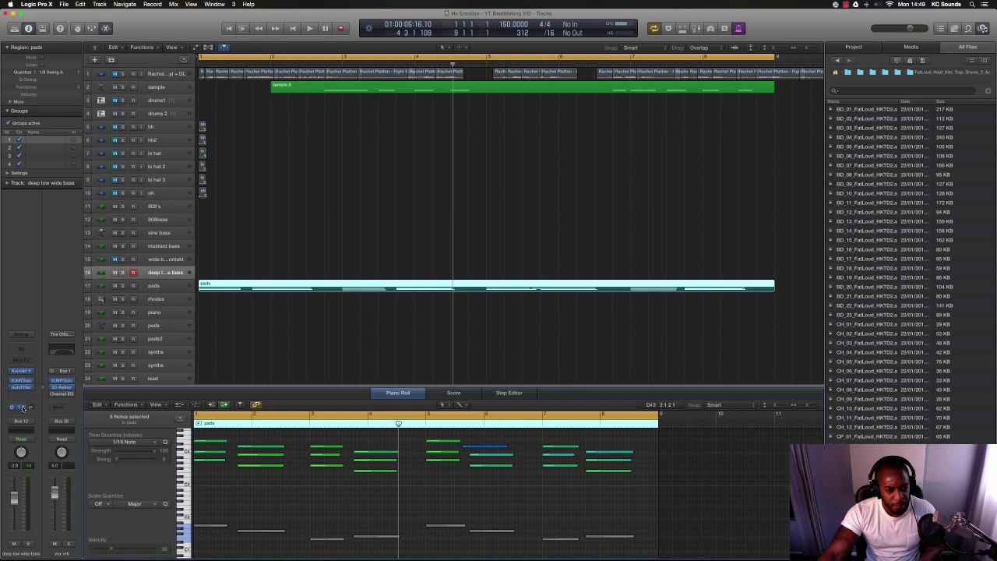
pyautogui.click(23, 407)
pyautogui.click(29, 424)
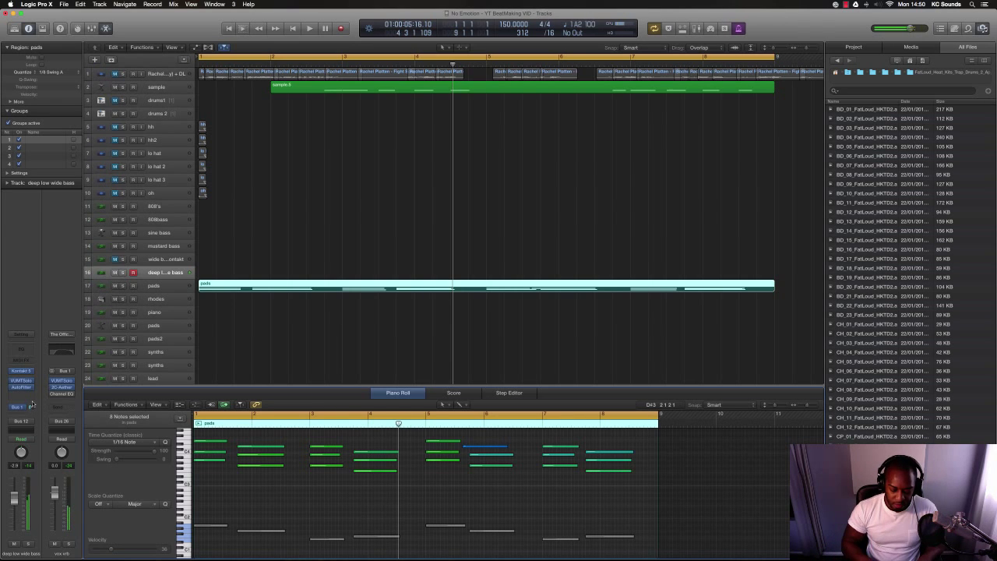
# Play the project repeatedly to rehearse a bass line on the deep low wide bass track.
pyautogui.press('Return')
pyautogui.press('space')
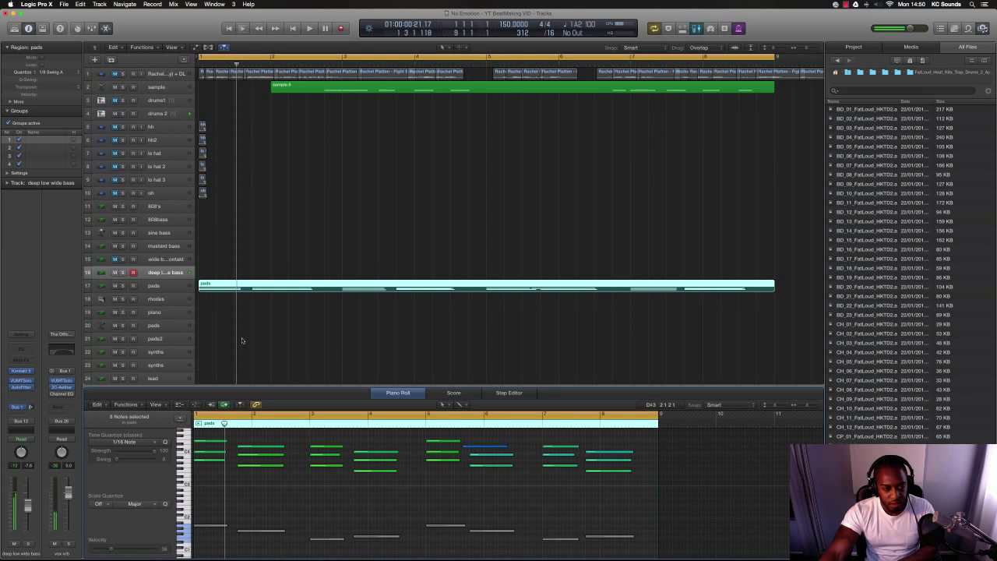
pyautogui.press('Return')
pyautogui.press('space')
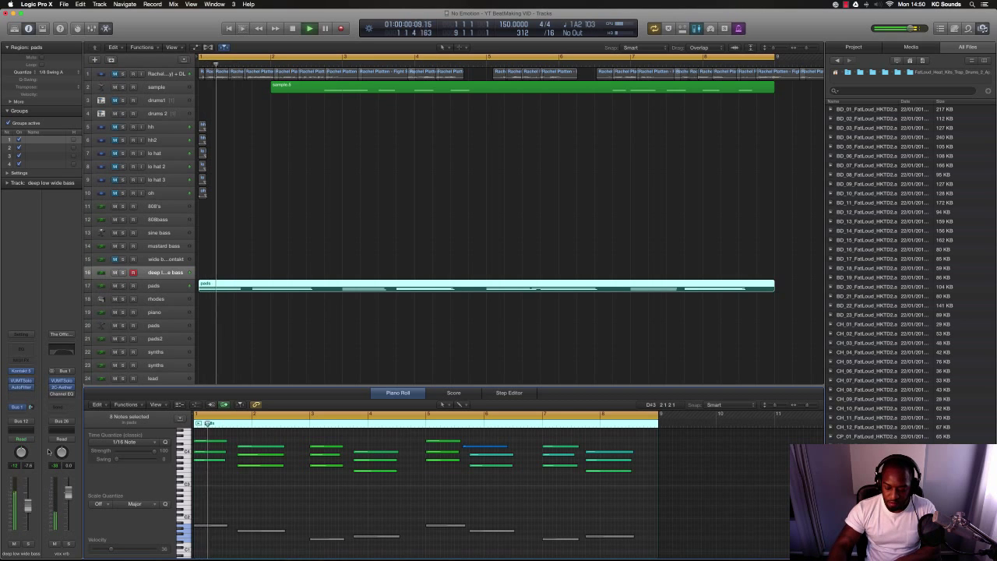
pyautogui.press('space')
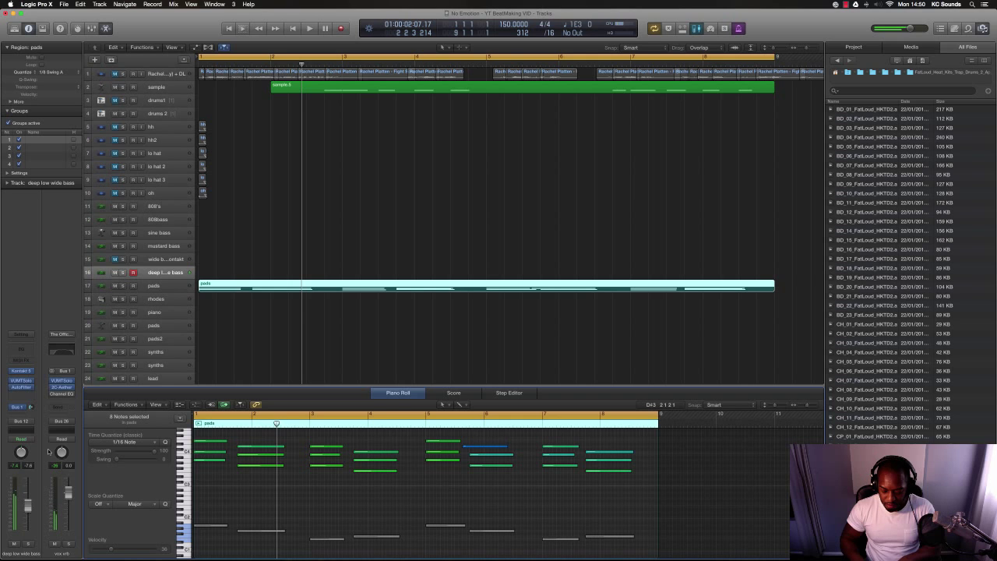
pyautogui.press('space')
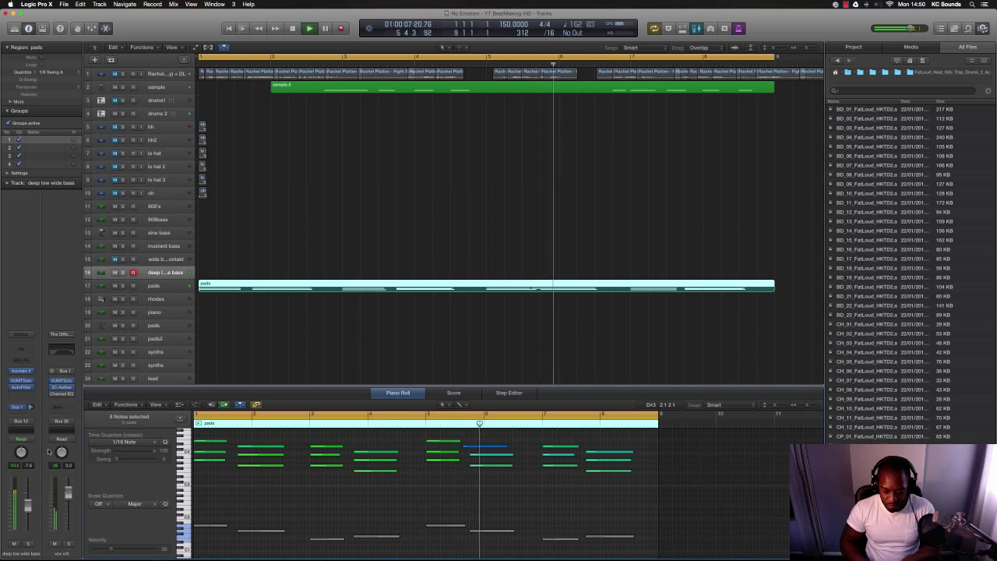
pyautogui.press('space')
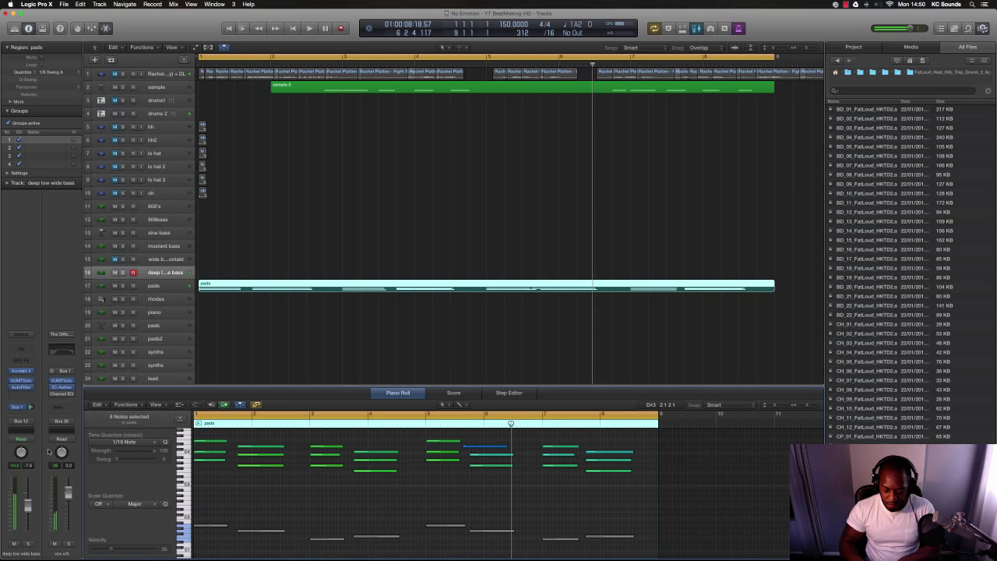
# Perform the bass line from the start, capture it as a region on the deep low wide bass track, and play it back.
pyautogui.press('Return')
pyautogui.press('space')
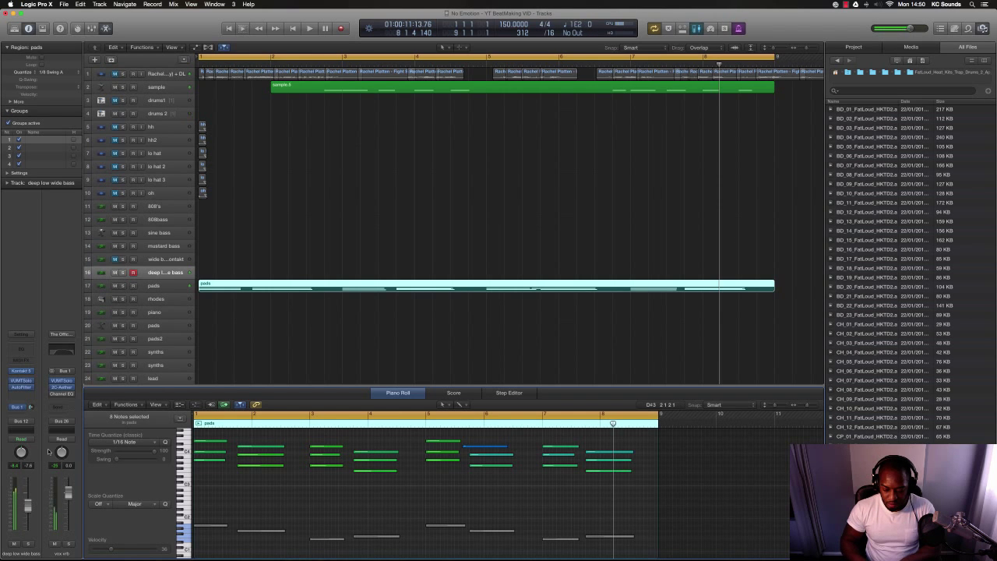
pyautogui.press('space')
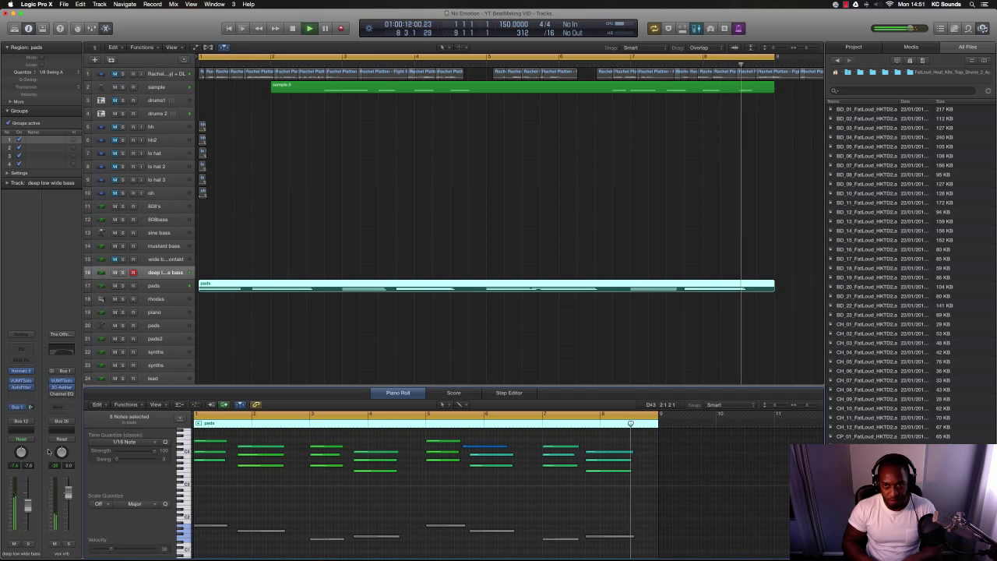
pyautogui.press('space')
pyautogui.press('space')
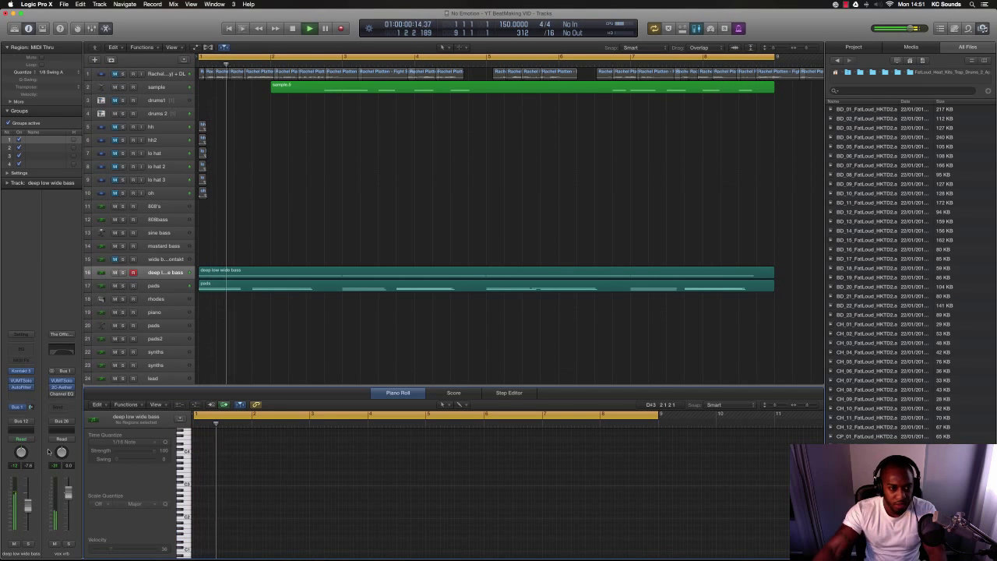
# Insert a Stereo Delay on the piano track with a 2000 Hz low cut and raise the track's volume fader.
pyautogui.scroll(-1, 161, 301)
pyautogui.scroll(-1, 162, 301)
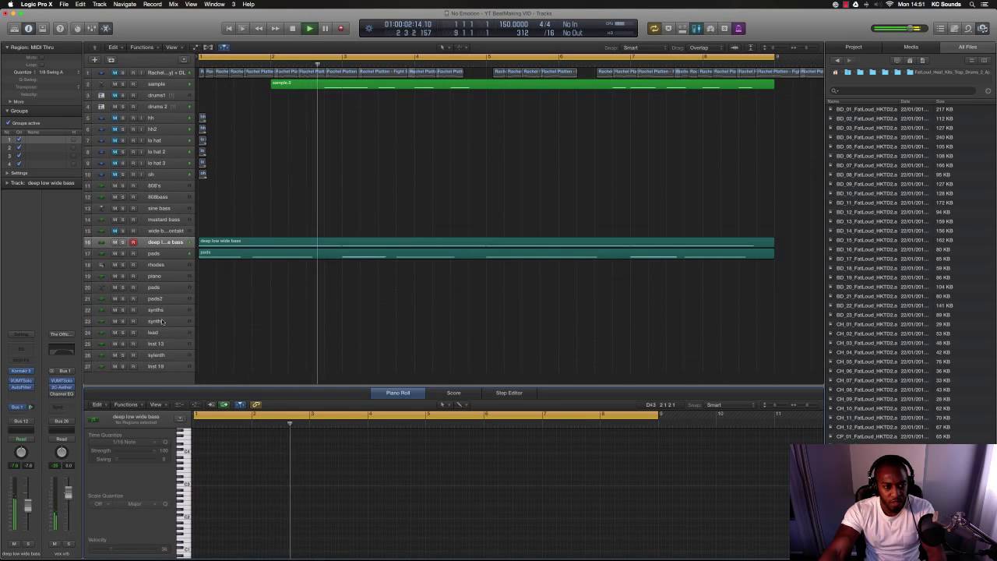
pyautogui.click(156, 276)
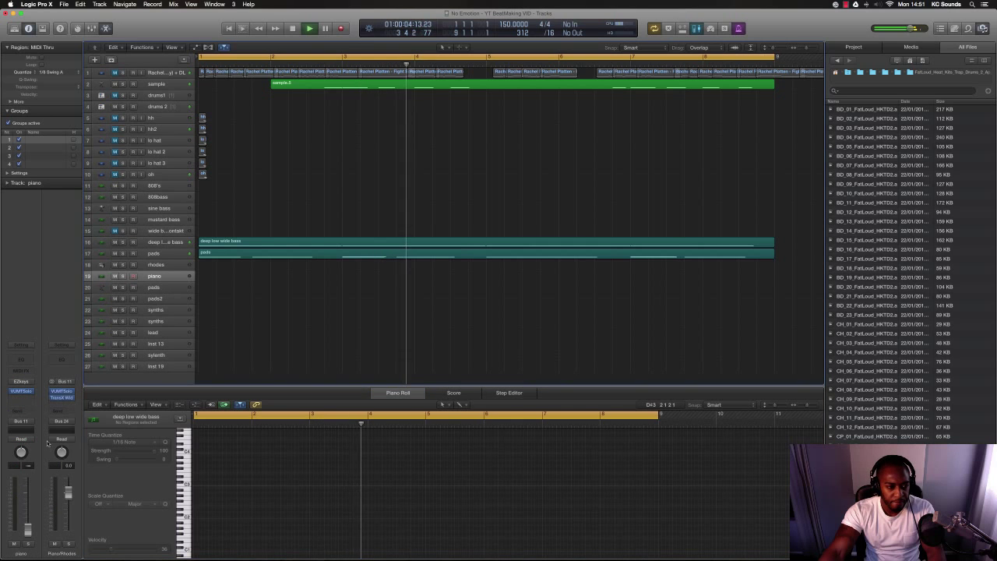
pyautogui.click(21, 397)
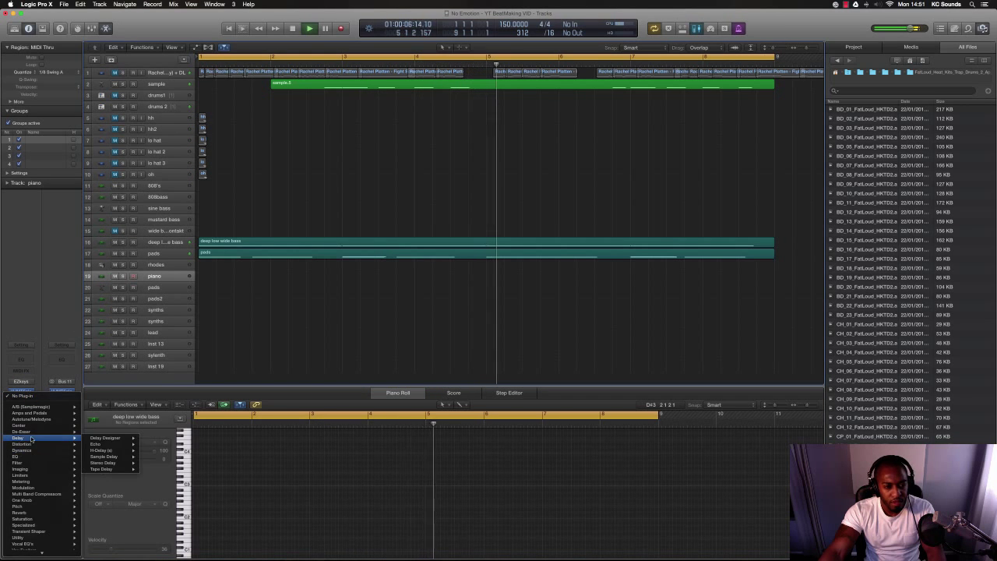
pyautogui.click(150, 462)
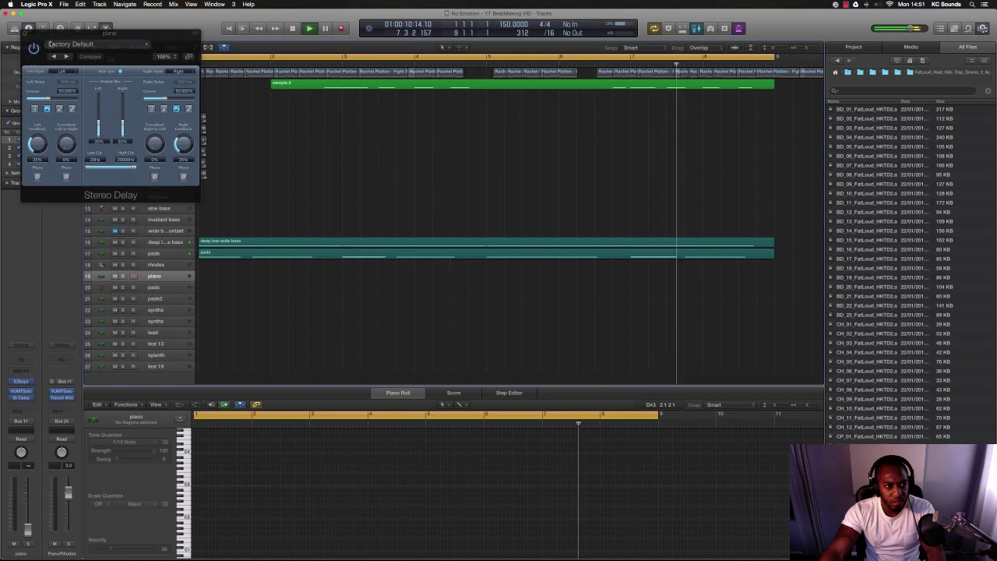
pyautogui.moveTo(71, 174); pyautogui.dragTo(444, 394)
pyautogui.moveTo(28, 529); pyautogui.dragTo(28, 506)
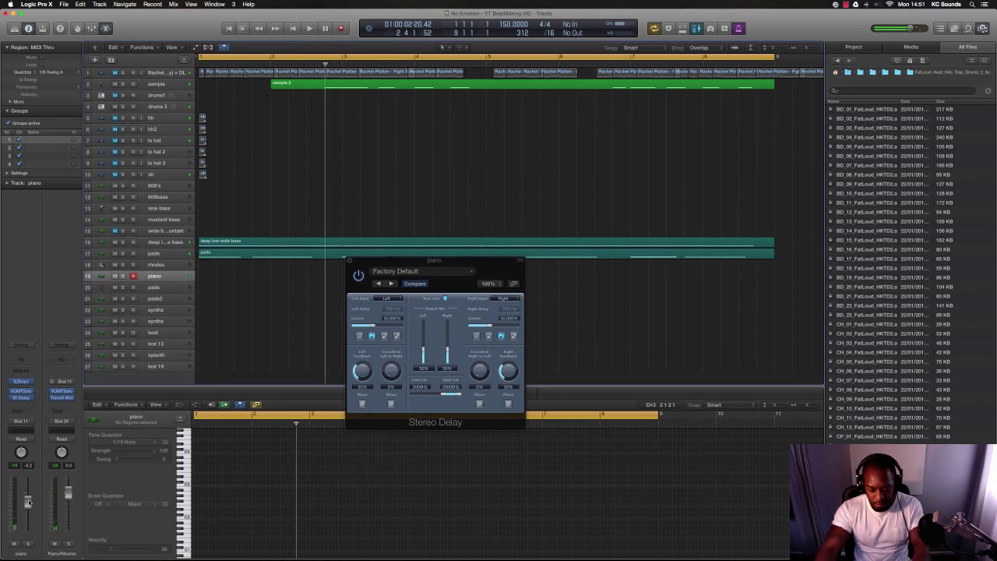
# Capture a piano phrase performed during playback on the piano track and set the default MIDI quantize to 1/16 Swing A.
pyautogui.press('space')
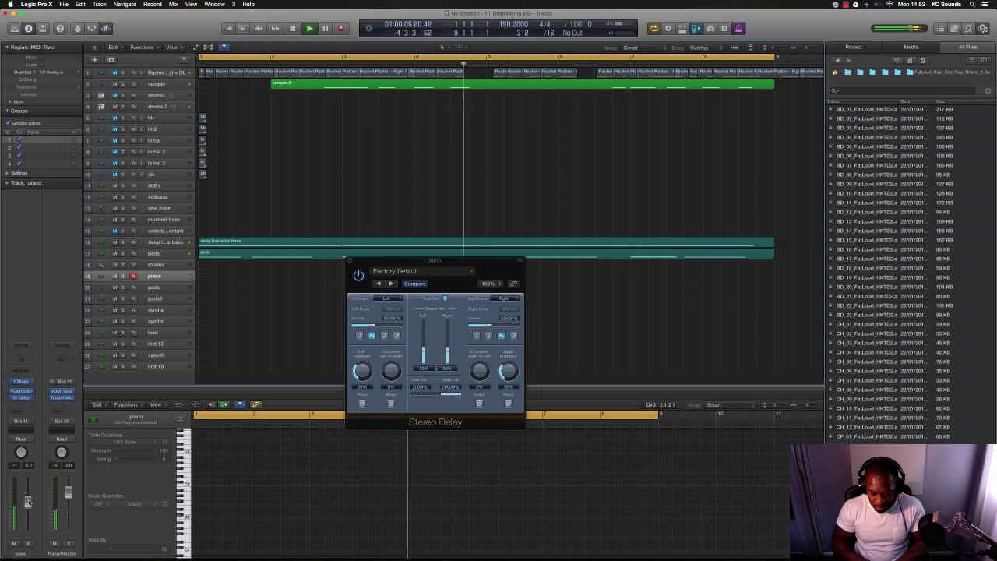
pyautogui.press('space')
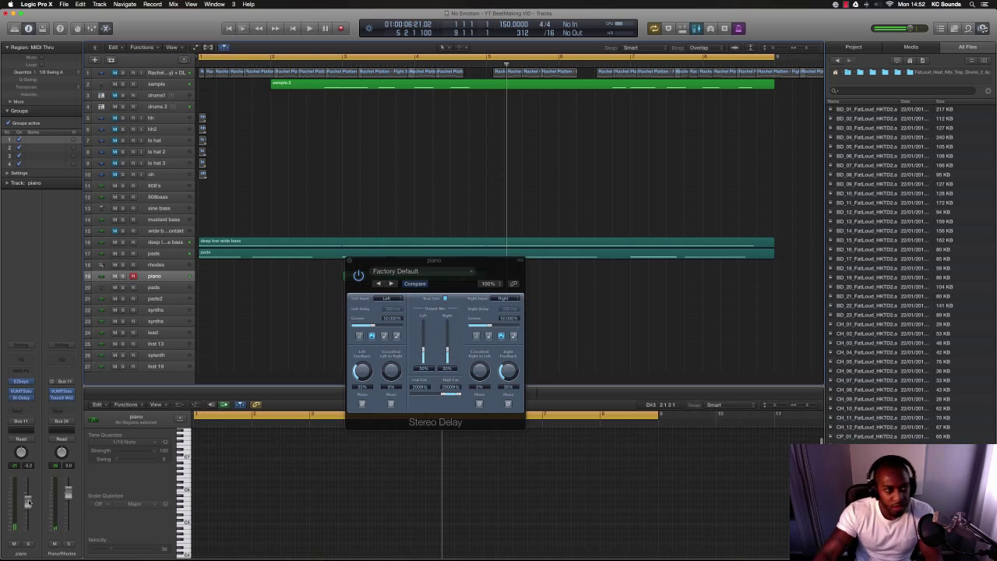
pyautogui.click(51, 73)
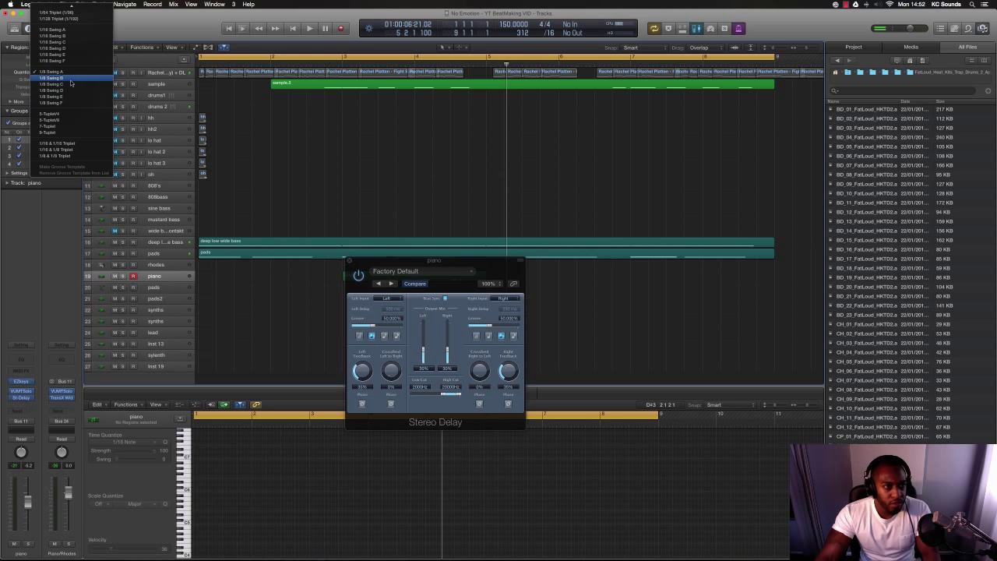
pyautogui.click(68, 31)
pyautogui.press('space')
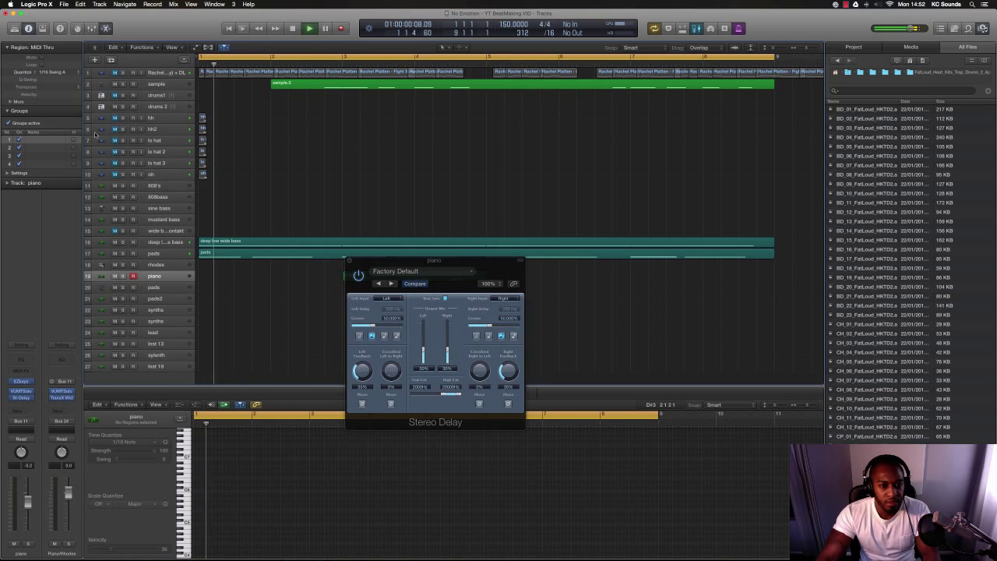
# Enlarge the tracks, stop playback, open the captured piano region in the Piano Roll, and close the Stereo Delay window.
pyautogui.moveTo(394, 261); pyautogui.dragTo(405, 327)
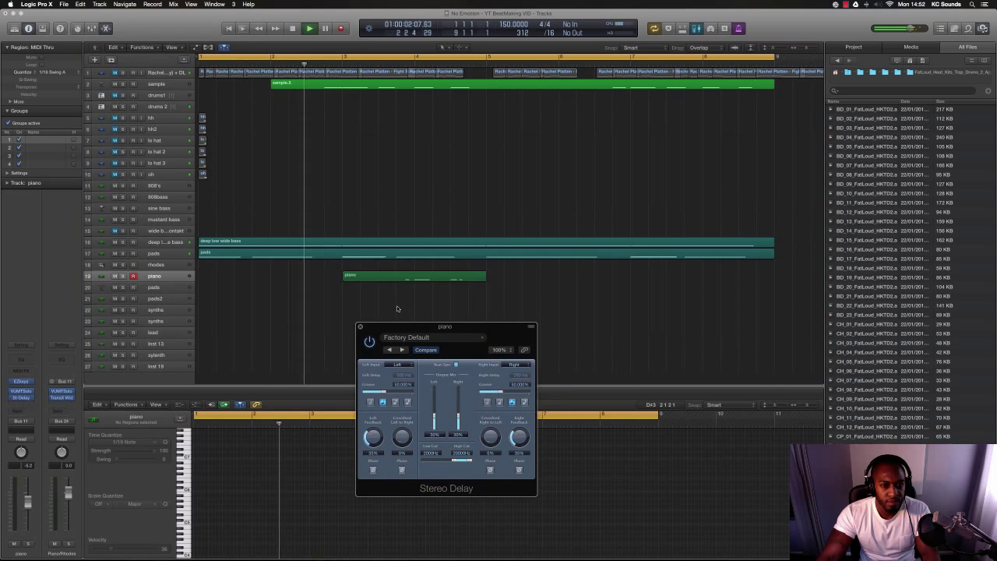
pyautogui.press('super+Down')
pyautogui.press('super+Down')
pyautogui.press('super+Down')
pyautogui.press('space')
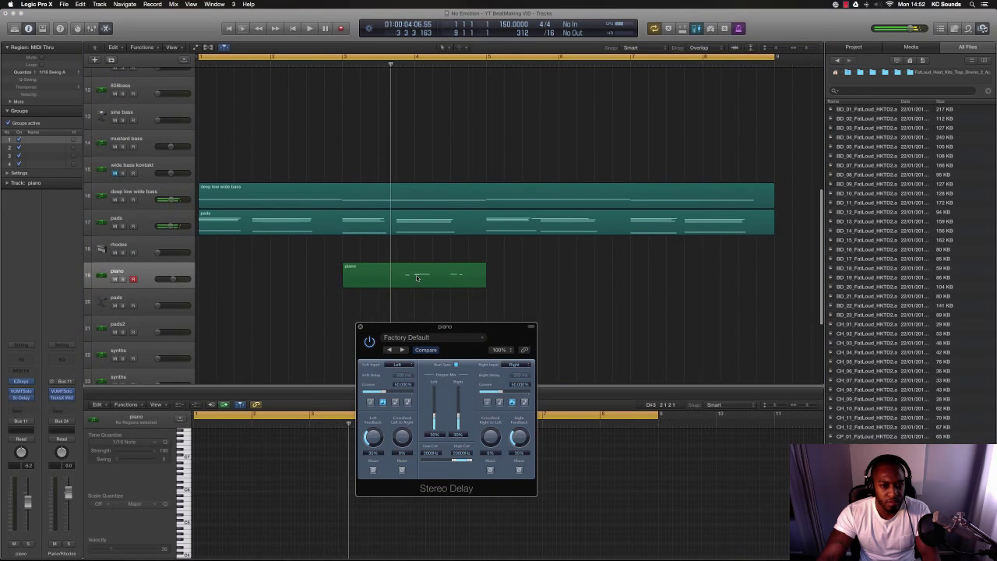
pyautogui.click(416, 279)
pyautogui.click(361, 327)
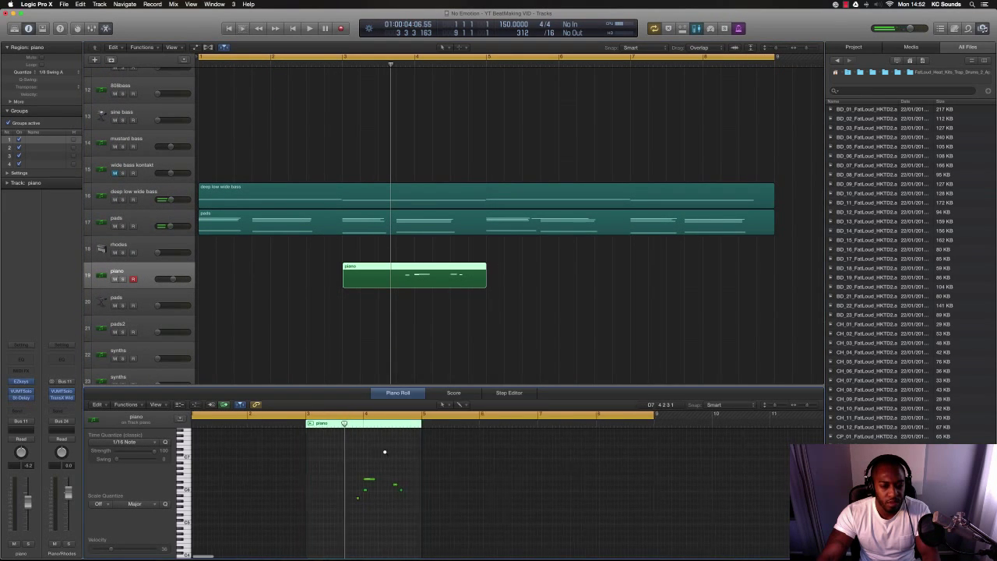
# Quantize the piano region to 1/16 Swing A, shift its second note slightly earlier to just before bar 4, and check playback.
pyautogui.press('super+Right')
pyautogui.press('super+Right')
pyautogui.press('super+Right')
pyautogui.moveTo(417, 493); pyautogui.dragTo(403, 490)
pyautogui.press('space')
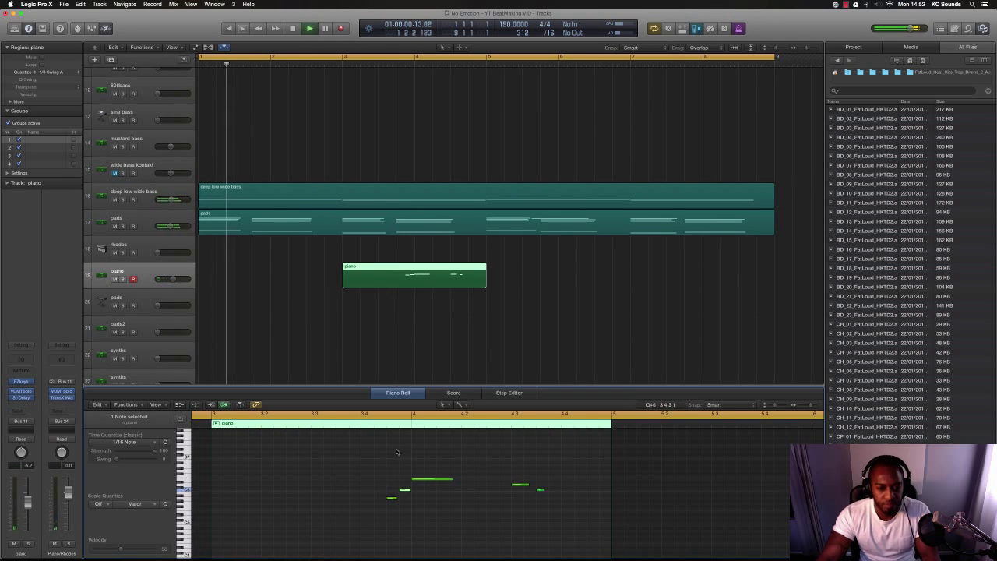
pyautogui.press('space')
# Select the drums 2 track and play the project from the start to try out its drum sounds.
pyautogui.scroll(-5, 306, 310)
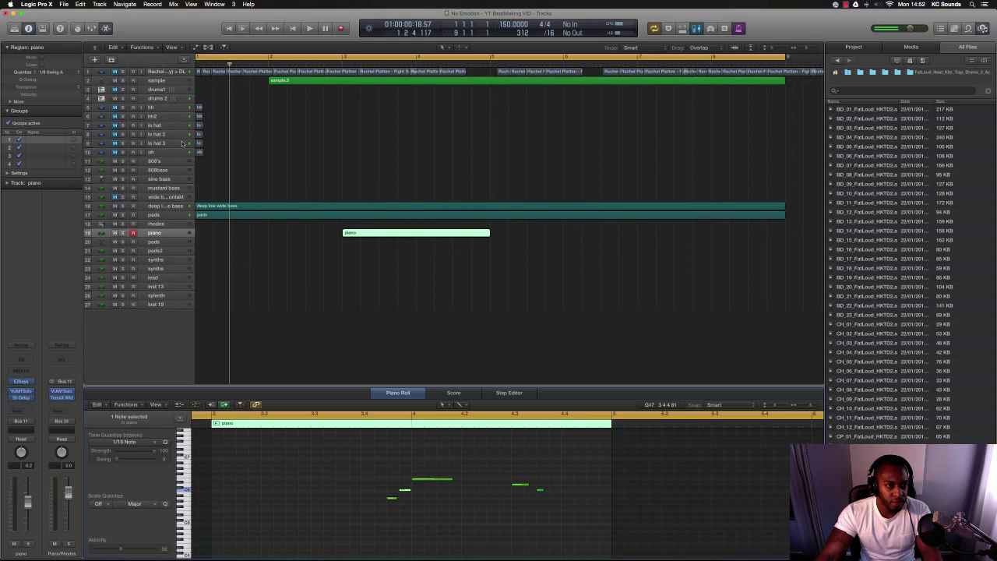
pyautogui.click(162, 98)
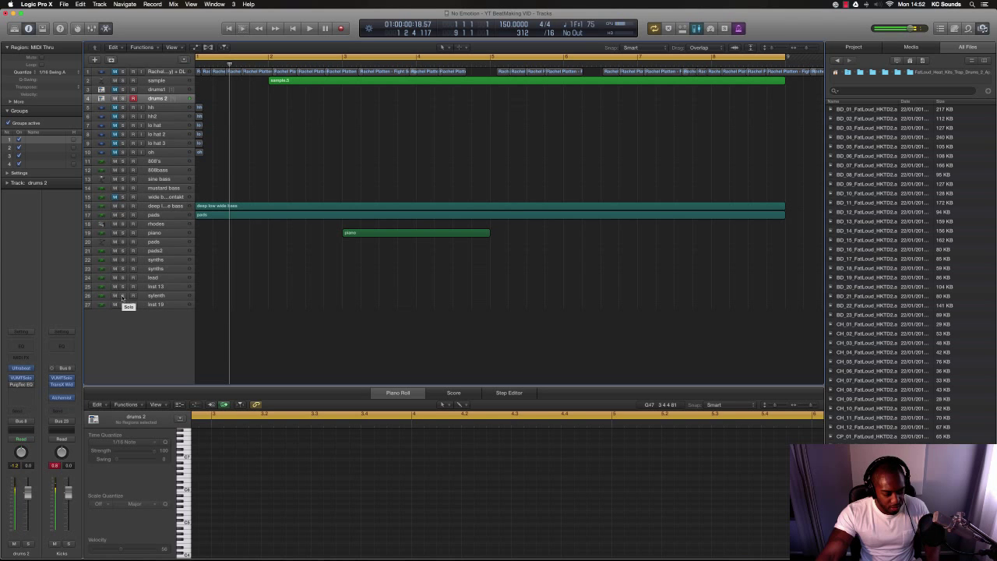
pyautogui.press('Return')
pyautogui.press('space')
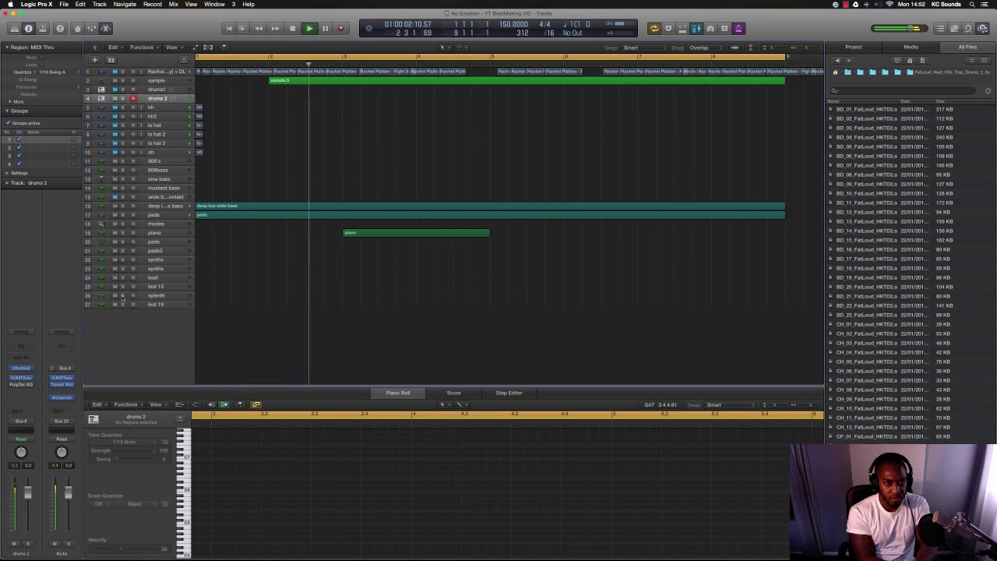
# Capture the kick pattern performed during playback as a region on the drums 2 track and open it in the Piano Roll.
pyautogui.press('space')
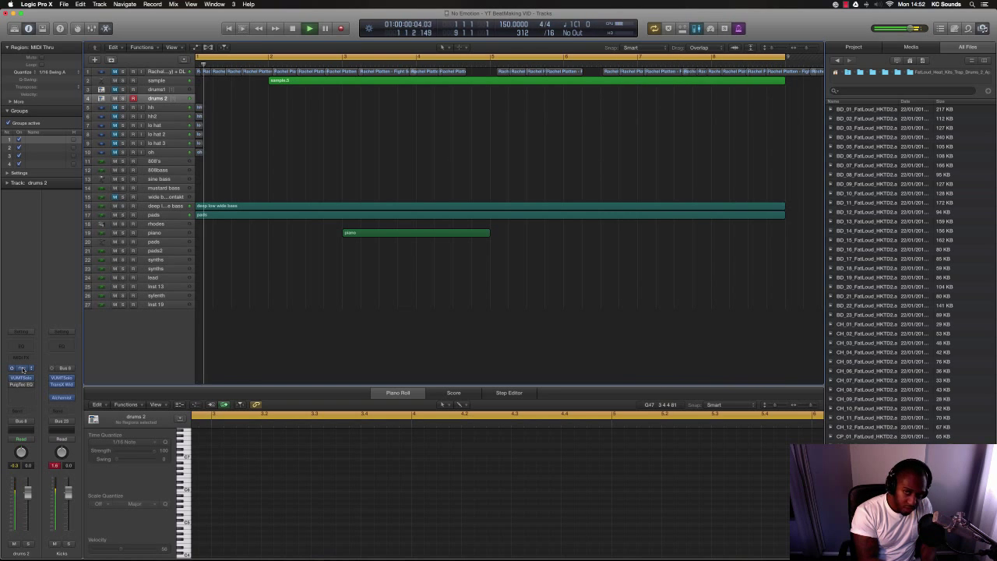
pyautogui.press('r')
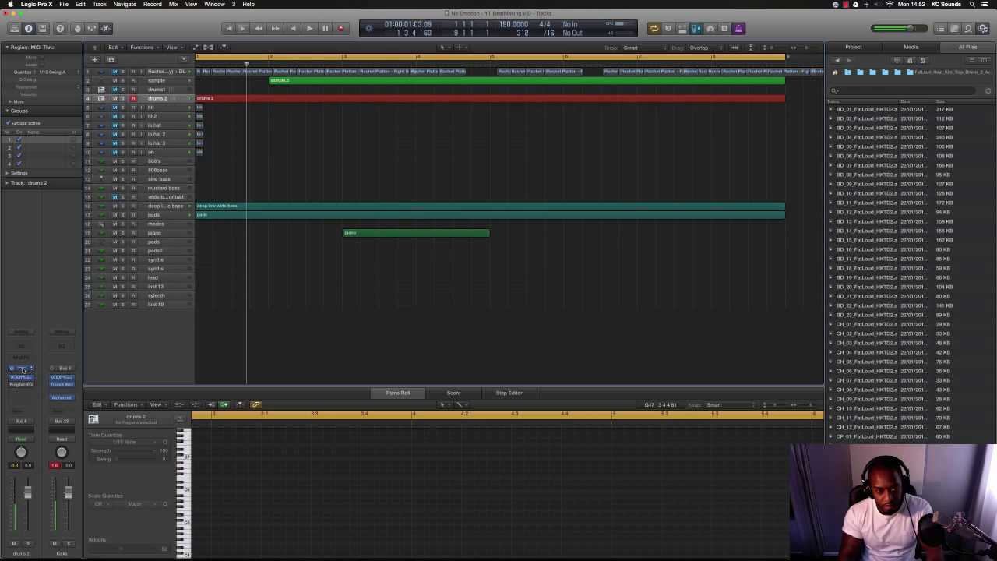
pyautogui.press('space')
pyautogui.click(245, 102)
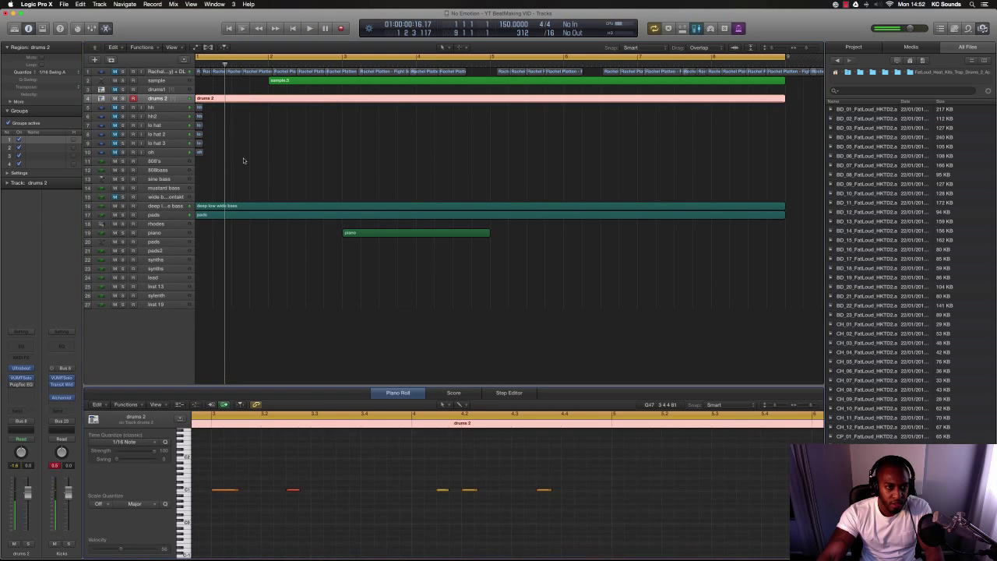
# Move the first kick note of the drums 2 region earlier to the start of bar 1 and play the result.
pyautogui.hscroll(-10, 212, 501)
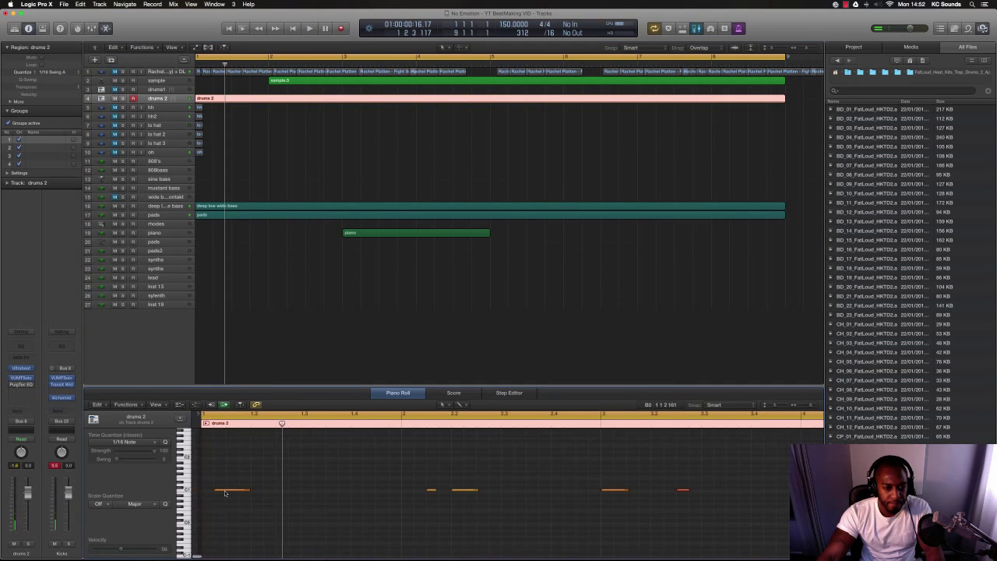
pyautogui.click(215, 490)
pyautogui.moveTo(215, 491); pyautogui.dragTo(202, 491)
pyautogui.press('space')
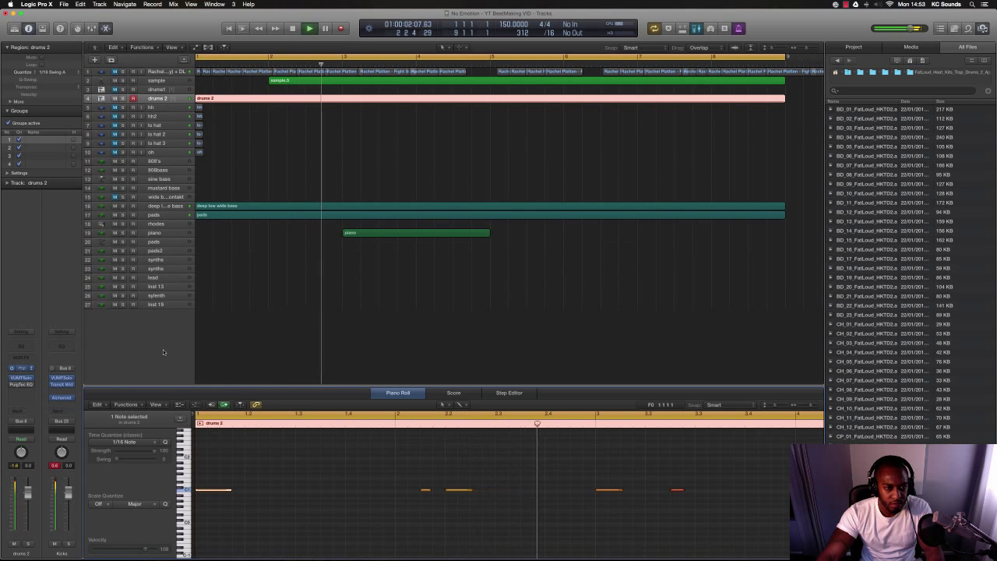
# Set the lowest-listed kick in the drums 2 Ultrabeat instrument to -5.5 dB during playback, and close the plug-in window.
pyautogui.click(21, 368)
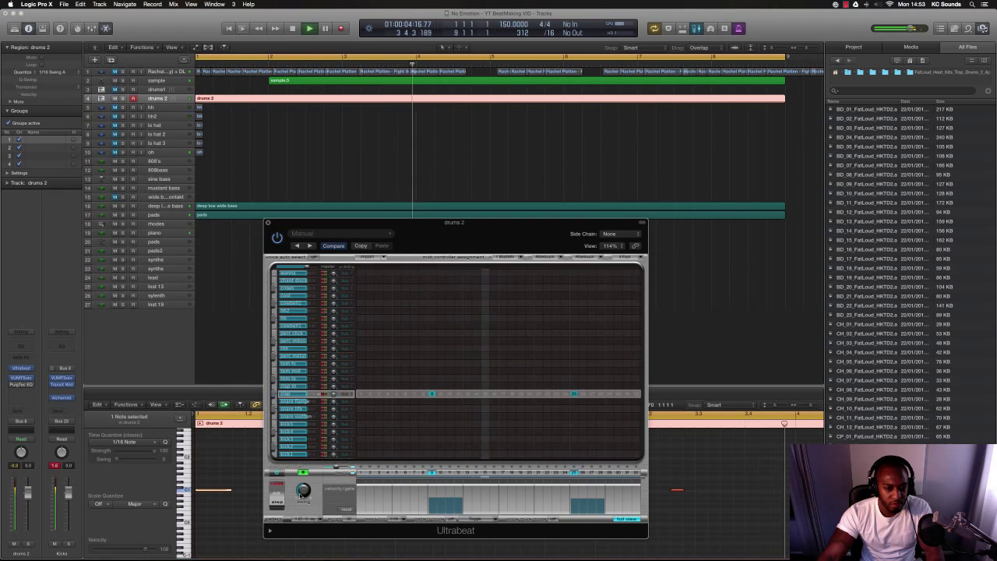
pyautogui.moveTo(302, 498)
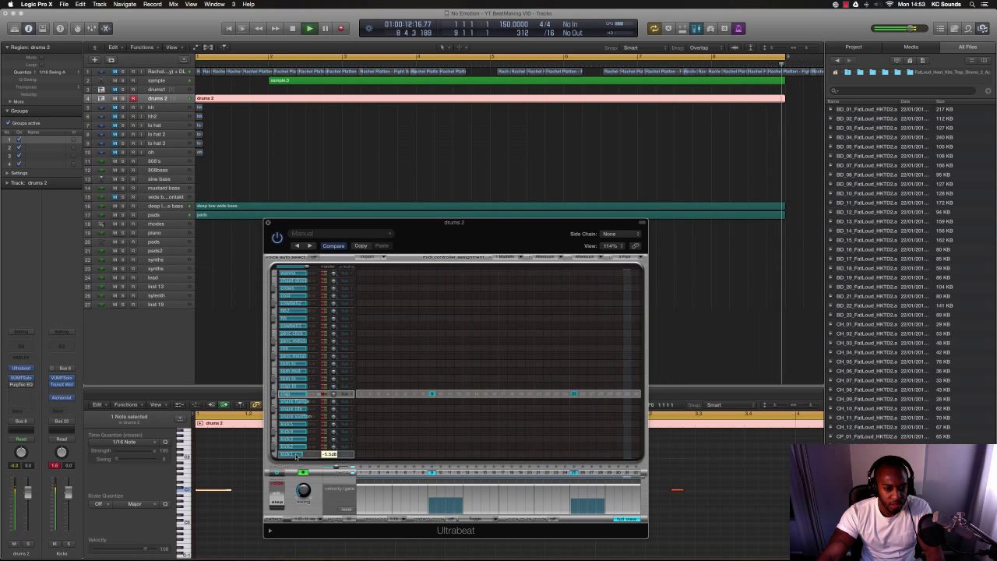
pyautogui.click(268, 223)
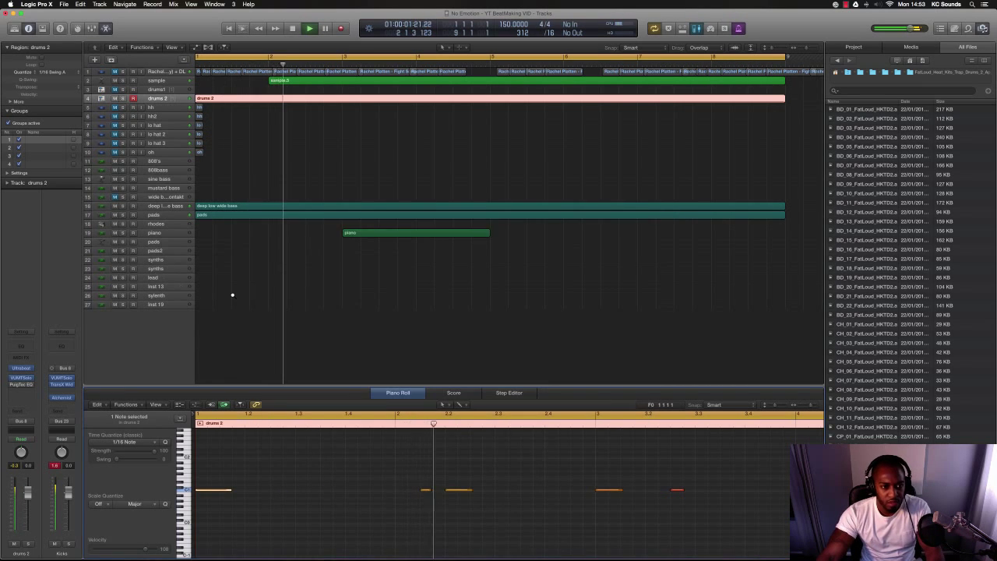
# Enlarge the tracks, raise the lead track's volume to try its sound, mute it, and select the pads2 track.
pyautogui.press('super+Down')
pyautogui.press('super+Down')
pyautogui.click(175, 323)
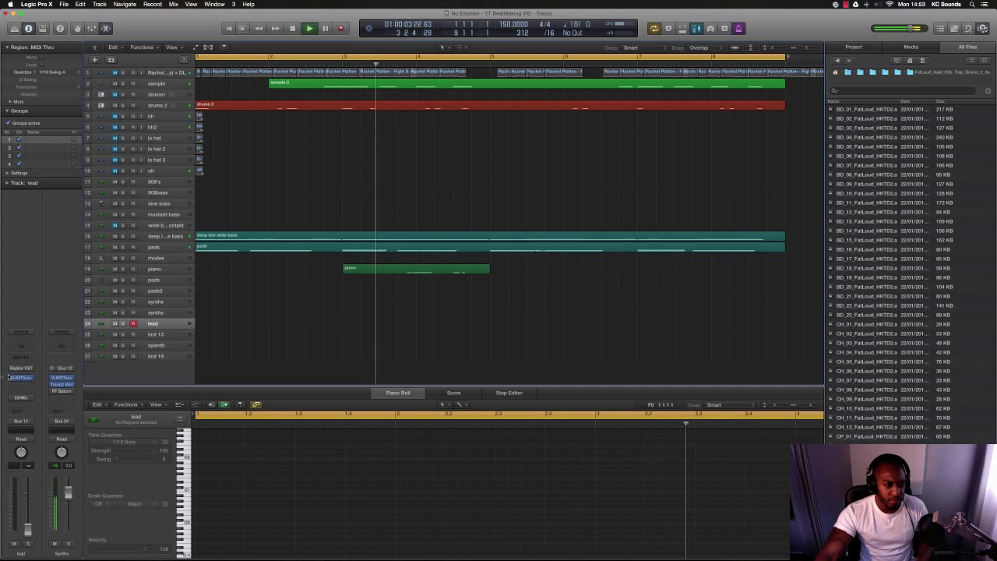
pyautogui.moveTo(27, 536); pyautogui.dragTo(27, 525)
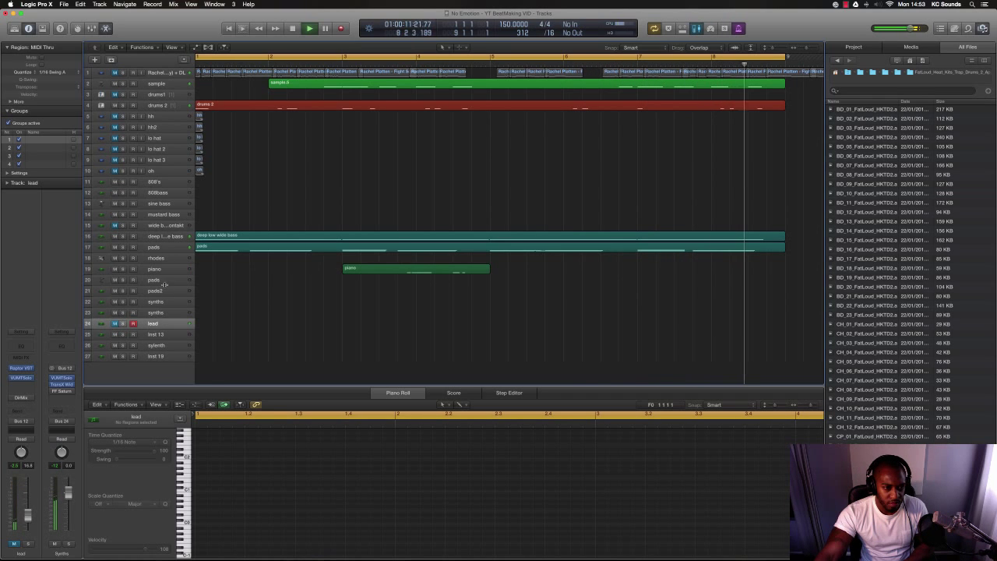
pyautogui.click(163, 289)
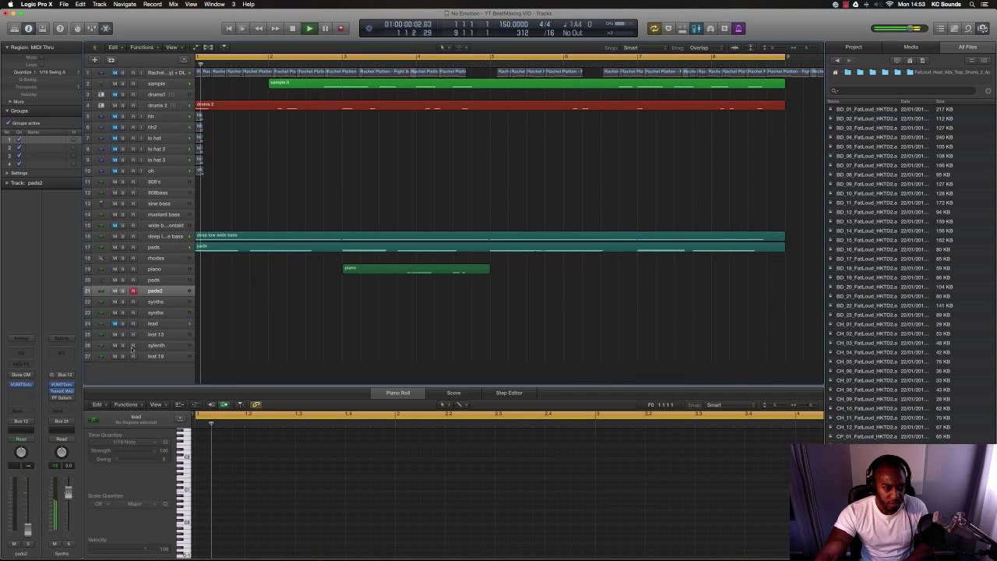
# Select the mustard bass track, play a bass line over the loop, capture it as a region, and raise the track to -4.8 dB.
pyautogui.click(163, 214)
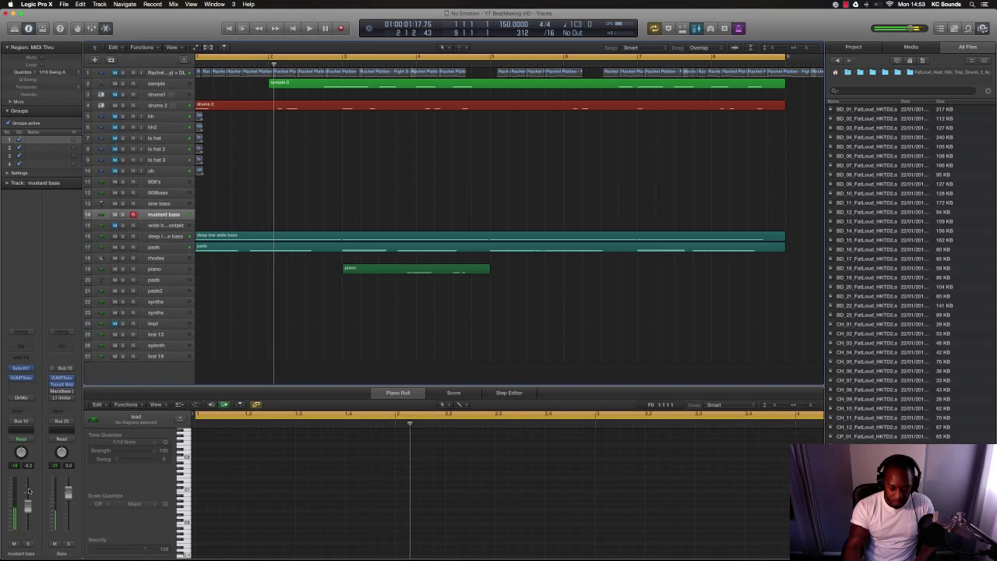
pyautogui.press('space')
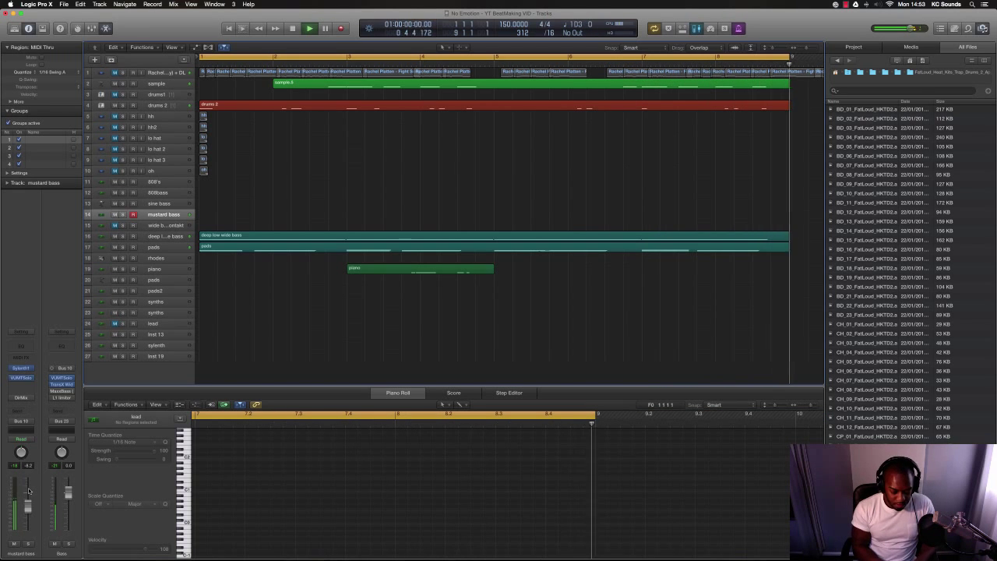
pyautogui.press('space')
pyautogui.hotkey('shift', 'r')
pyautogui.press('space')
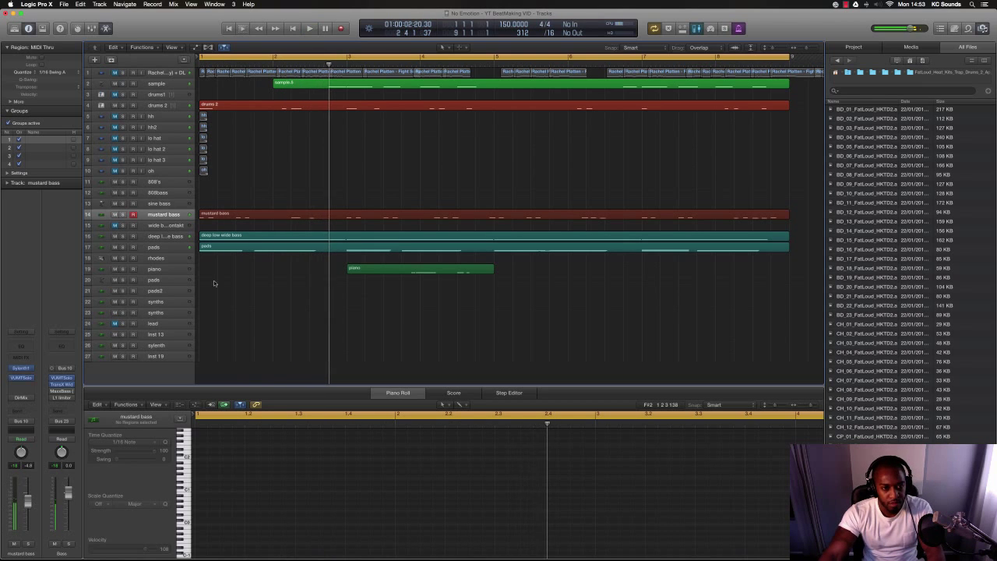
# Open the mustard bass region in the Piano Roll and shift the C3 note after beat 2.2 later to position 2 2 3 1.
pyautogui.click(297, 218)
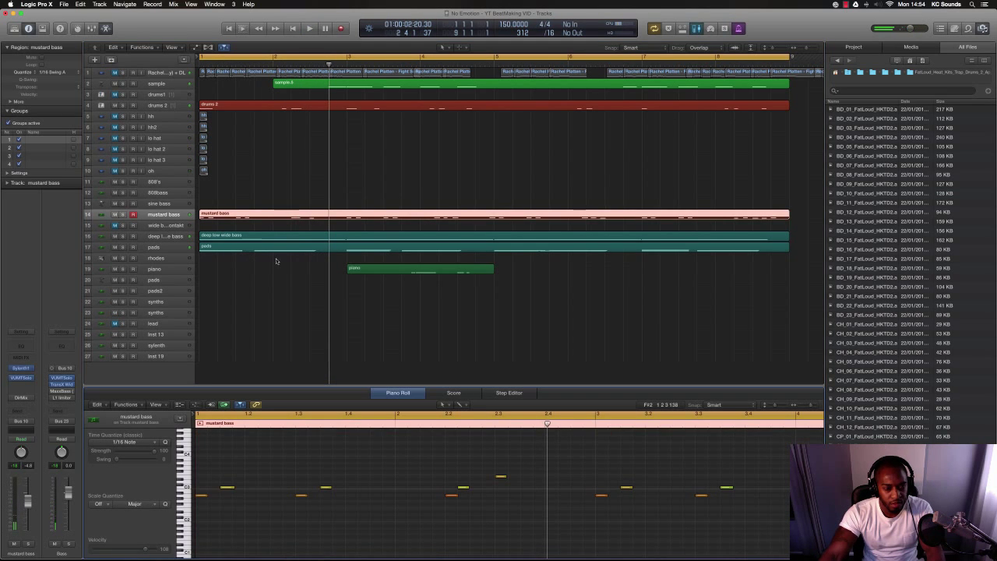
pyautogui.moveTo(464, 489); pyautogui.dragTo(475, 489)
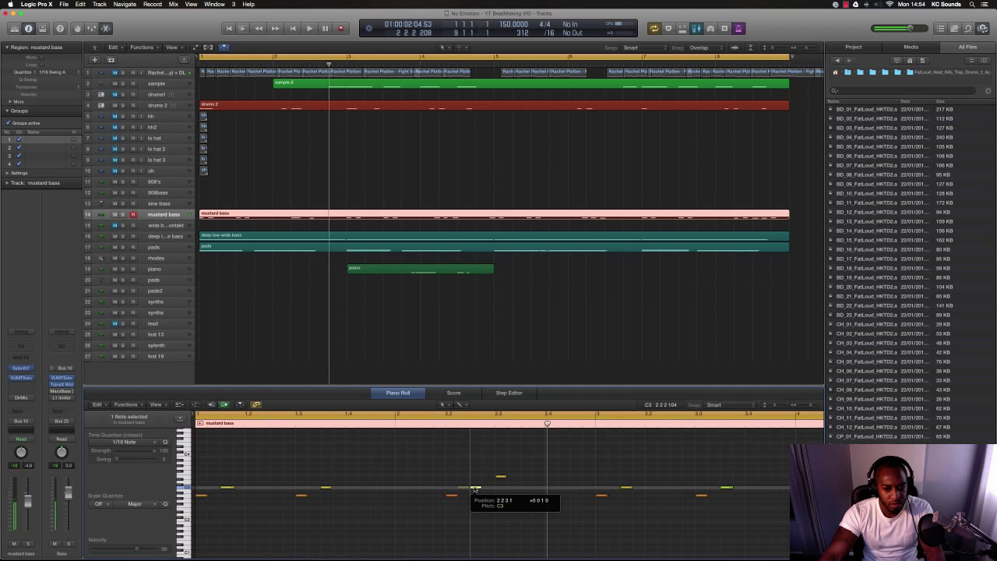
pyautogui.scroll(-3, 529, 510)
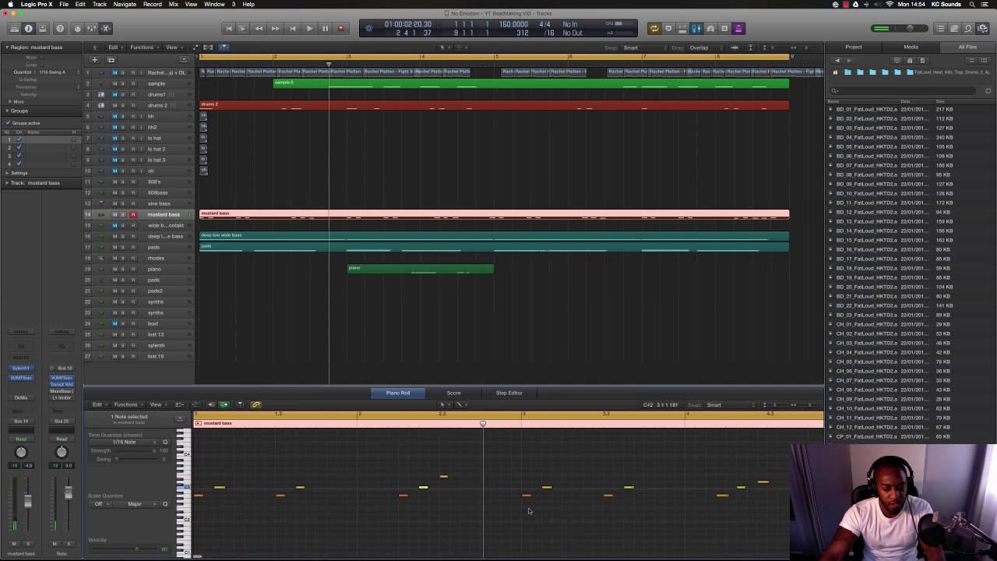
# Add a Bus 1 reverb send to the mustard bass channel, set it to Post Fader, and check it in playback.
pyautogui.click(22, 412)
pyautogui.moveTo(31, 445)
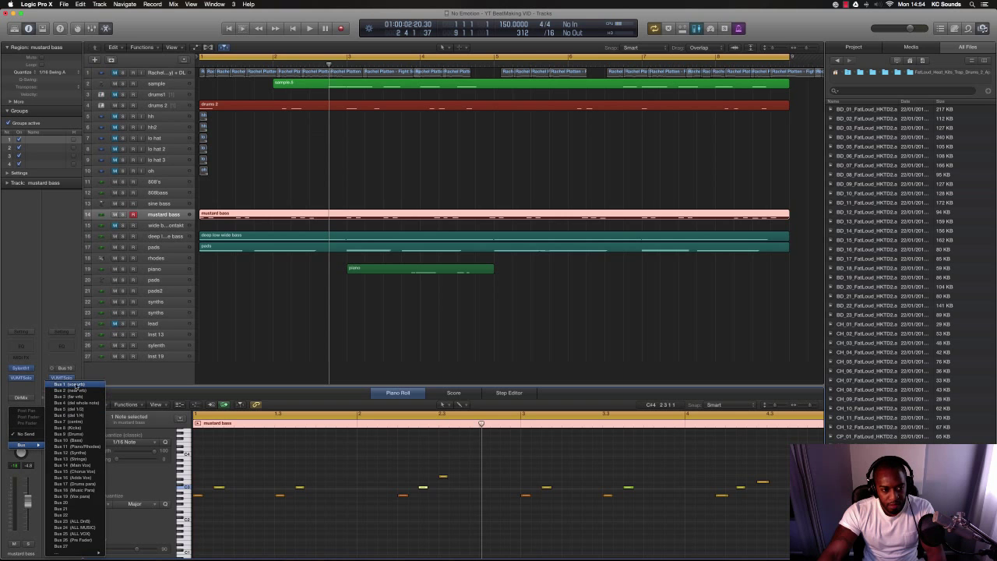
pyautogui.click(70, 384)
pyautogui.click(25, 407)
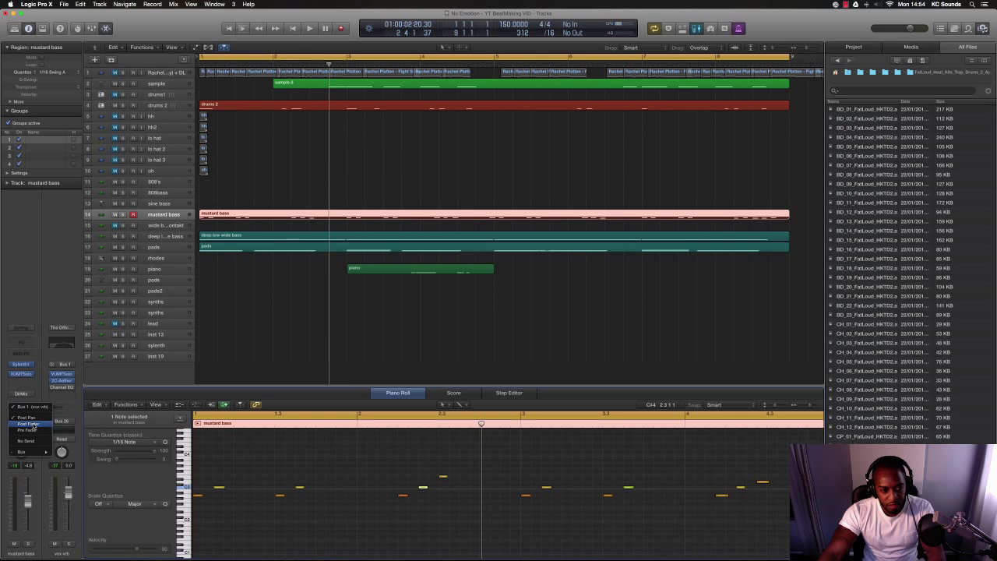
pyautogui.click(31, 424)
pyautogui.press('space')
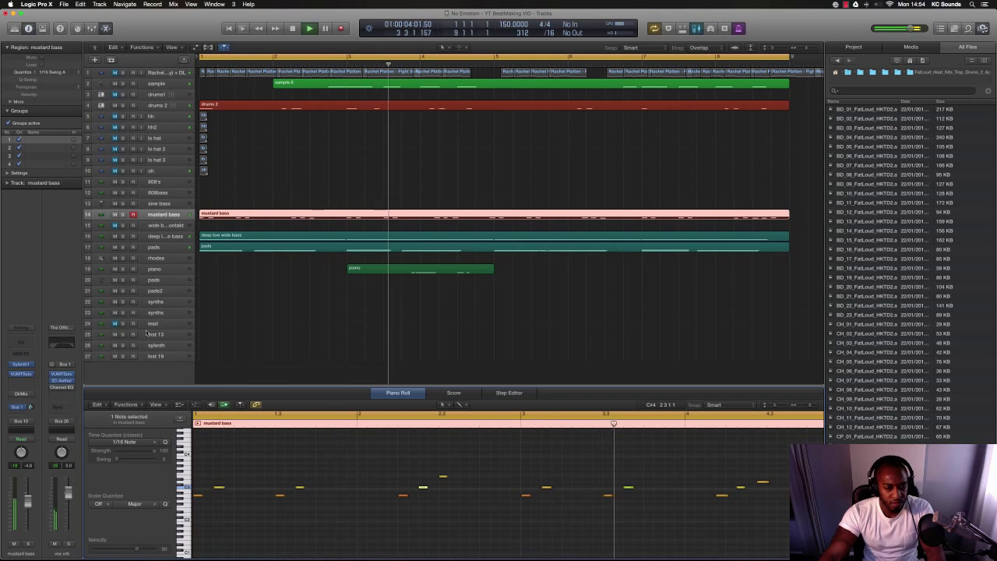
pyautogui.press('space')
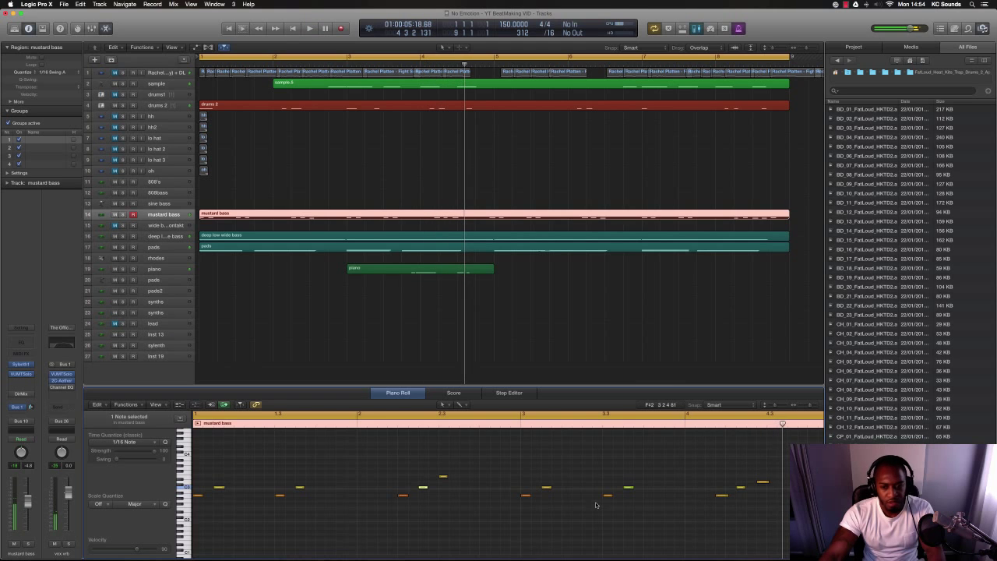
# Shift the twelve mustard bass notes from just before beat 4.2 into early bar 7 about a sixteenth note later, and check playback.
pyautogui.hscroll(6, 580, 459)
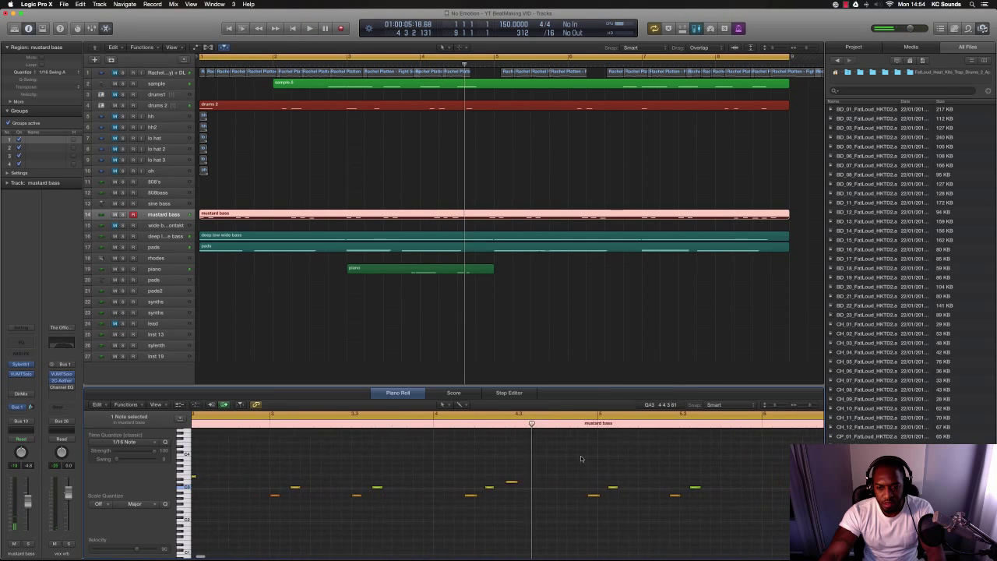
pyautogui.hscroll(1, 581, 458)
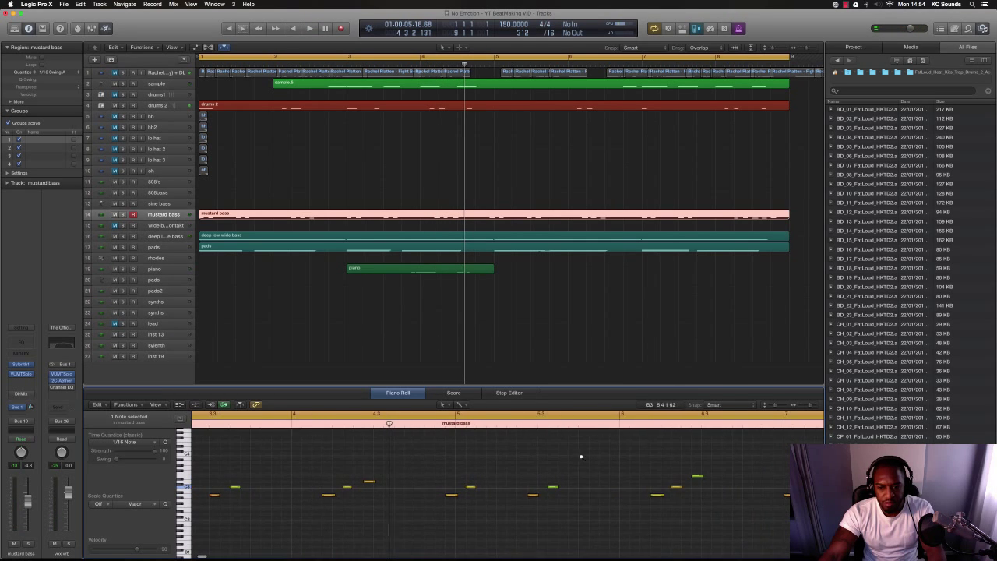
pyautogui.scroll(-2, 581, 458)
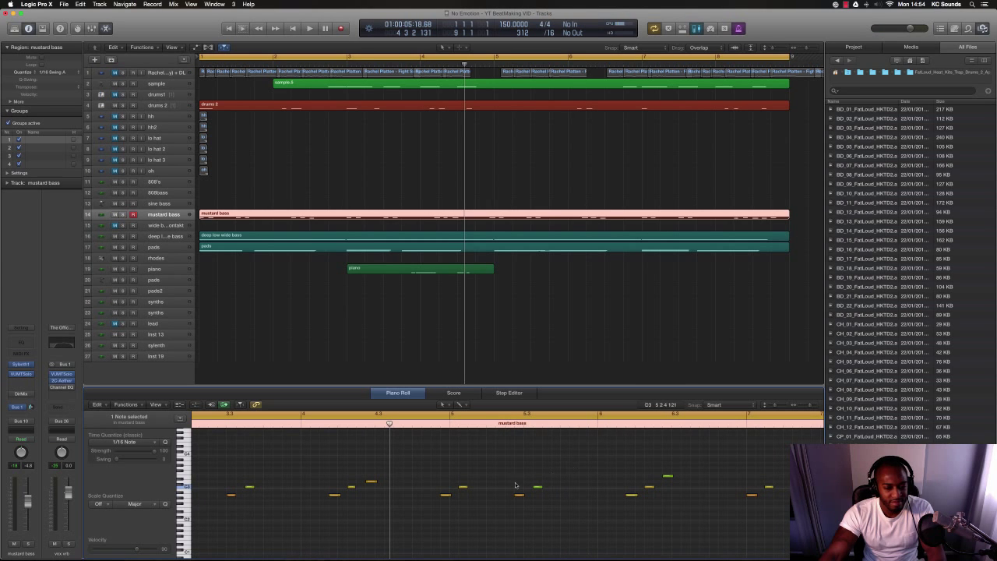
pyautogui.moveTo(318, 452); pyautogui.dragTo(688, 532)
pyautogui.scroll(-2, 686, 531)
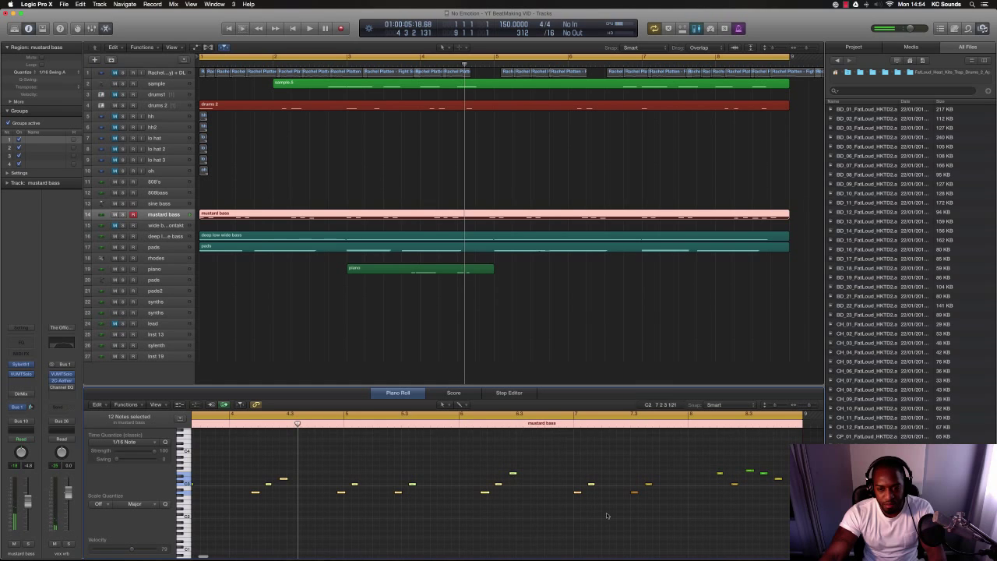
pyautogui.moveTo(255, 493); pyautogui.dragTo(262, 494)
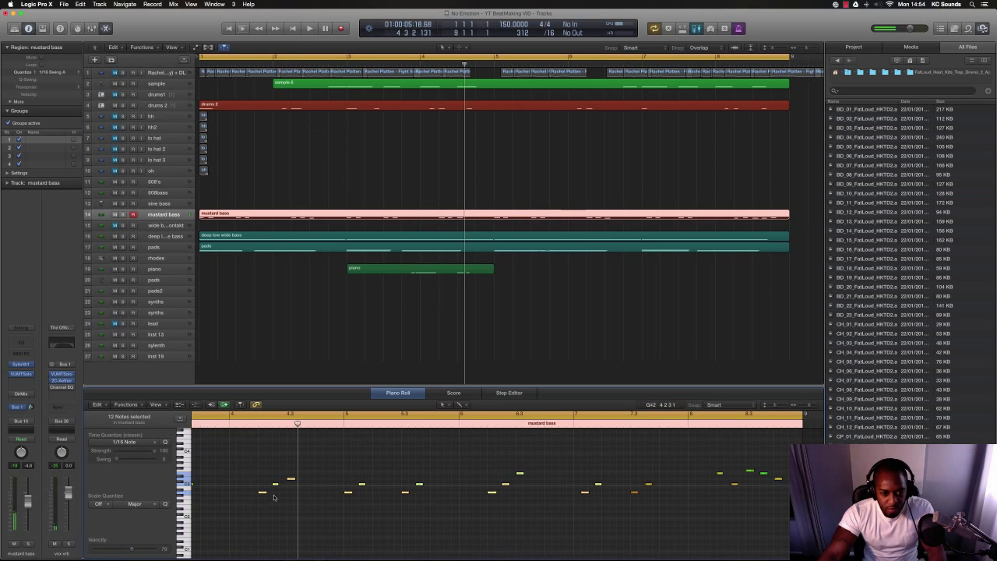
pyautogui.scroll(-4, 273, 497)
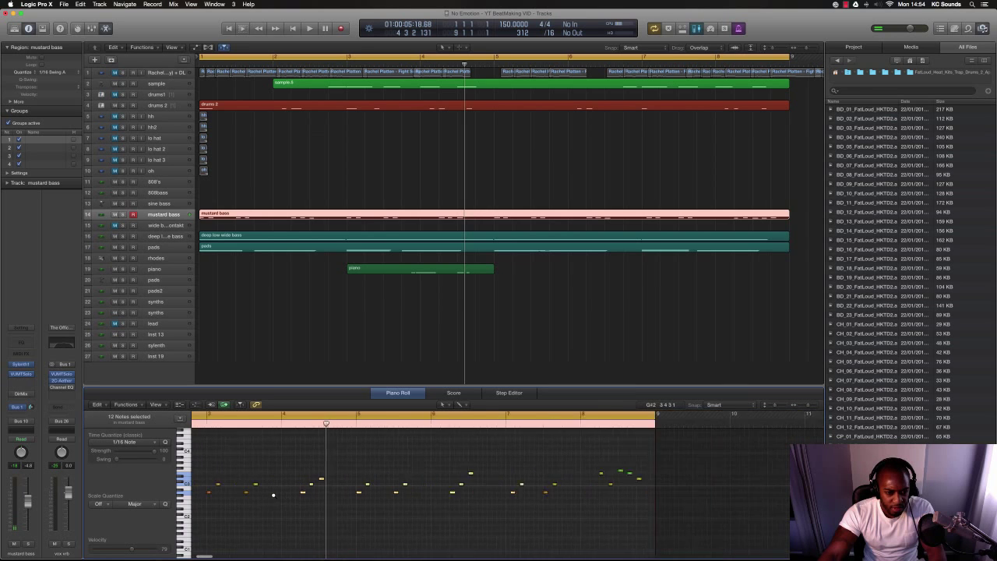
pyautogui.scroll(5, 273, 494)
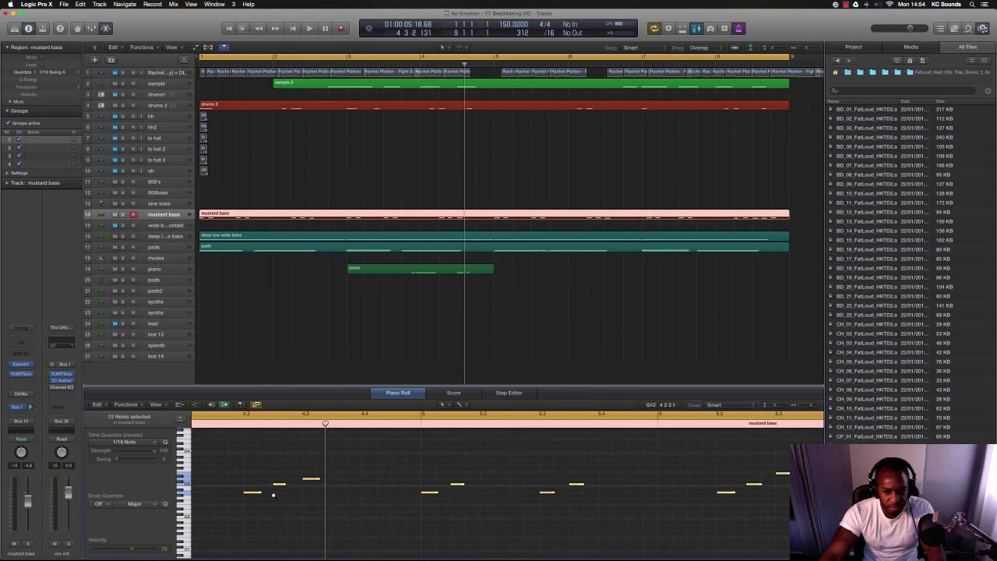
pyautogui.press('space')
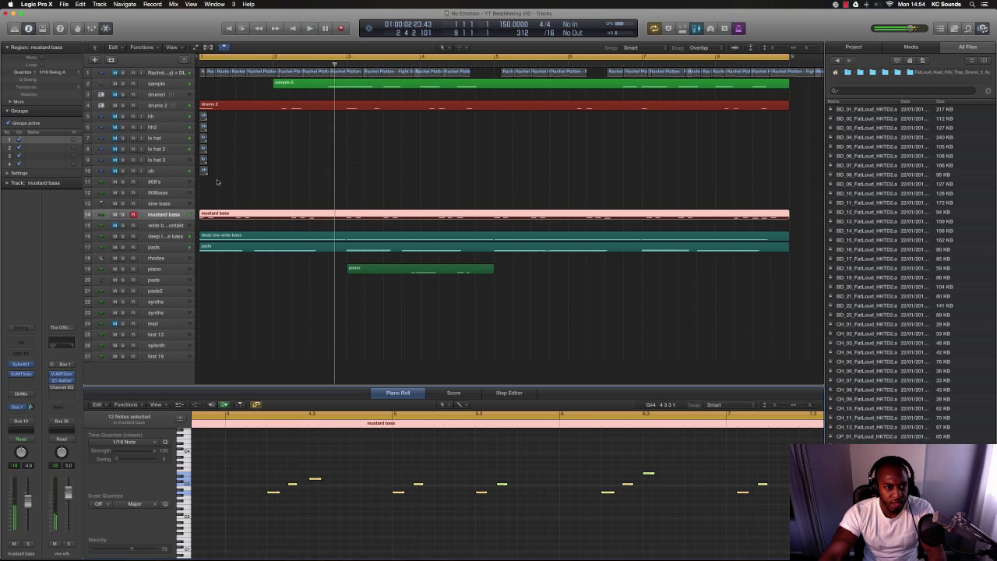
# Stagger the hh2, lo hat, lo hat 2, lo hat 3 and oh regions one after another behind the hh region, unmute the hats, and play them.
pyautogui.moveTo(222, 182); pyautogui.dragTo(212, 130)
pyautogui.scroll(5, 235, 172)
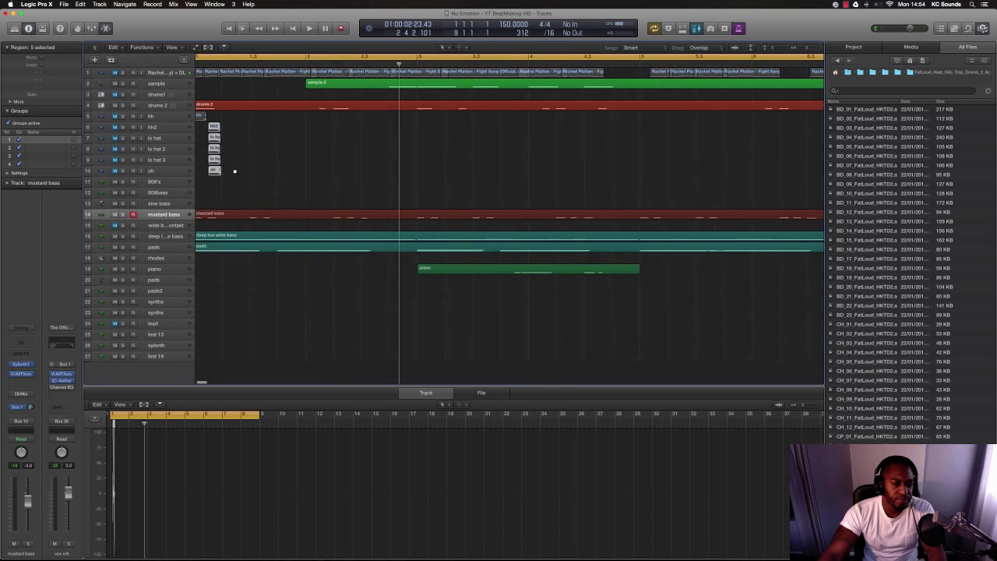
pyautogui.hscroll(-2, 235, 173)
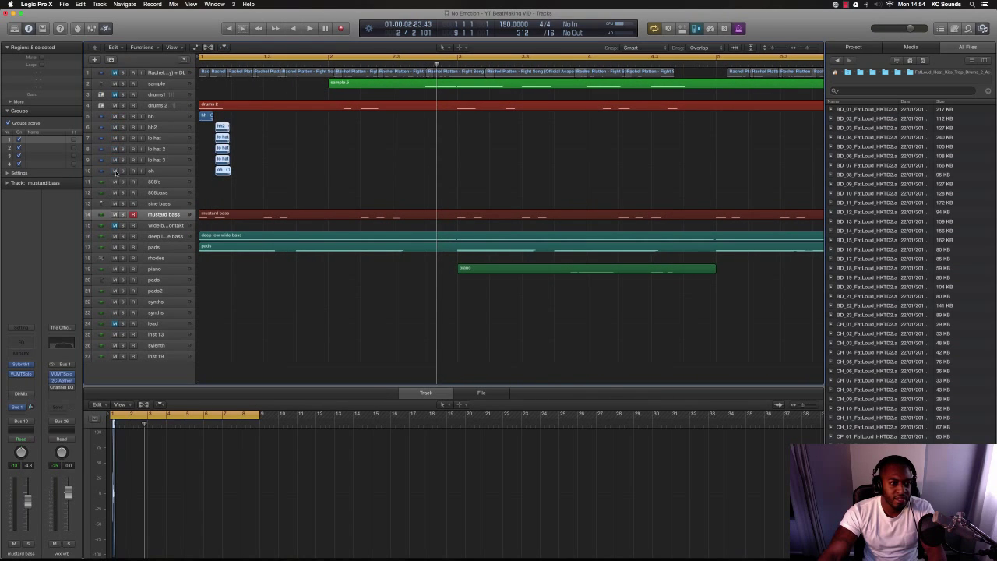
pyautogui.moveTo(226, 148); pyautogui.dragTo(254, 151)
pyautogui.moveTo(286, 187)
pyautogui.mouseDown()
pyautogui.moveTo(261, 163)
pyautogui.moveTo(275, 178)
pyautogui.moveTo(289, 172)
pyautogui.mouseUp()
pyautogui.press('space')
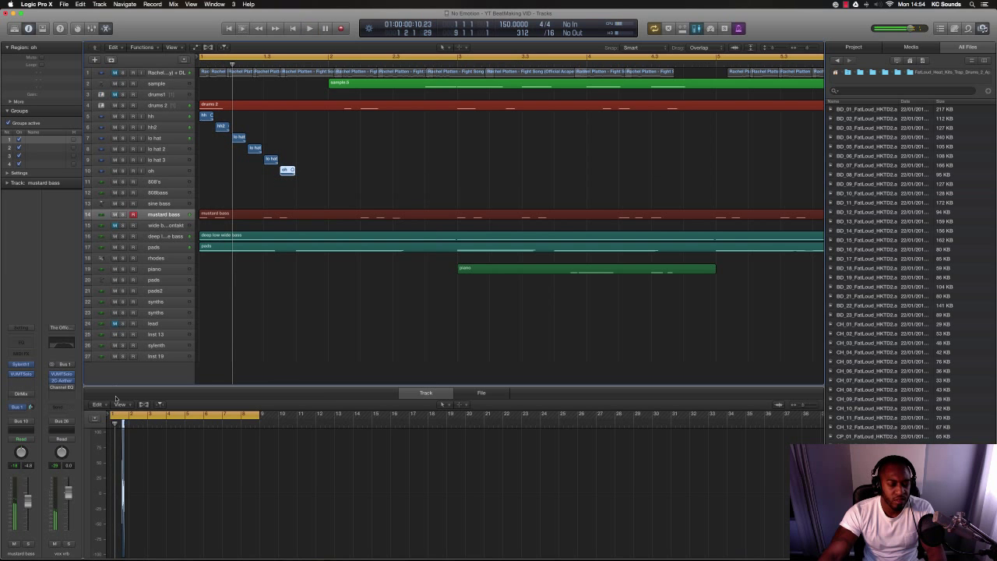
# Set the six hat channel faders, hh through oh, together to -11.8 dB in the mixer, then check the level in playback.
pyautogui.press('x')
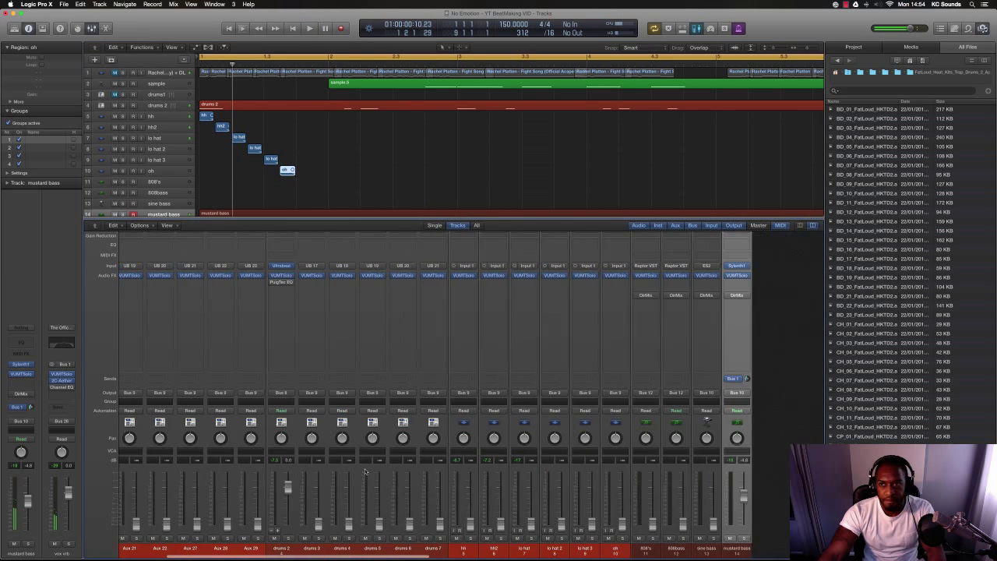
pyautogui.moveTo(577, 550); pyautogui.dragTo(434, 527)
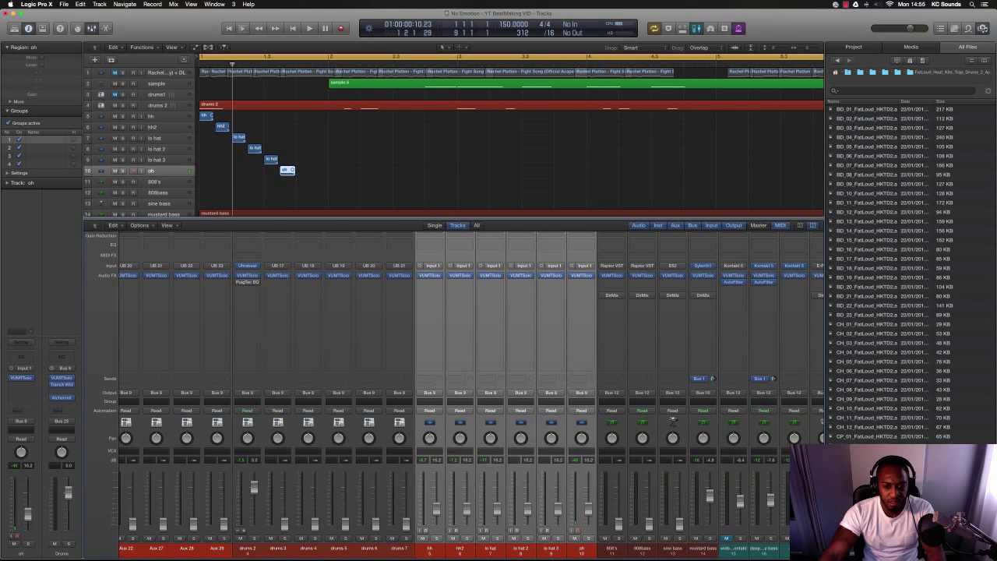
pyautogui.click(463, 551)
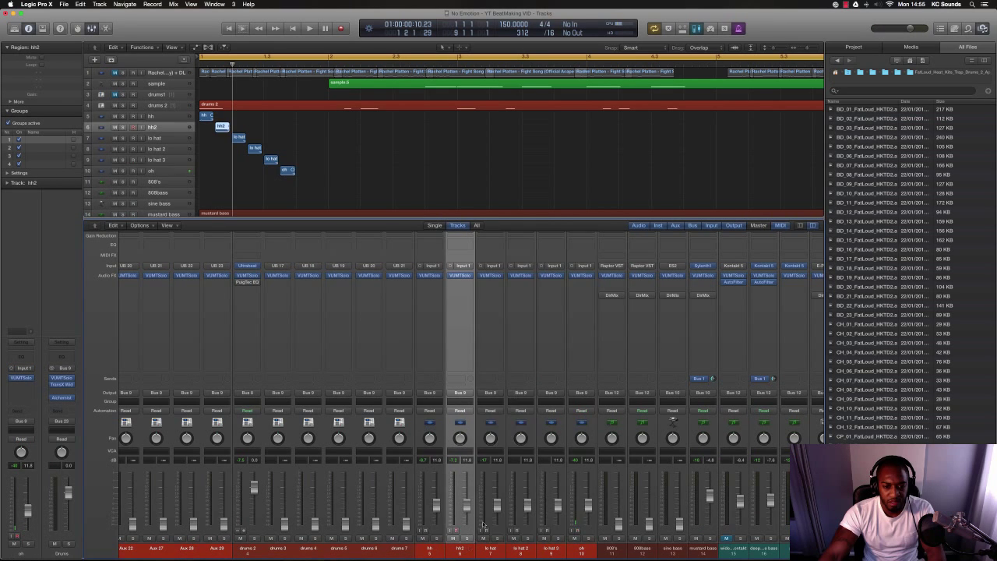
pyautogui.press('space')
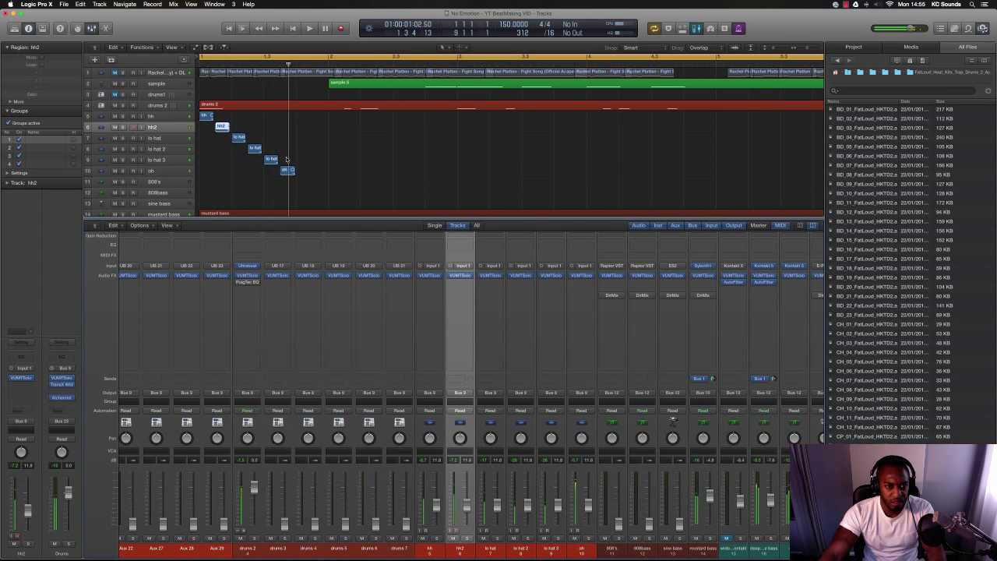
# Copy the staggered six-region hat run to beat 4 of bar 1, and again to beat 4 of bar 2, listening to the result.
pyautogui.moveTo(208, 117); pyautogui.dragTo(304, 117)
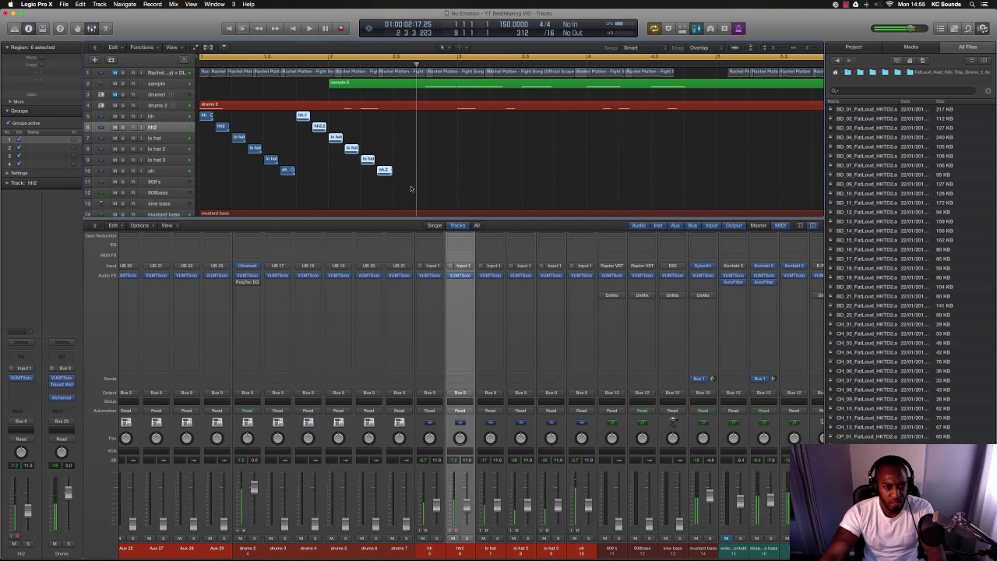
pyautogui.moveTo(408, 186); pyautogui.dragTo(432, 117)
pyautogui.press('space')
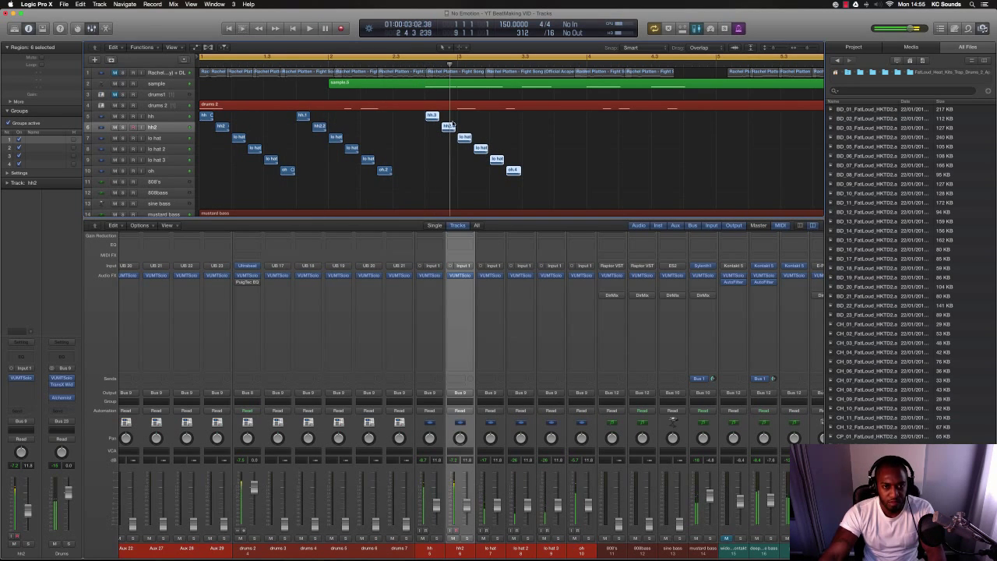
# Move the third hat run one beat earlier, delete its hh region, and play it back.
pyautogui.moveTo(433, 117); pyautogui.dragTo(395, 117)
pyautogui.press('Delete')
pyautogui.press('space')
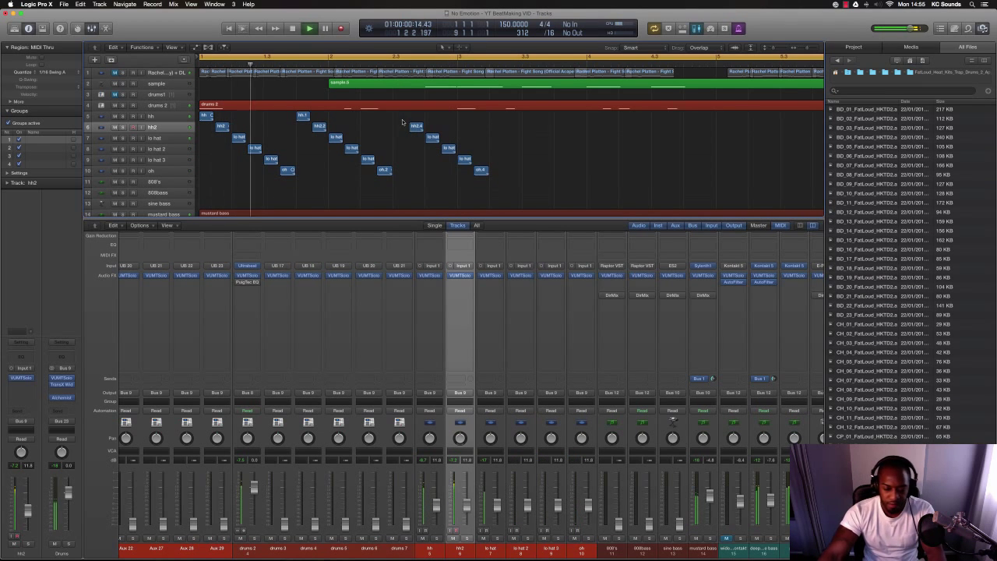
# Recolor all 17 hat regions bright red.
pyautogui.moveTo(525, 178); pyautogui.dragTo(200, 111)
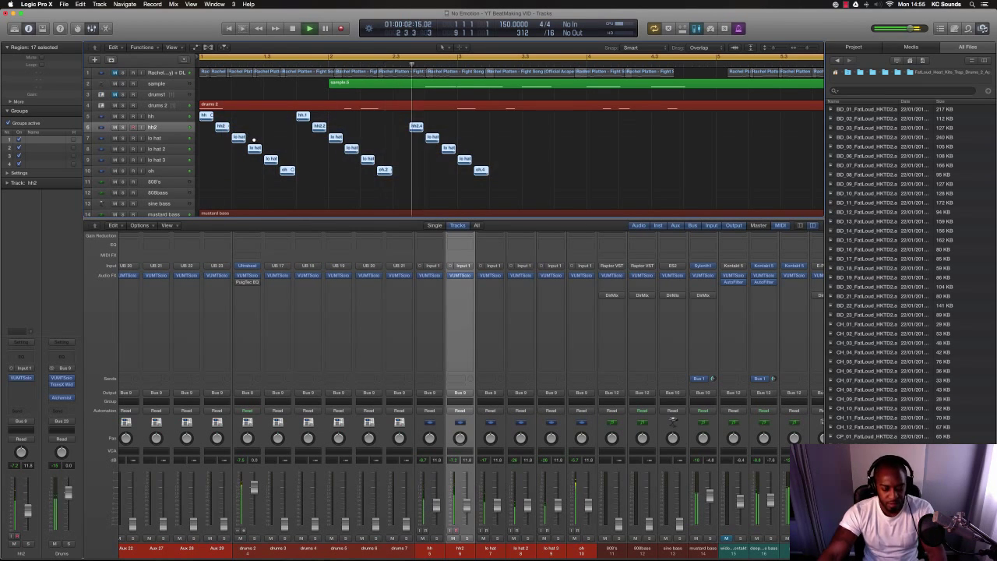
pyautogui.hotkey('alt', 'c')
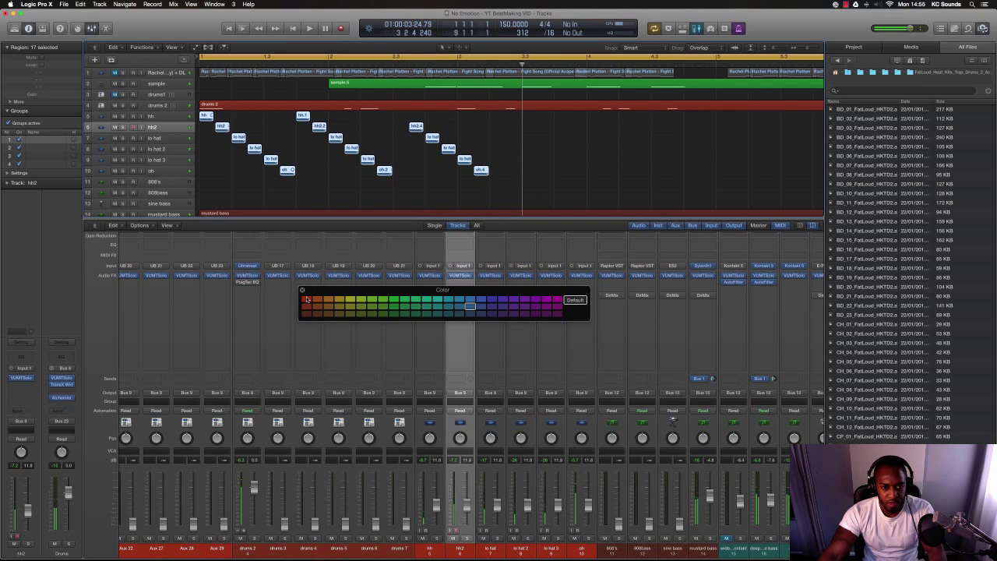
pyautogui.moveTo(492, 176); pyautogui.dragTo(210, 115)
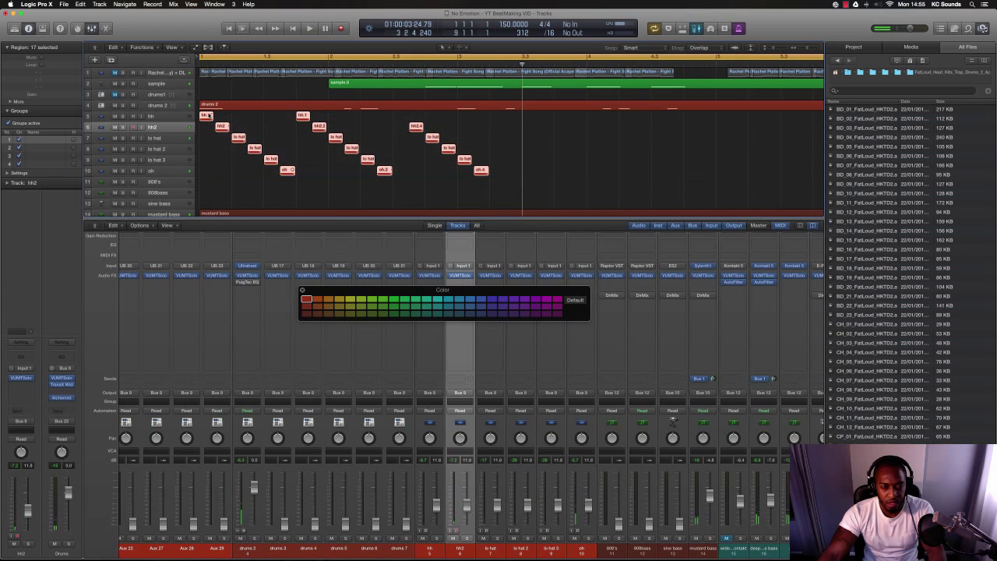
# Try copying all 17 red hat regions to bar 5, listen, and undo the copy.
pyautogui.press('super+Left')
pyautogui.press('super+Left')
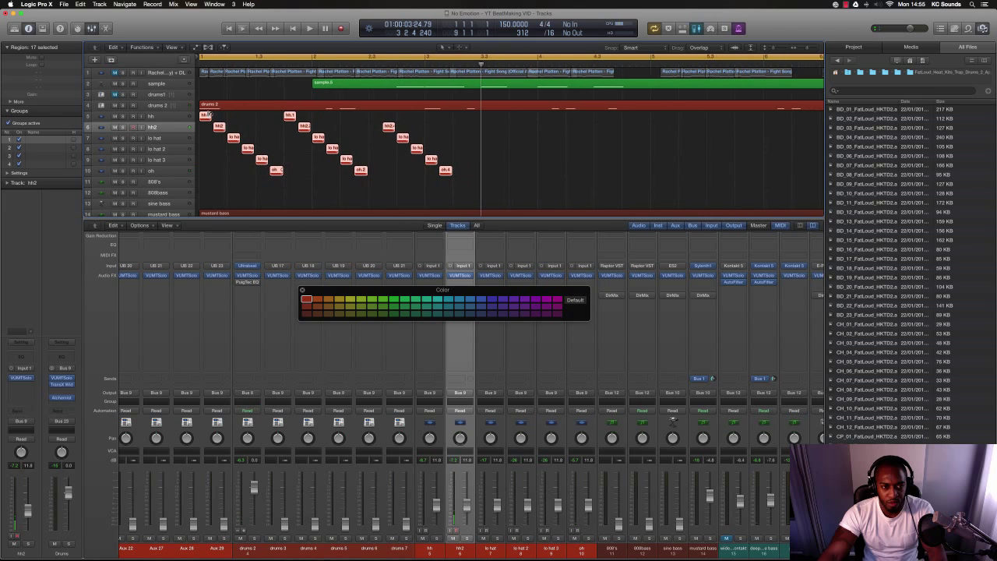
pyautogui.moveTo(205, 115); pyautogui.dragTo(659, 116)
pyautogui.press('space')
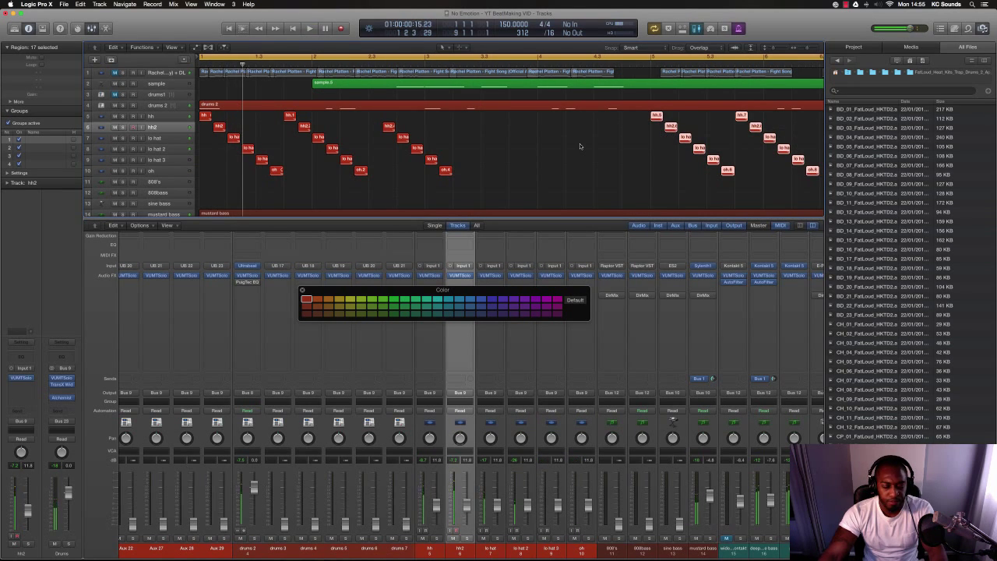
pyautogui.press('super+z')
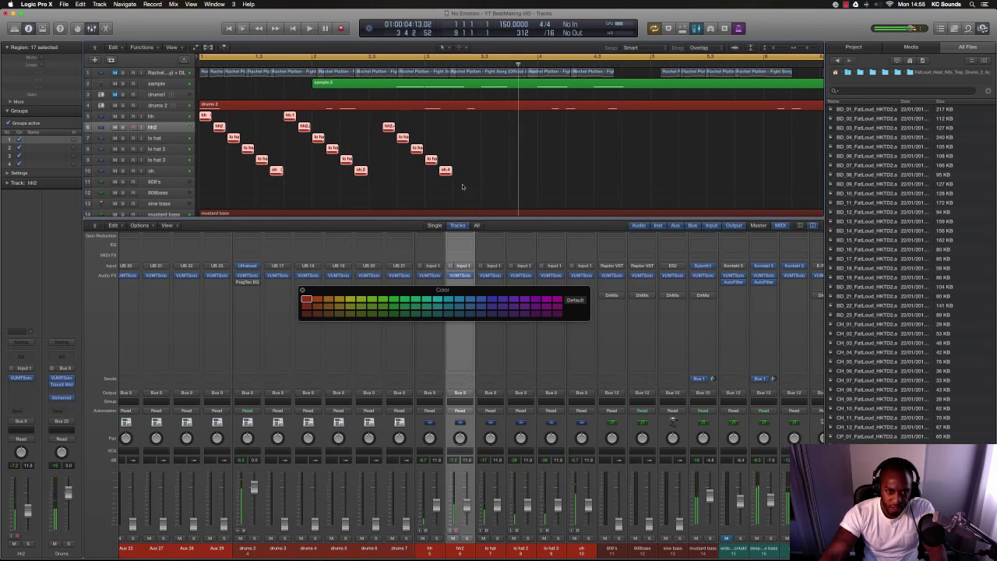
# Copy the first two complete hat runs to beat 2 of bar 3 and check them in playback.
pyautogui.moveTo(462, 184); pyautogui.dragTo(417, 150)
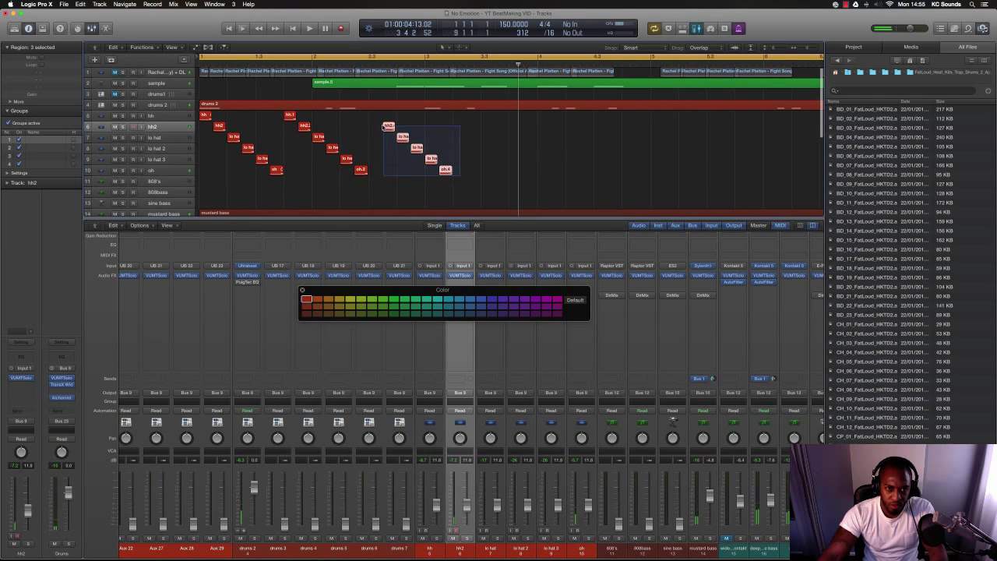
pyautogui.moveTo(297, 115); pyautogui.dragTo(294, 105)
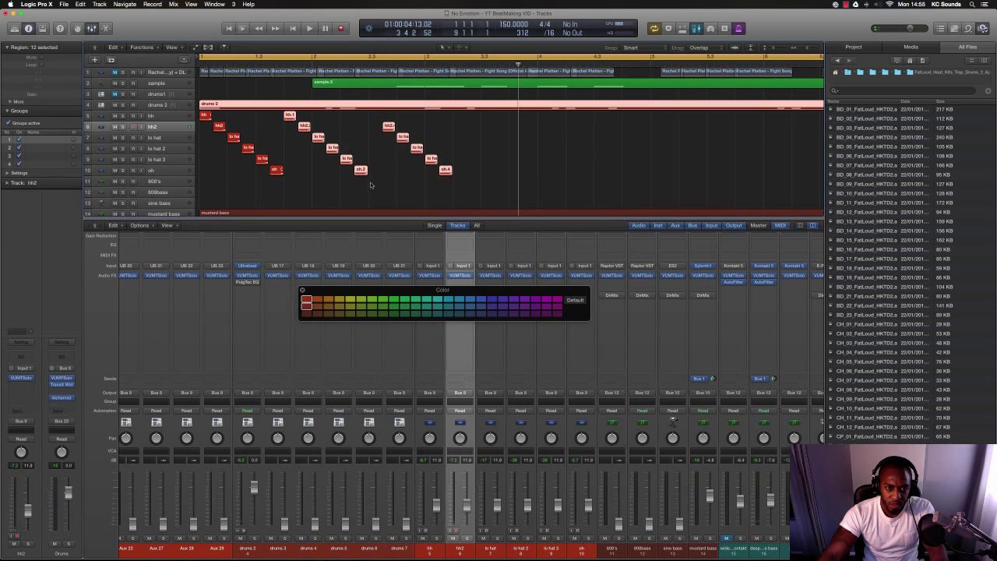
pyautogui.moveTo(371, 186); pyautogui.dragTo(460, 116)
pyautogui.press('space')
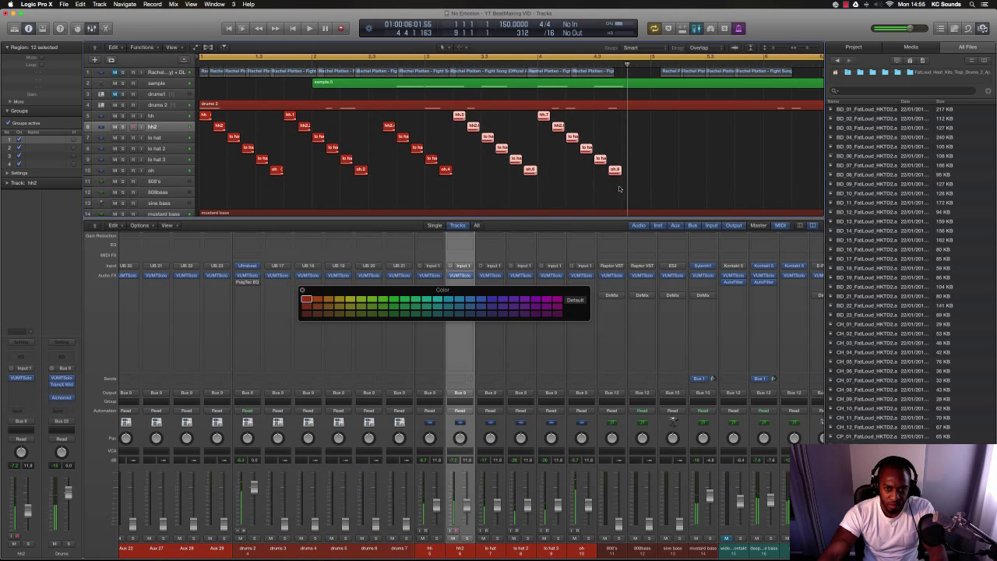
# Copy the last lo hat 3 and oh regions one beat later, then repeat the whole four-bar hat pattern from bar 5.
pyautogui.moveTo(619, 189); pyautogui.dragTo(641, 182)
pyautogui.press('space')
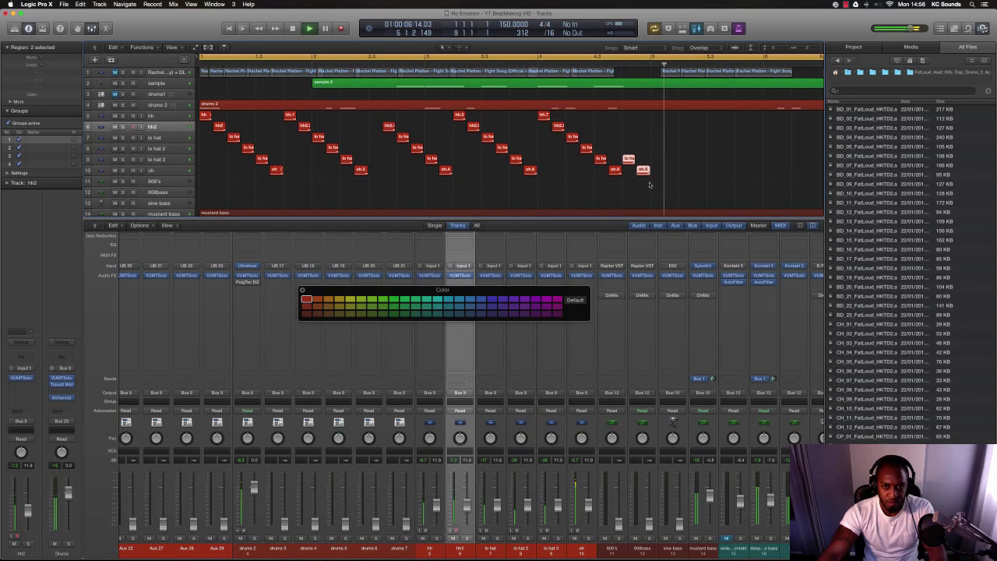
pyautogui.press('space')
pyautogui.moveTo(649, 182); pyautogui.dragTo(657, 122)
pyautogui.scroll(-5, 641, 135)
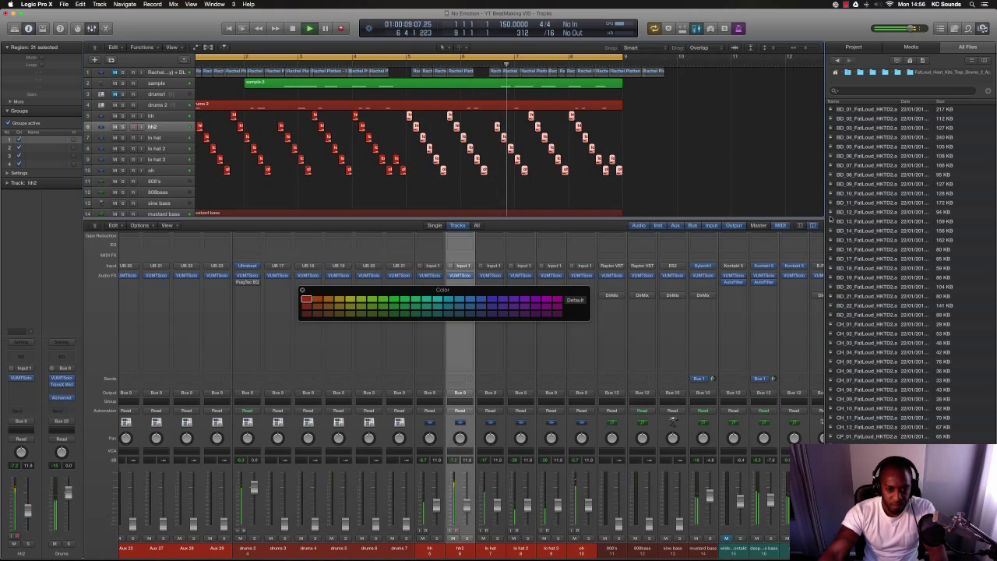
# Open the mustard bass region in the Piano Roll and move the two notes at the start of bar 7 a sixteenth earlier.
pyautogui.scroll(-8, 522, 163)
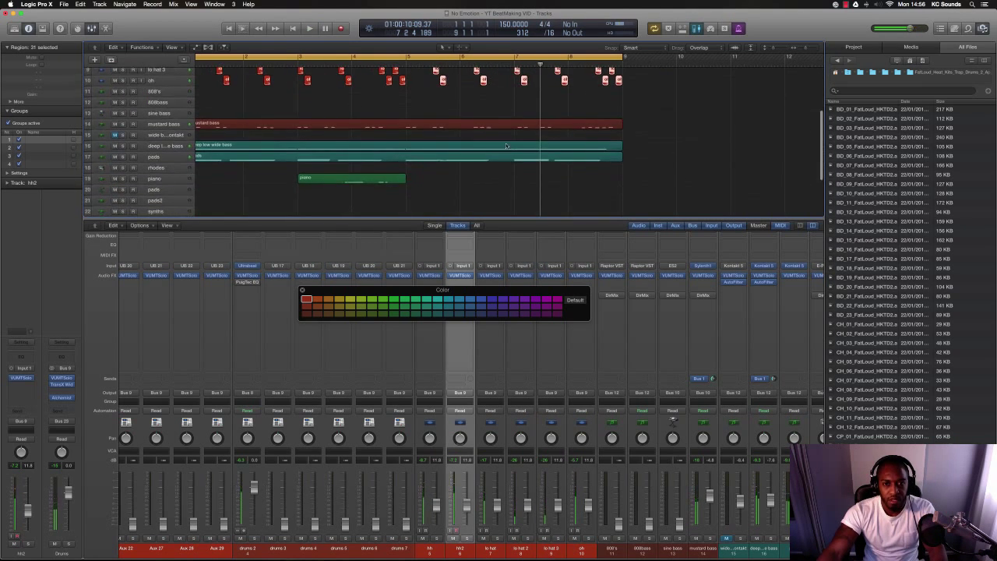
pyautogui.scroll(1, 525, 115)
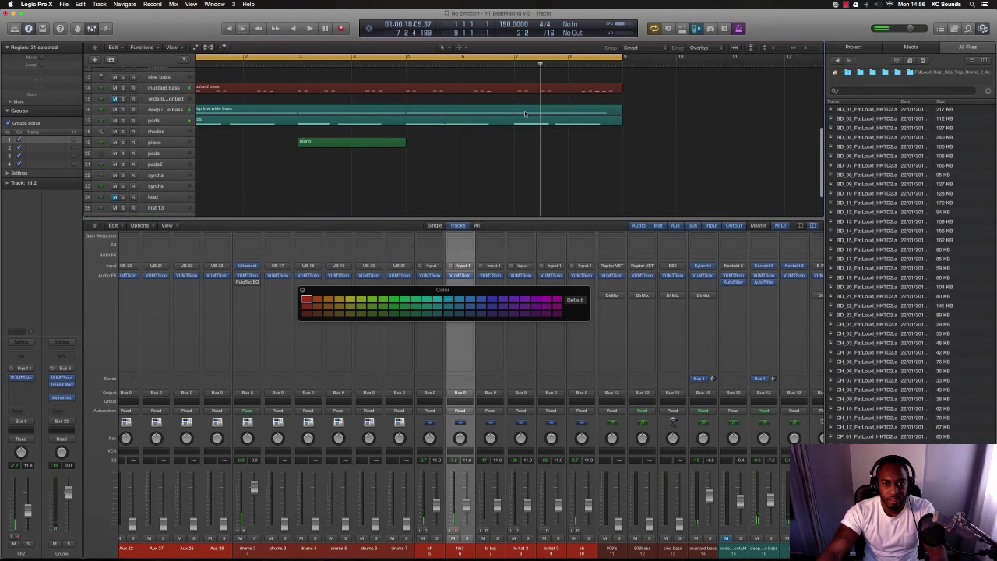
pyautogui.click(525, 94)
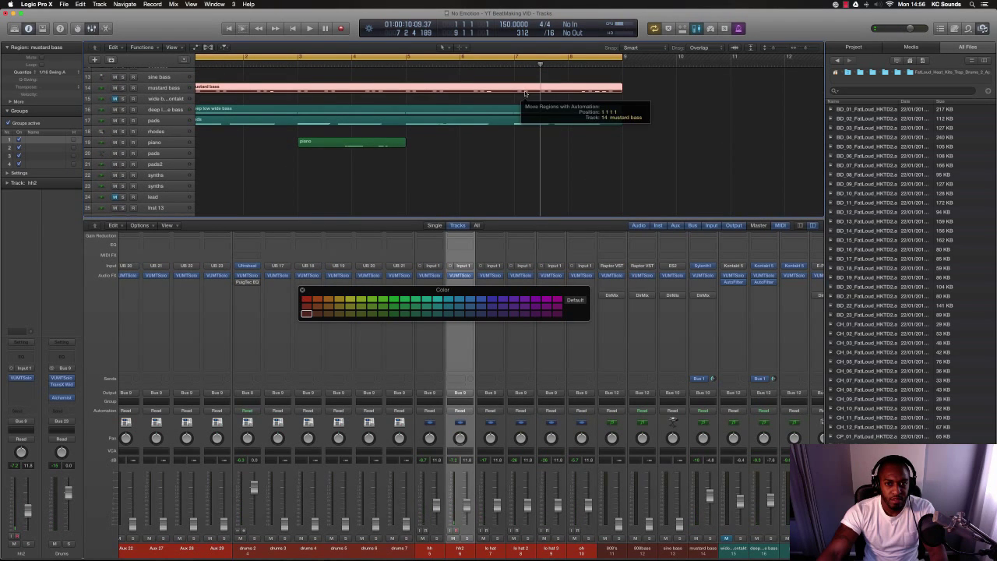
pyautogui.doubleClick(524, 93)
pyautogui.press('super+Left')
pyautogui.press('super+Left')
pyautogui.press('super+Left')
pyautogui.press('super+Left')
pyautogui.hscroll(4, 661, 447)
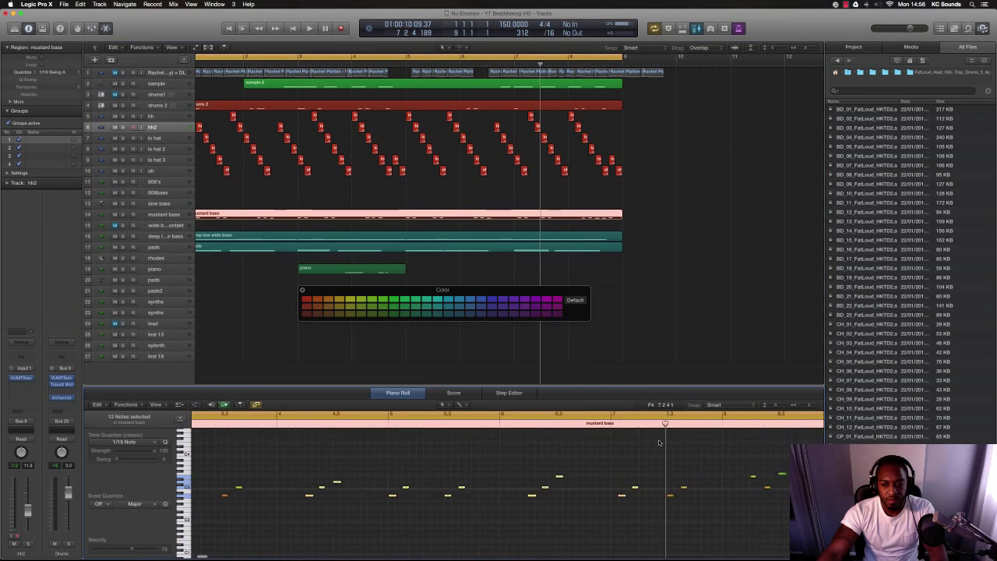
pyautogui.press('super+Right')
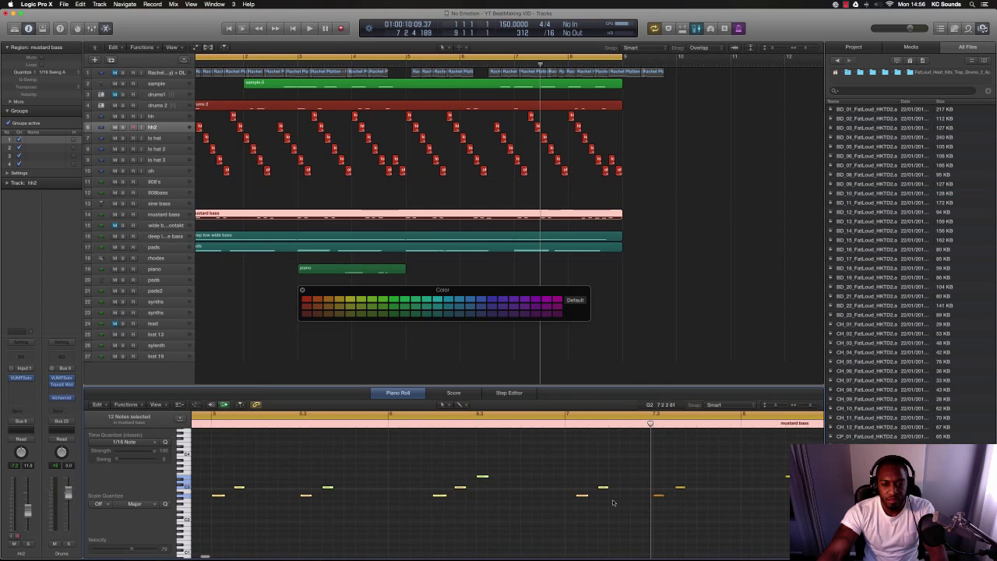
pyautogui.moveTo(569, 483); pyautogui.dragTo(570, 497)
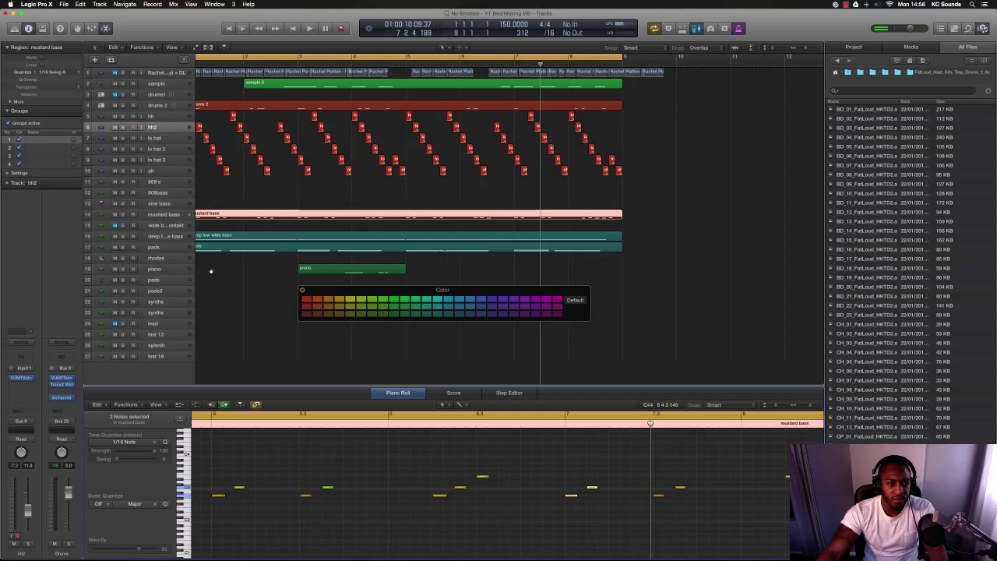
# Close the Color palette and stop playback.
pyautogui.scroll(3, 211, 272)
pyautogui.scroll(-5, 214, 271)
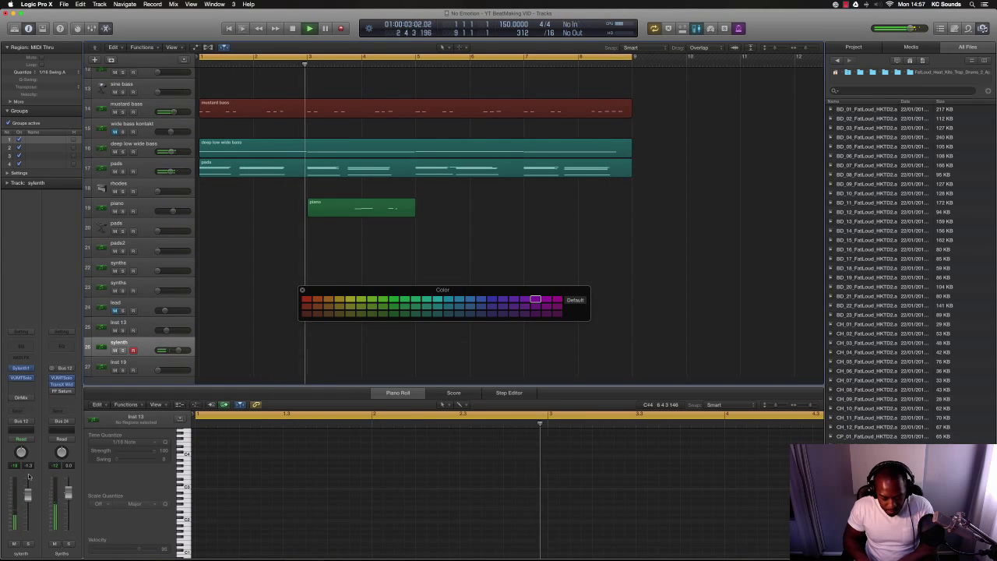
pyautogui.click(302, 290)
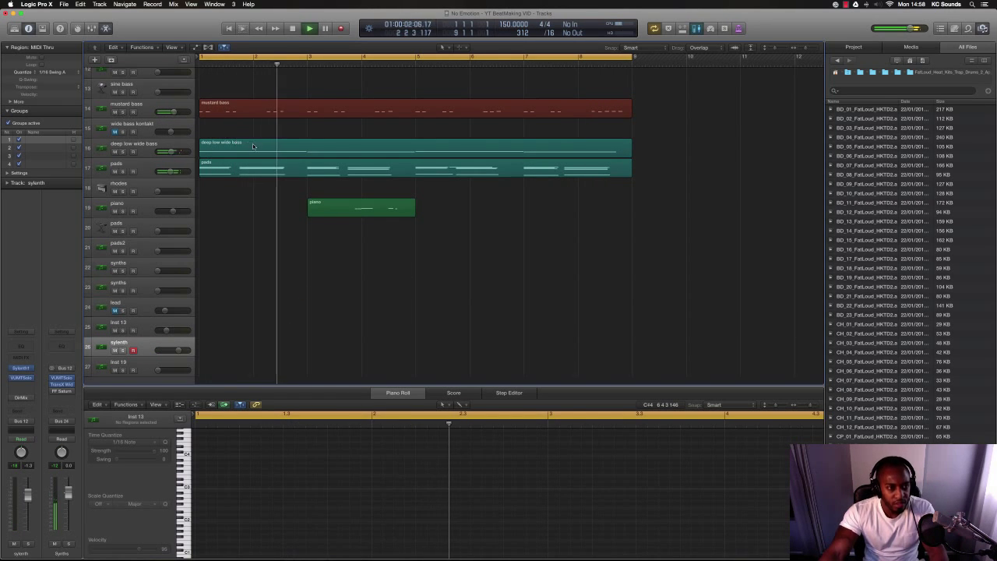
pyautogui.press('space')
# Duplicate the sample track, mute the original, and record an eight-bar sample part on the duplicate.
pyautogui.press('super+Up')
pyautogui.press('super+Up')
pyautogui.scroll(4, 254, 158)
pyautogui.press('super+Up')
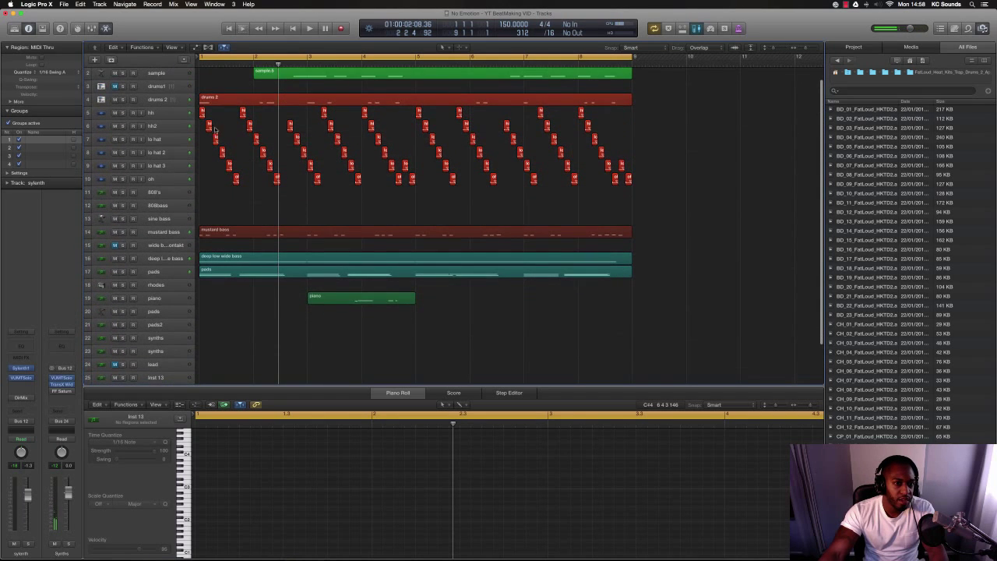
pyautogui.click(164, 74)
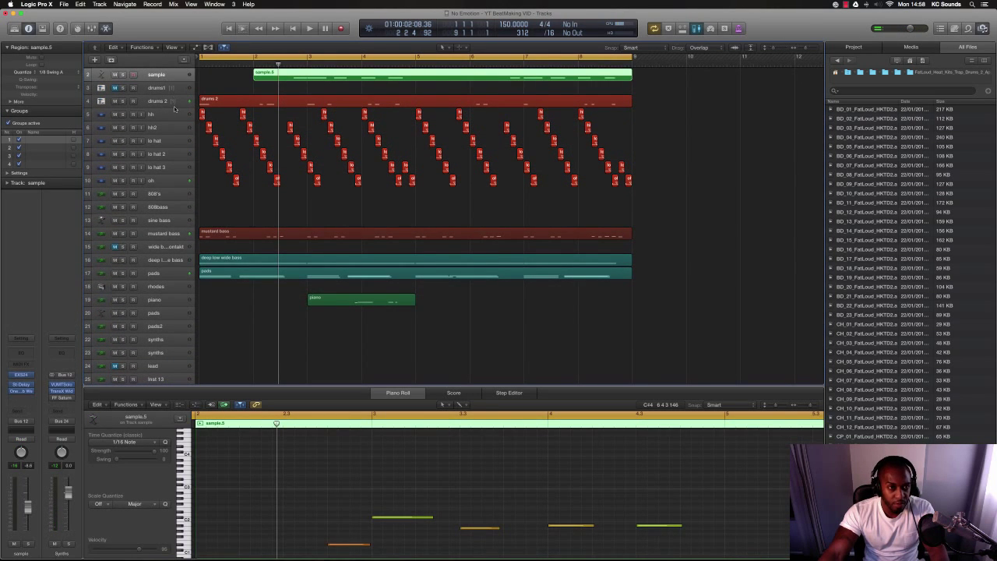
pyautogui.press('super+d')
pyautogui.click(115, 75)
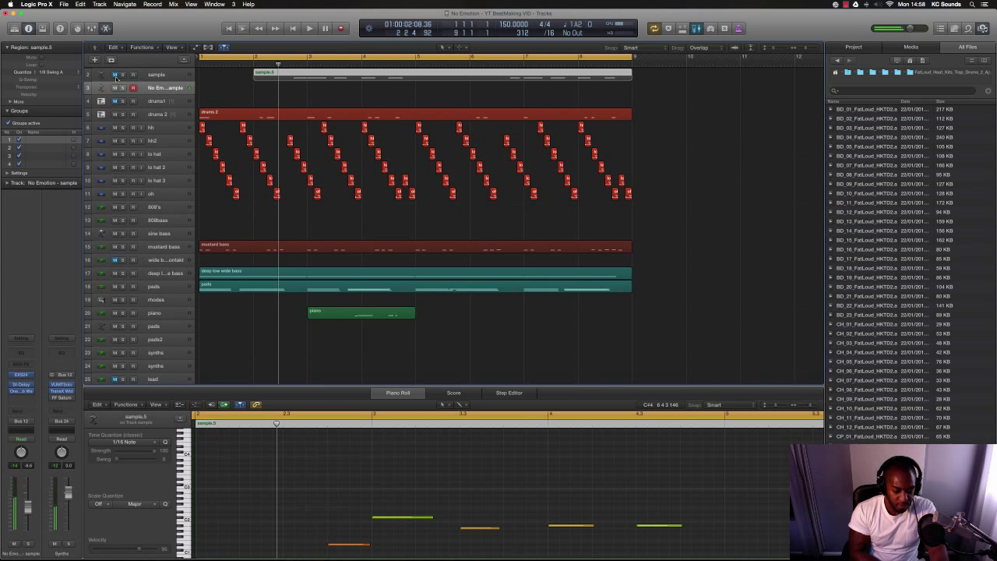
pyautogui.press('space')
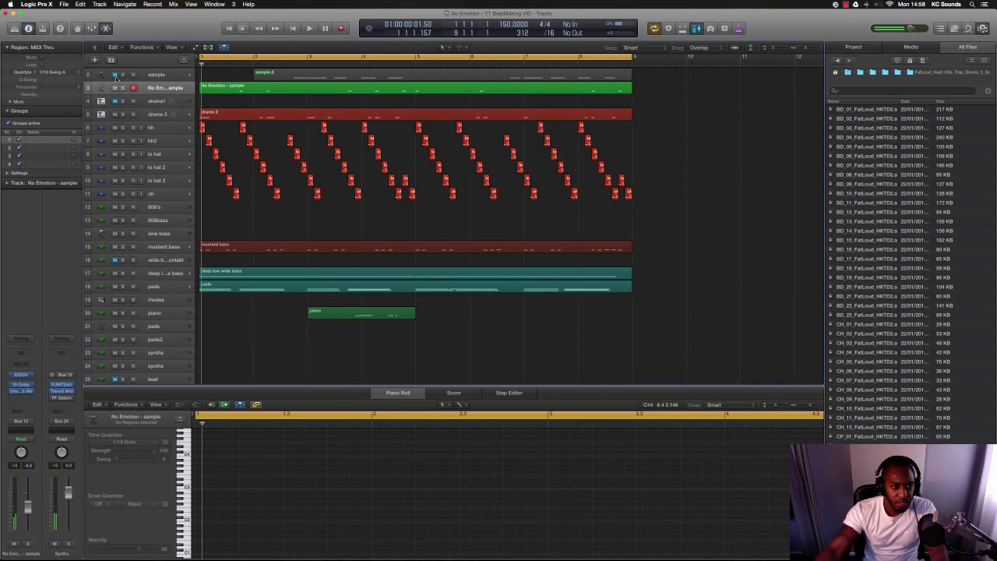
# Unmute the sample track, move the recorded note after bar 6 to position 6 1 3, and mute the No Emotion - sample track.
pyautogui.click(113, 77)
pyautogui.press('space')
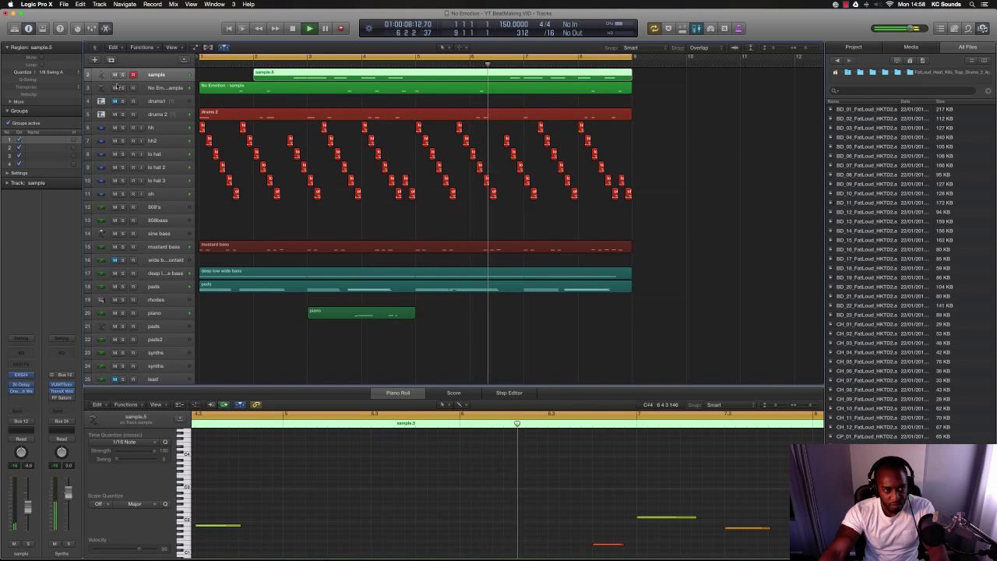
pyautogui.click(460, 86)
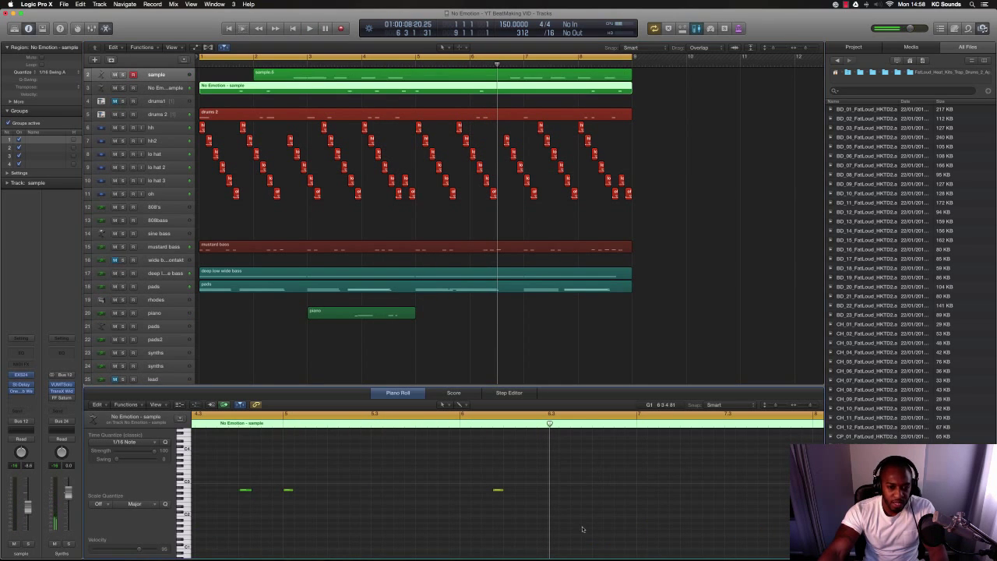
pyautogui.moveTo(499, 491); pyautogui.dragTo(488, 491)
pyautogui.click(116, 88)
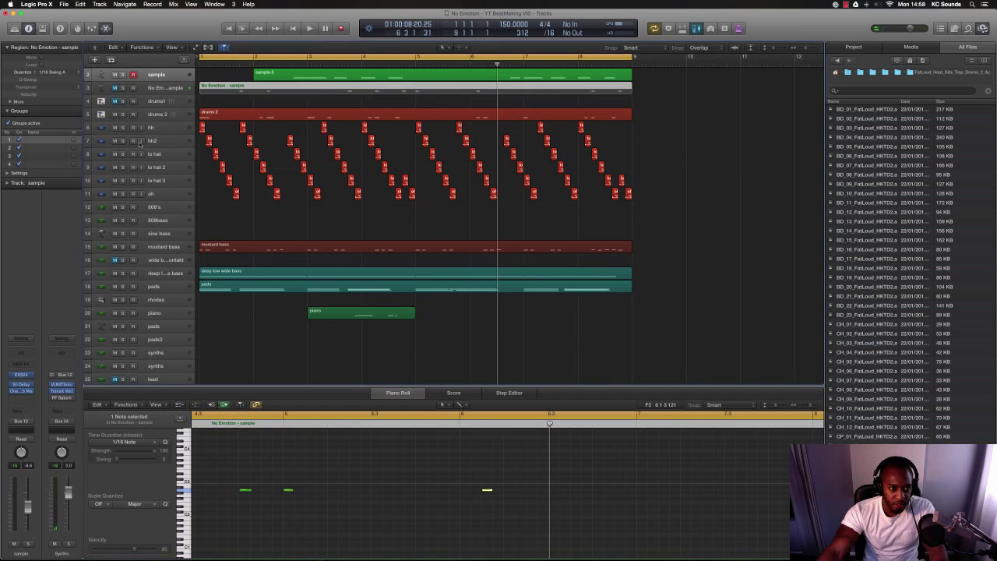
# Select all the regions in the eight-bar arrangement and play the loop from the start.
pyautogui.scroll(-2, 389, 218)
pyautogui.hscroll(-5, 392, 89)
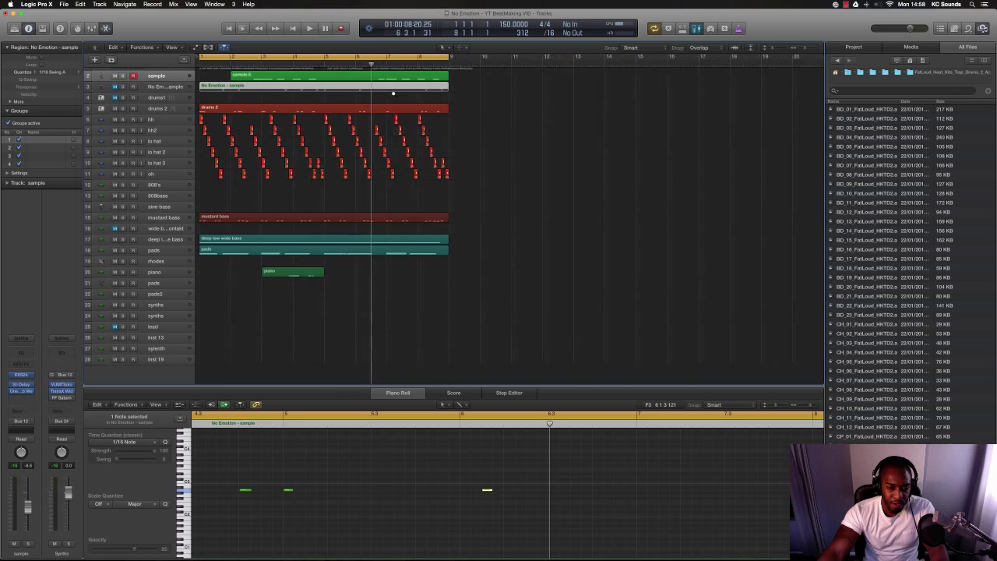
pyautogui.moveTo(525, 297); pyautogui.dragTo(206, 75)
pyautogui.scroll(-2, 519, 224)
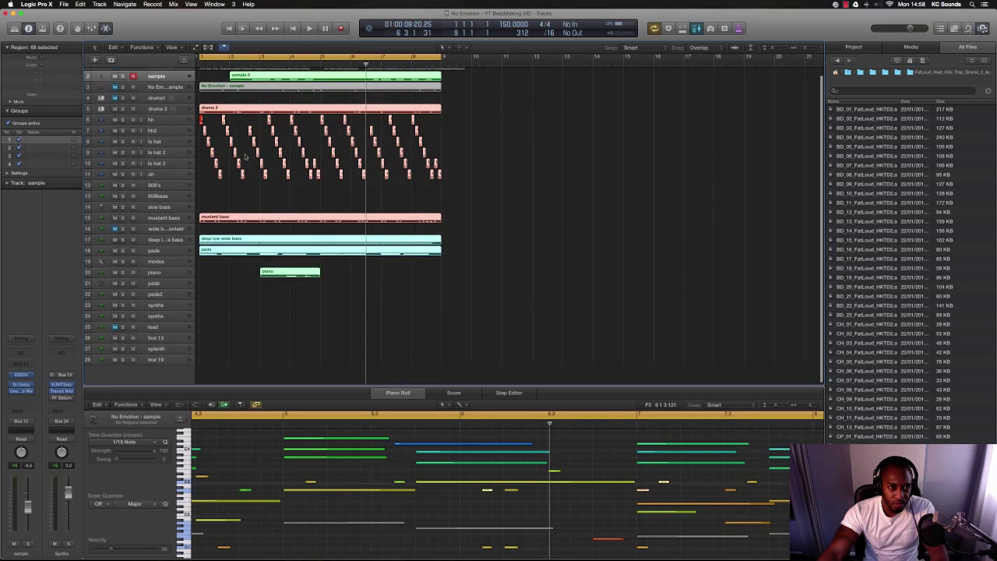
pyautogui.moveTo(525, 232); pyautogui.dragTo(206, 75)
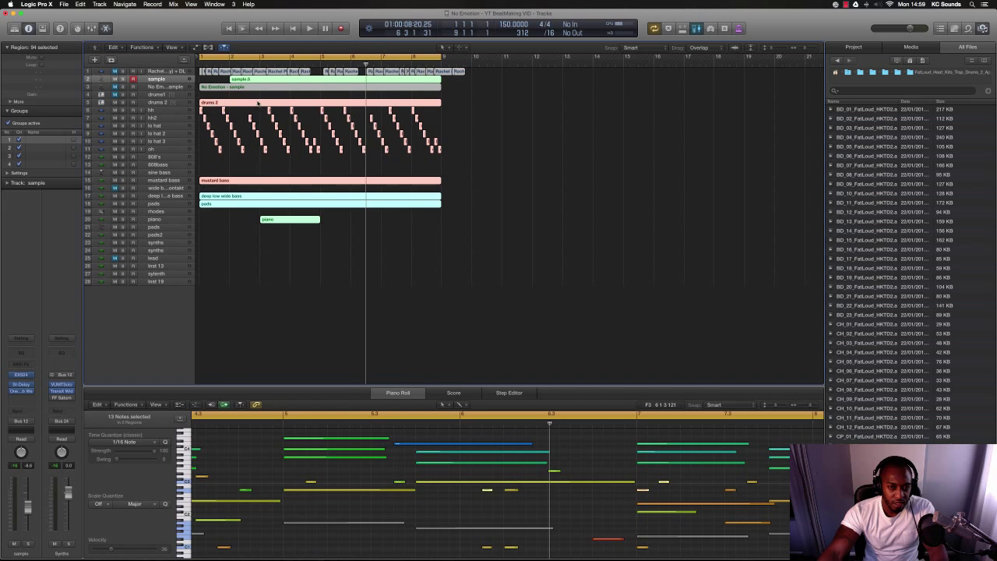
pyautogui.moveTo(209, 104)
pyautogui.mouseDown()
pyautogui.moveTo(451, 103)
pyautogui.moveTo(206, 105)
pyautogui.mouseUp()
pyautogui.scroll(2, 369, 227)
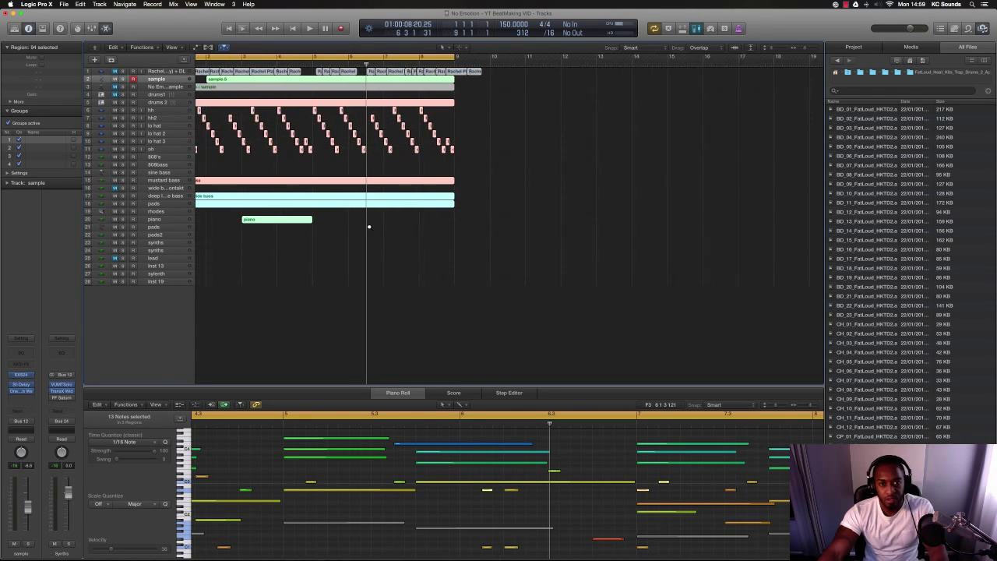
pyautogui.scroll(1, 369, 226)
pyautogui.scroll(2, 368, 249)
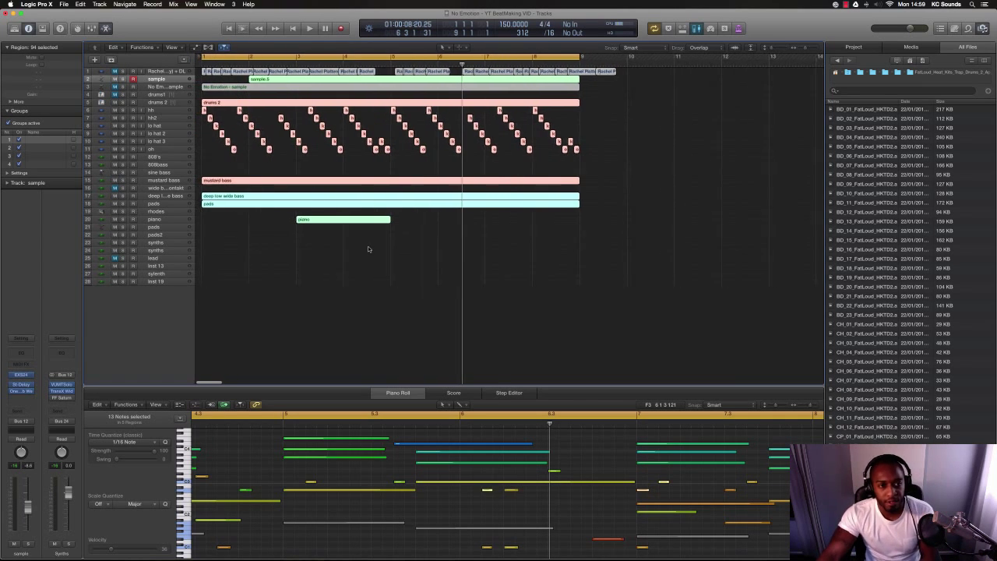
pyautogui.hscroll(1, 369, 251)
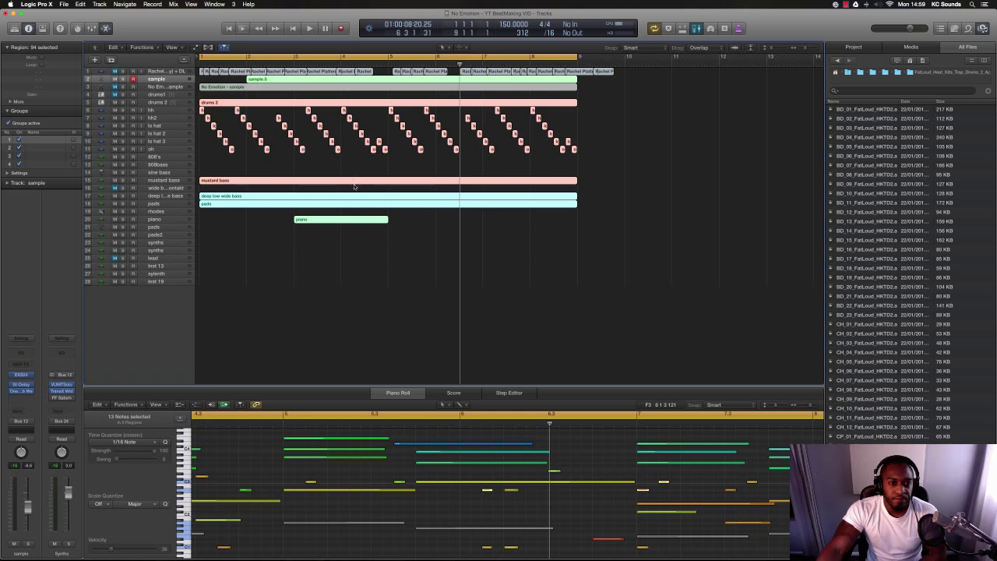
pyautogui.scroll(3, 355, 210)
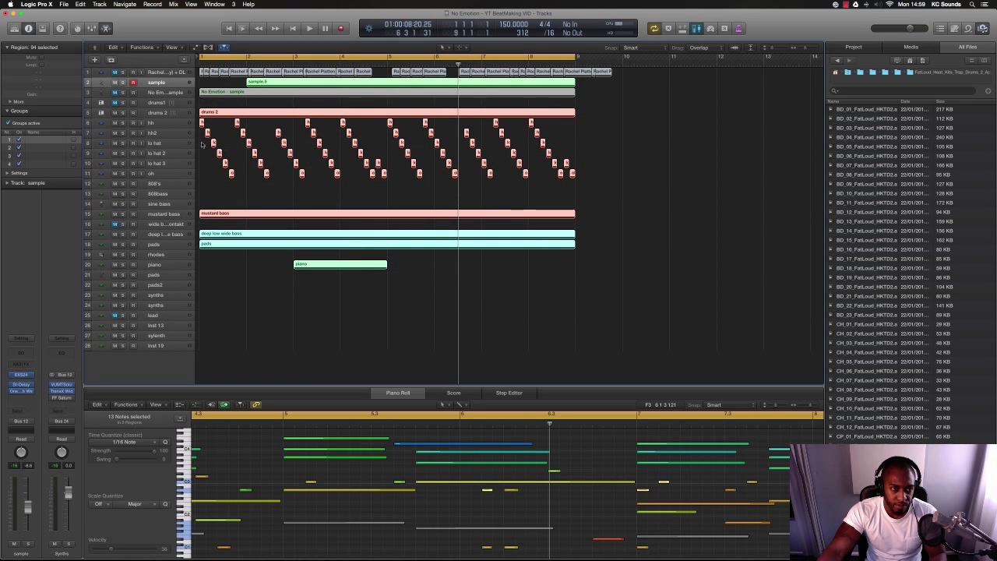
pyautogui.press('space')
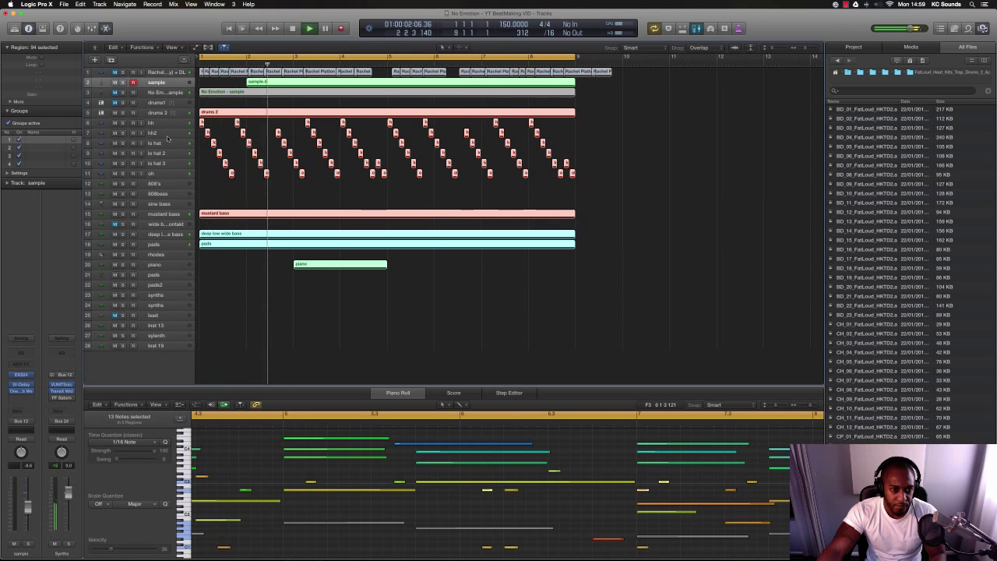
pyautogui.press('space')
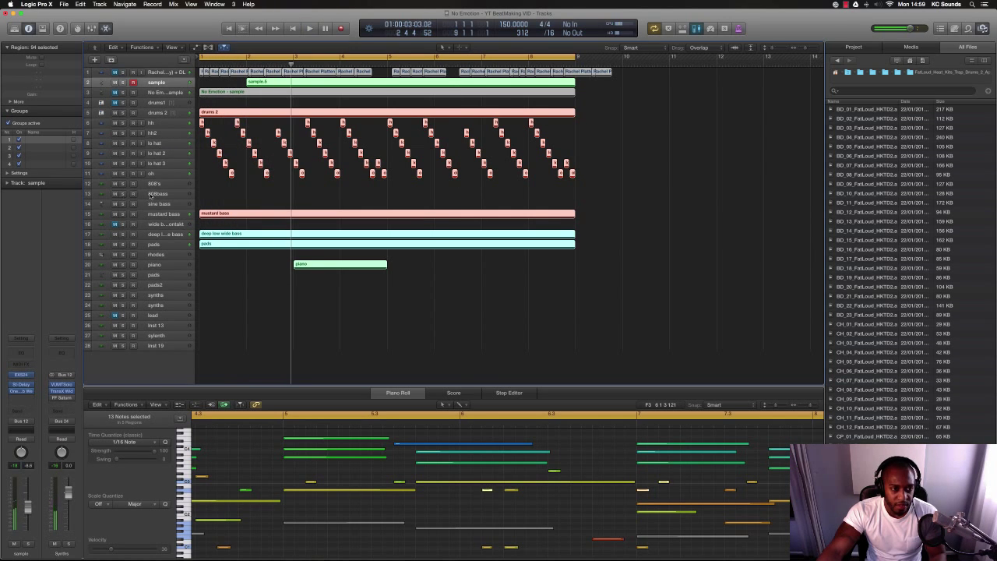
# Audition the 808bass and 808's tracks, test the 808's sound against the loop, and set the 808's track's volume to -3.7 dB.
pyautogui.click(155, 193)
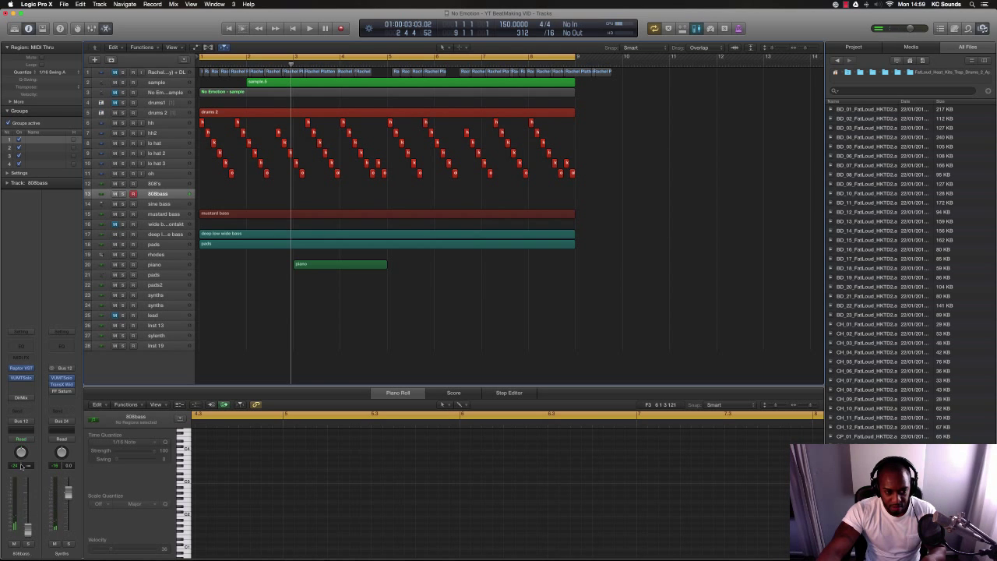
pyautogui.click(159, 184)
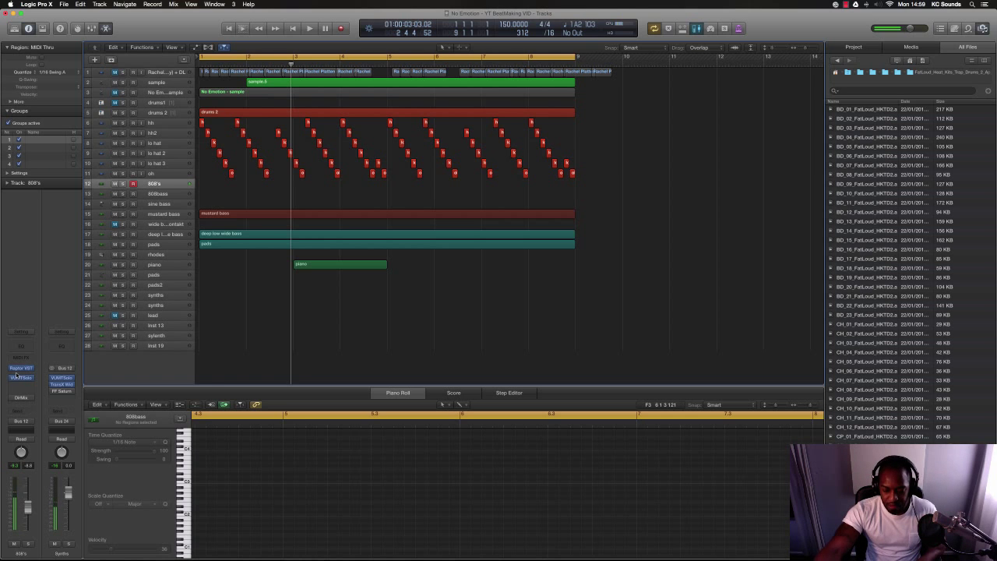
pyautogui.press('space')
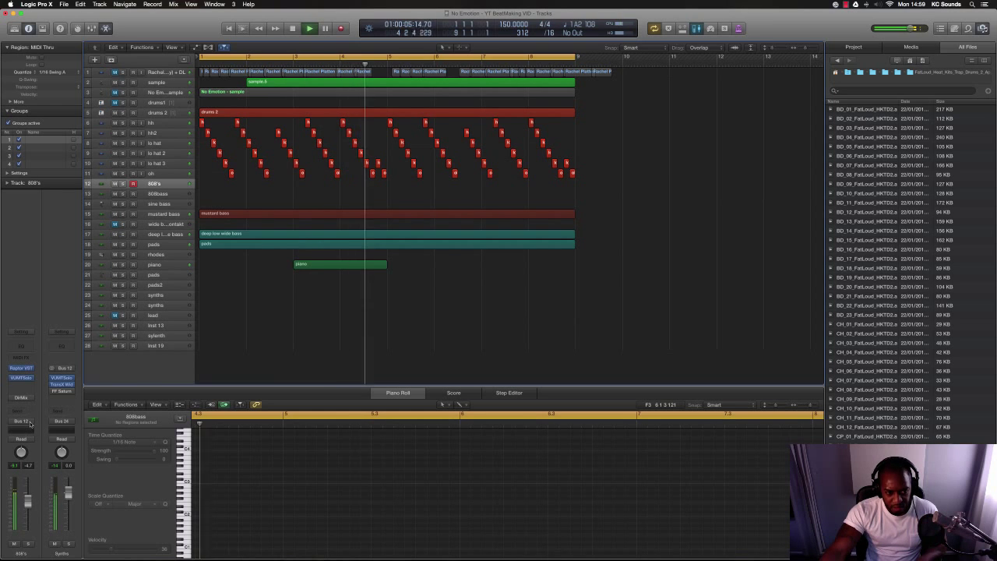
pyautogui.press('space')
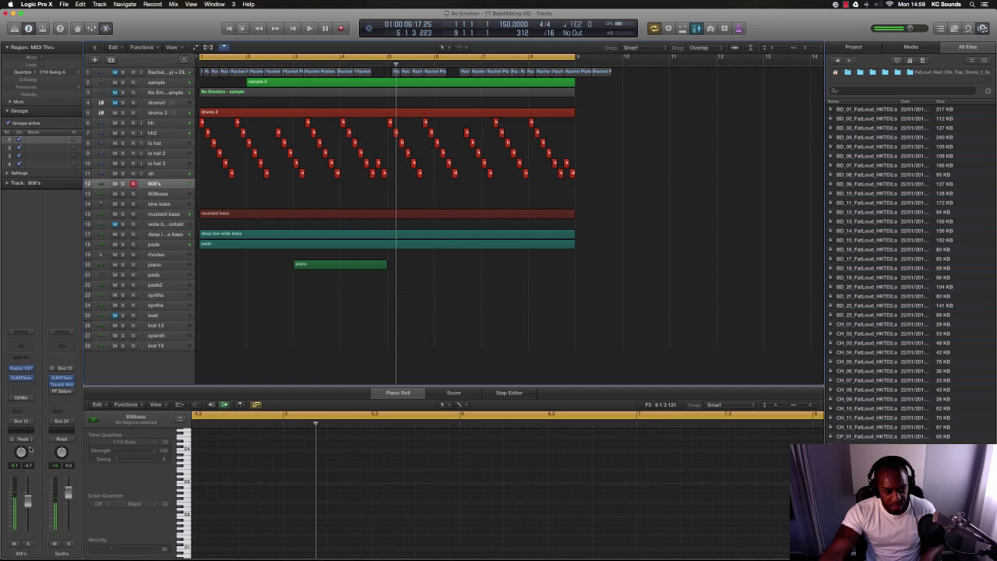
pyautogui.moveTo(28, 501); pyautogui.dragTo(28, 499)
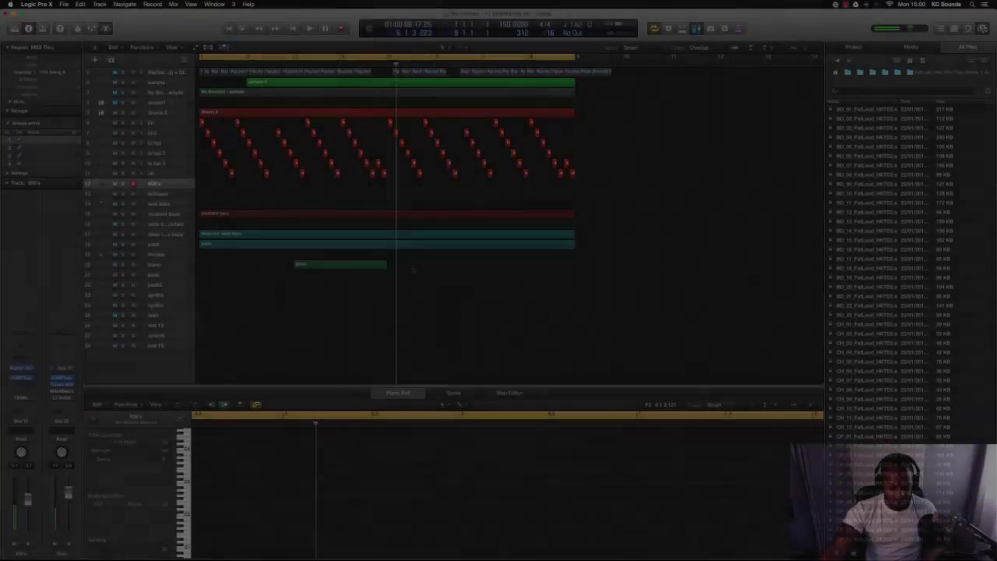
# Perform an 808 bass line over the loop and capture it as an eight-bar region on the 808's track.
pyautogui.press('space')
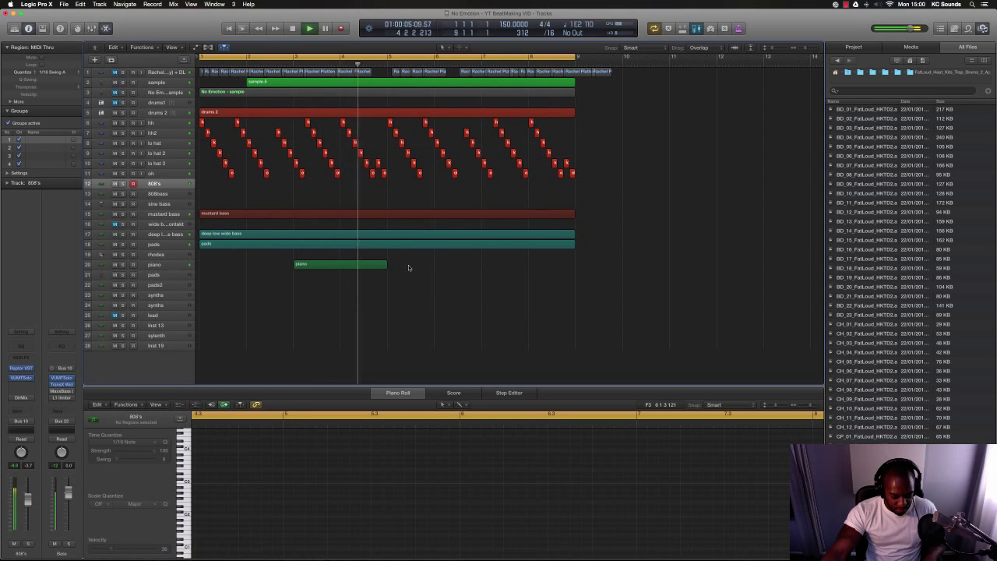
pyautogui.press('Return')
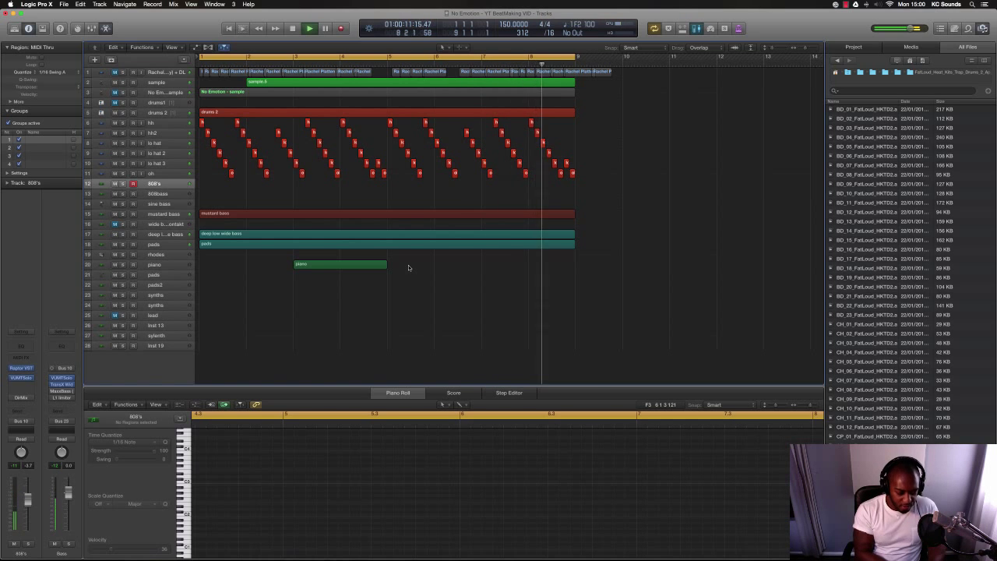
pyautogui.press('space')
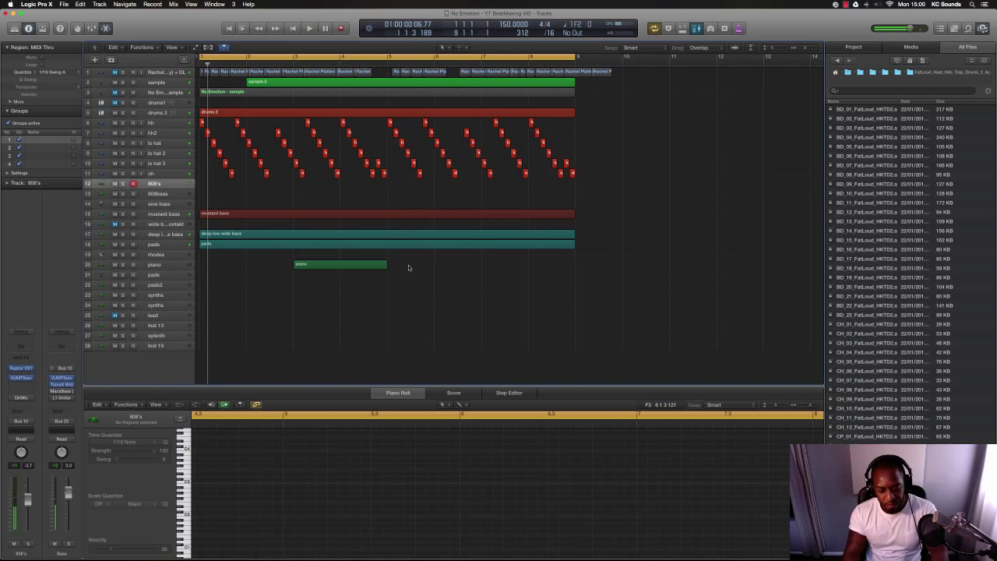
pyautogui.hotkey('shift', 'r')
pyautogui.press('space')
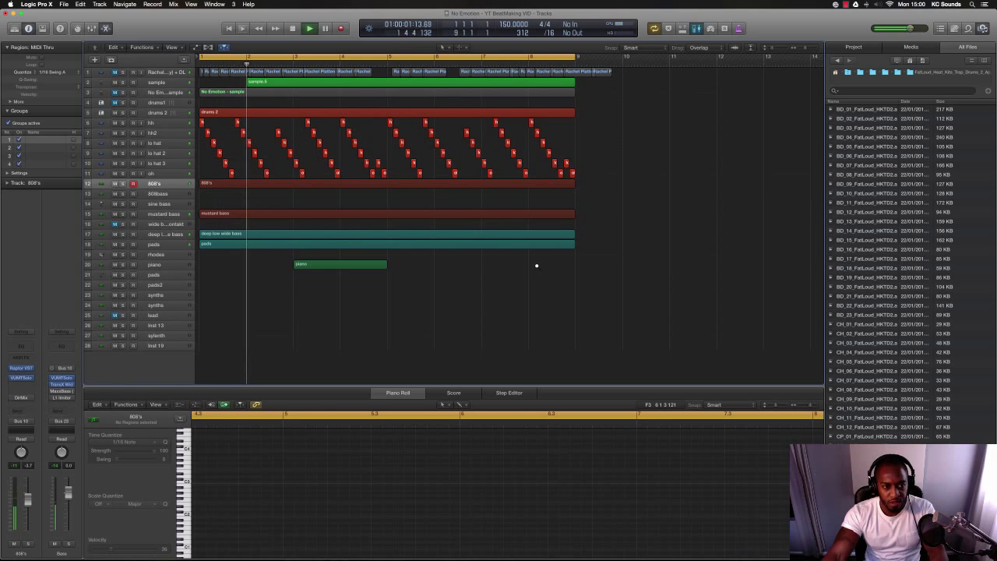
# Choose the Inst 13 track, rehearse a synth part over the loop, and capture it as an eight-bar region.
pyautogui.click(170, 286)
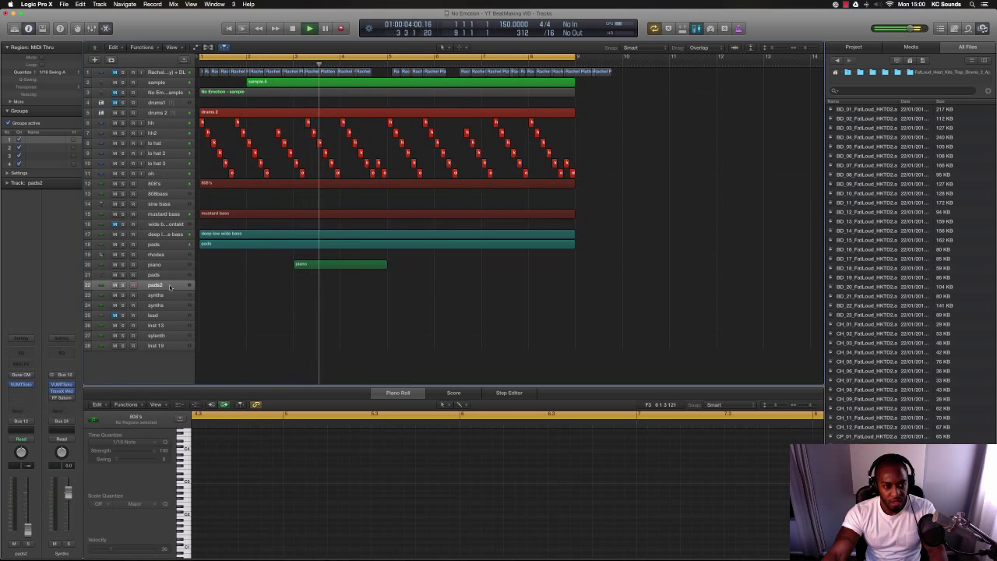
pyautogui.click(156, 324)
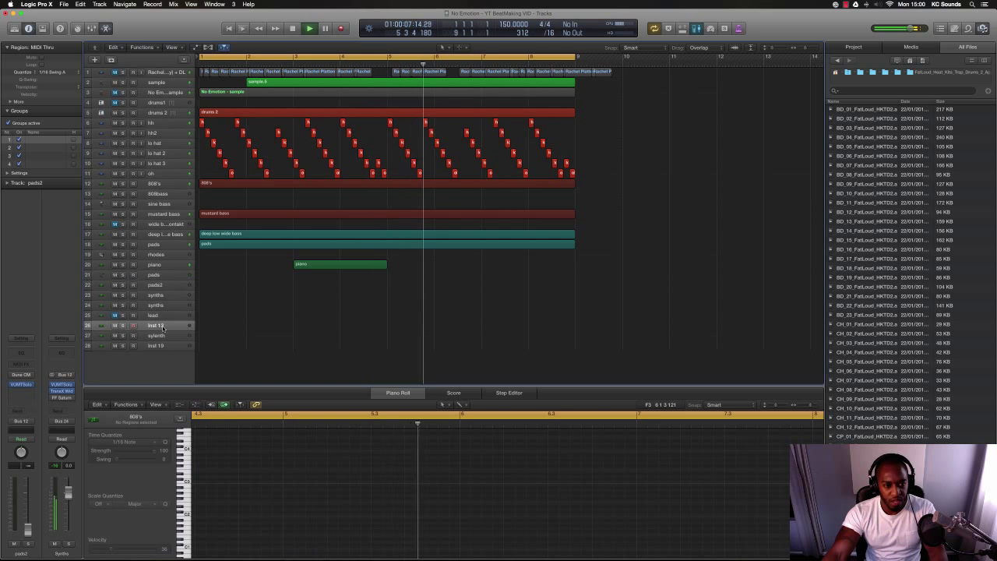
pyautogui.press('space')
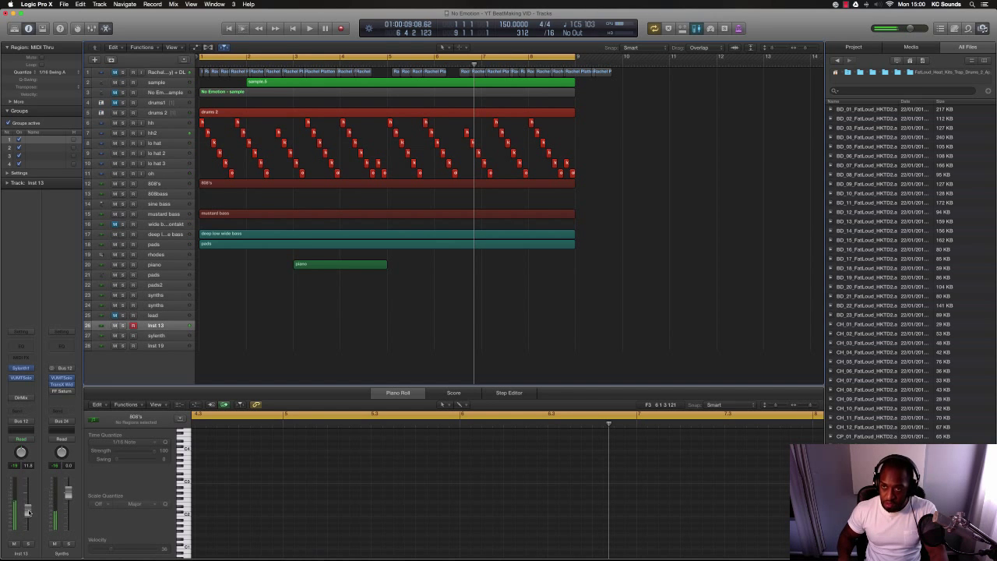
pyautogui.press('space')
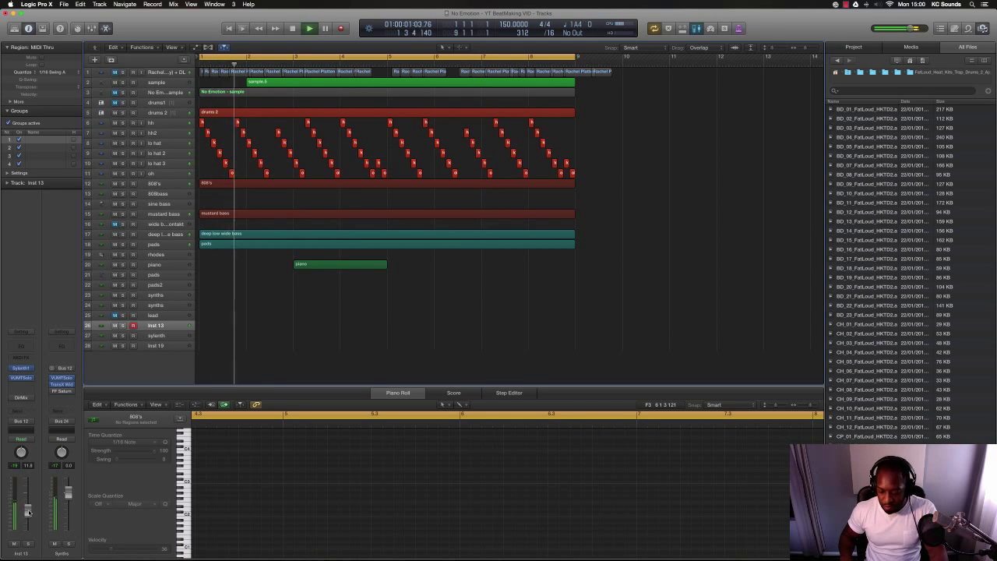
pyautogui.press('space')
pyautogui.press('space')
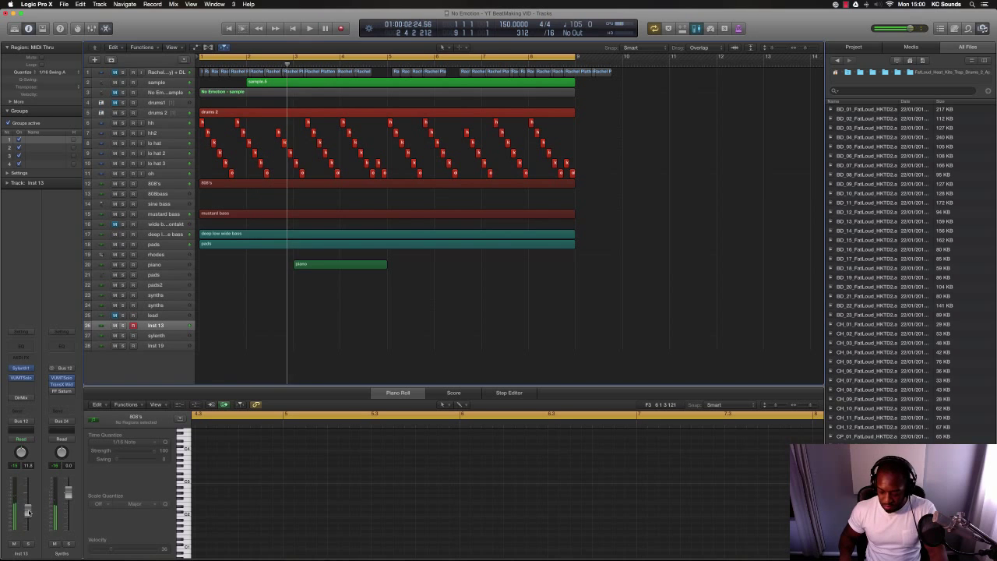
pyautogui.press('space')
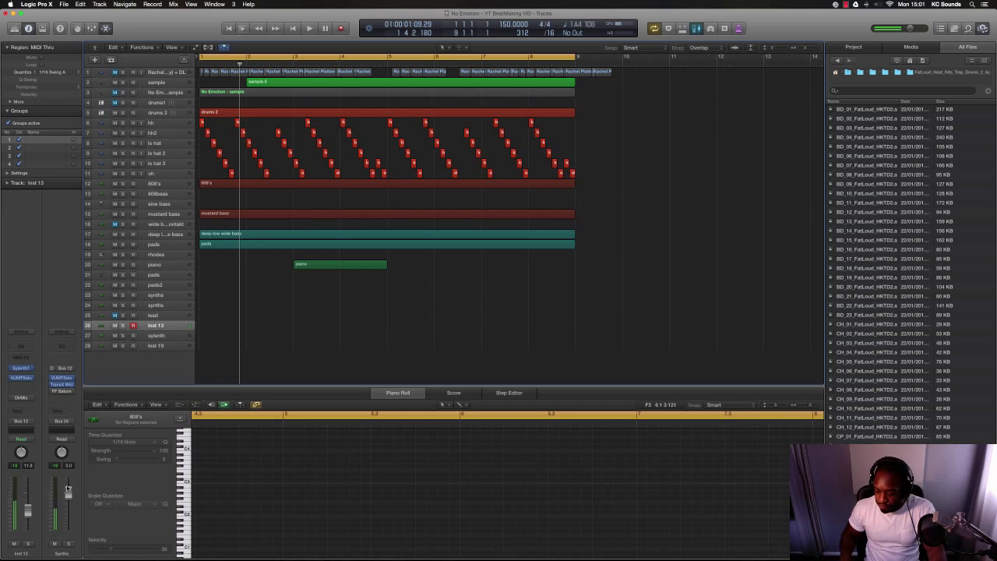
pyautogui.press('space')
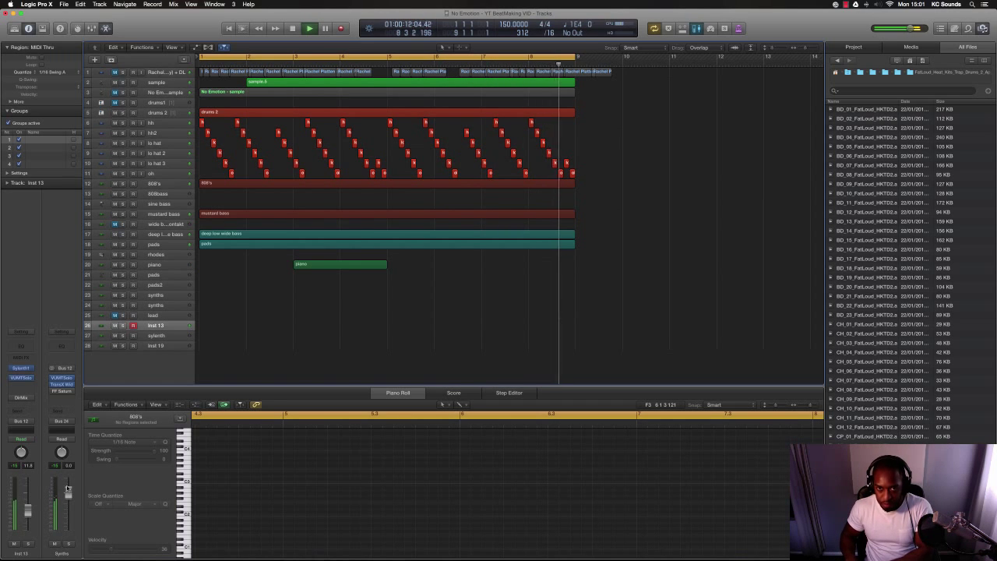
pyautogui.press('space')
pyautogui.press('r')
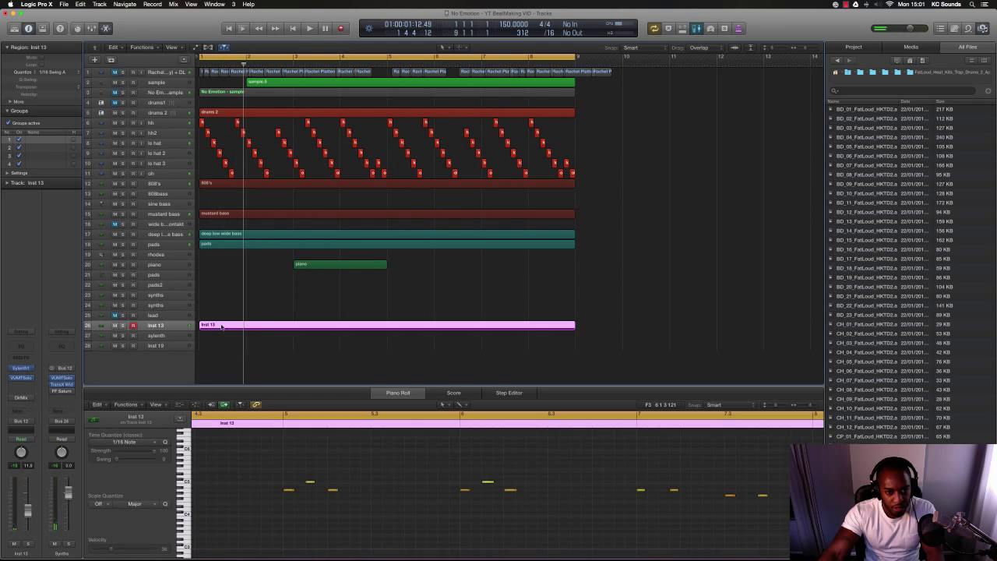
# Move the Inst 13 region to start at bar 9 and try other melody ideas over the loop.
pyautogui.moveTo(206, 326); pyautogui.dragTo(581, 326)
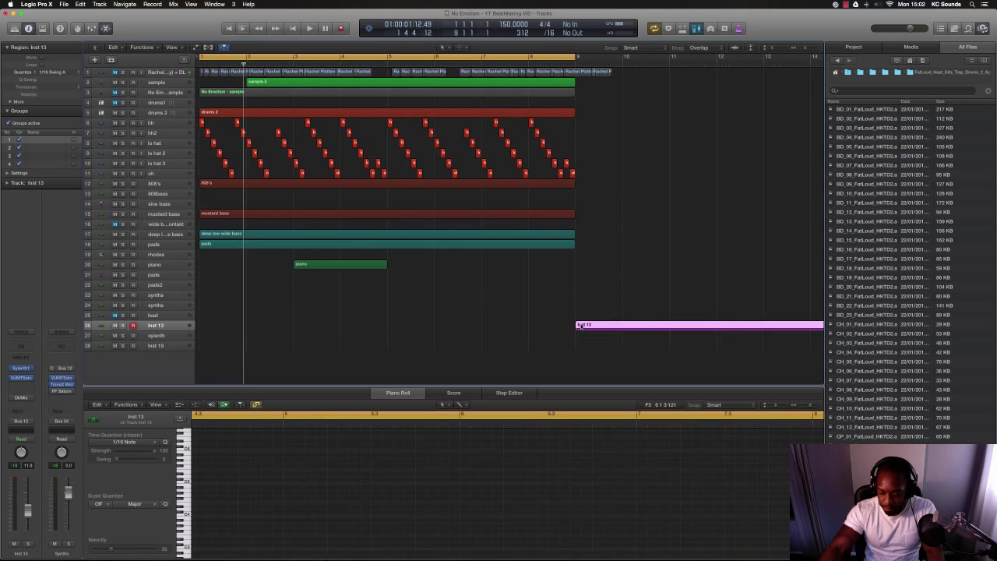
pyautogui.press('space')
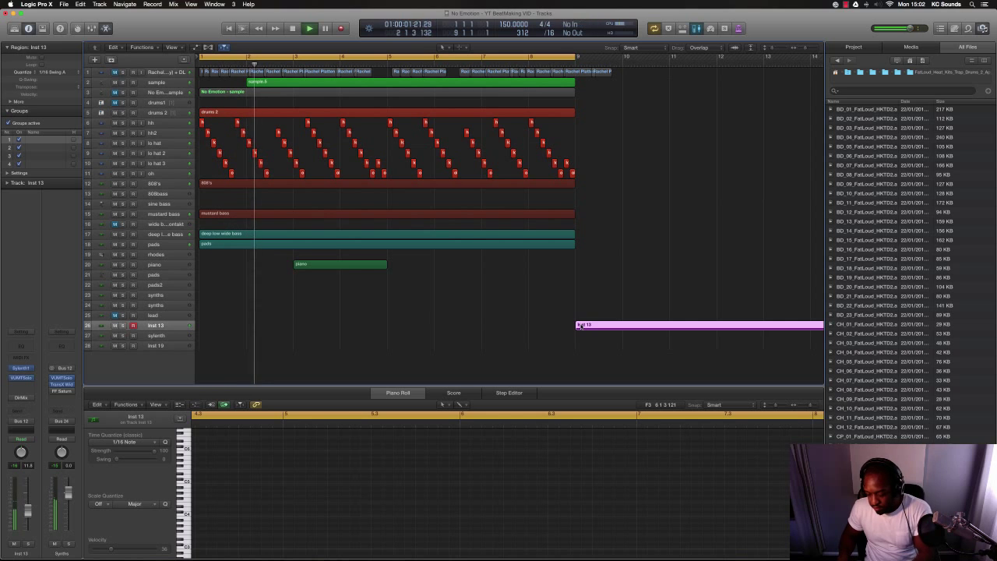
pyautogui.press('space')
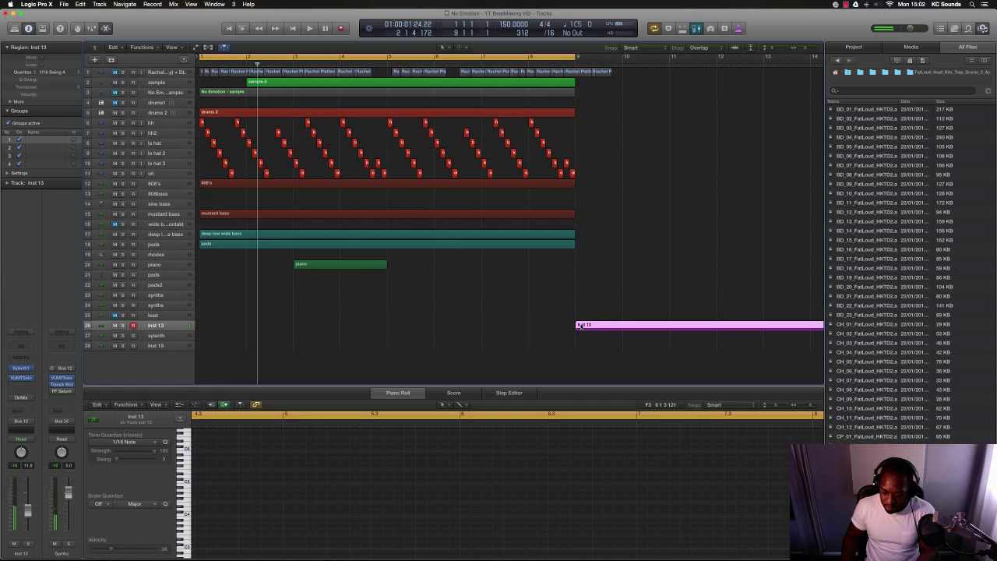
pyautogui.press('space')
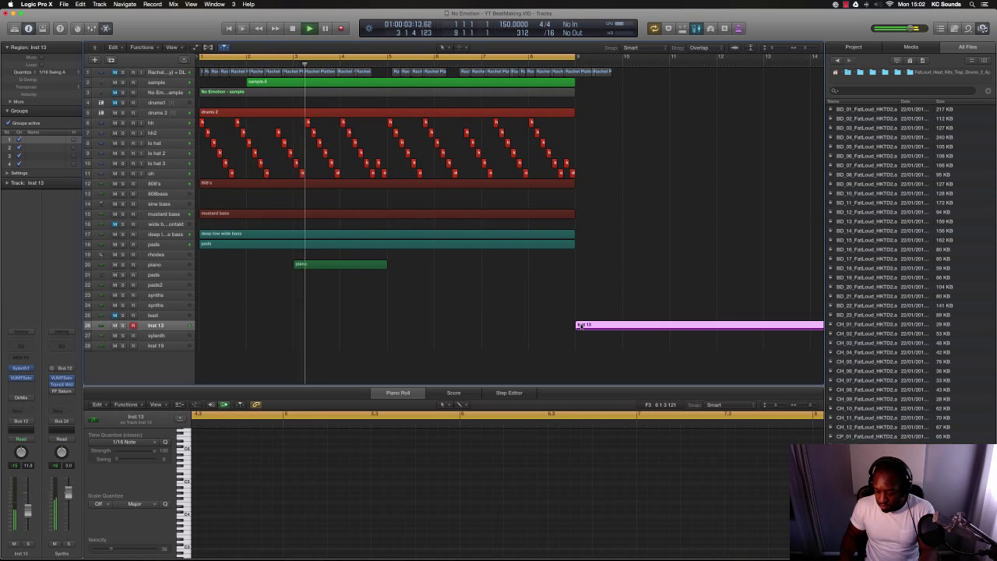
# Choose the lead track, rehearse a melody over the loop, and capture it as an eight-bar region.
pyautogui.scroll(-3, 574, 354)
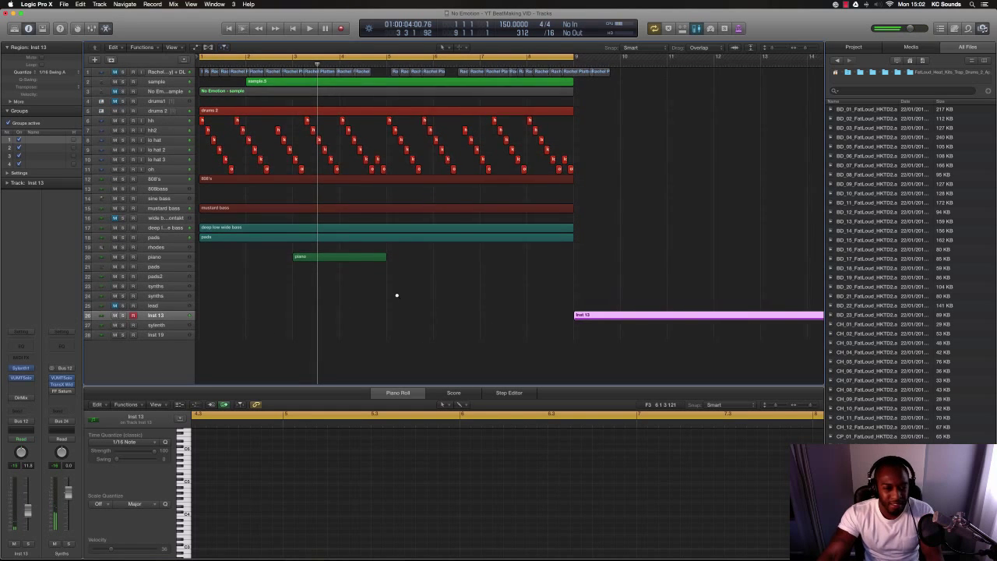
pyautogui.click(152, 305)
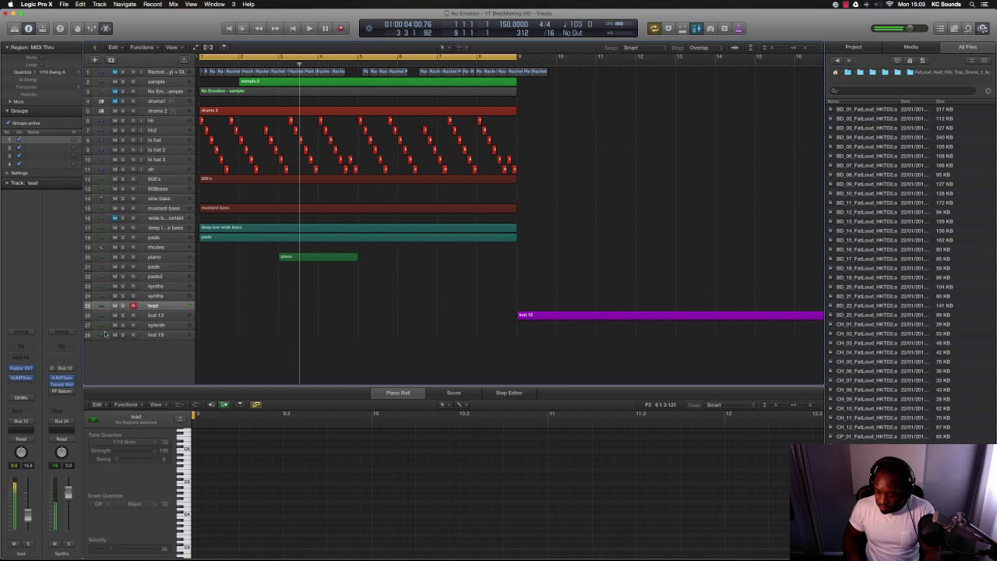
pyautogui.press('space')
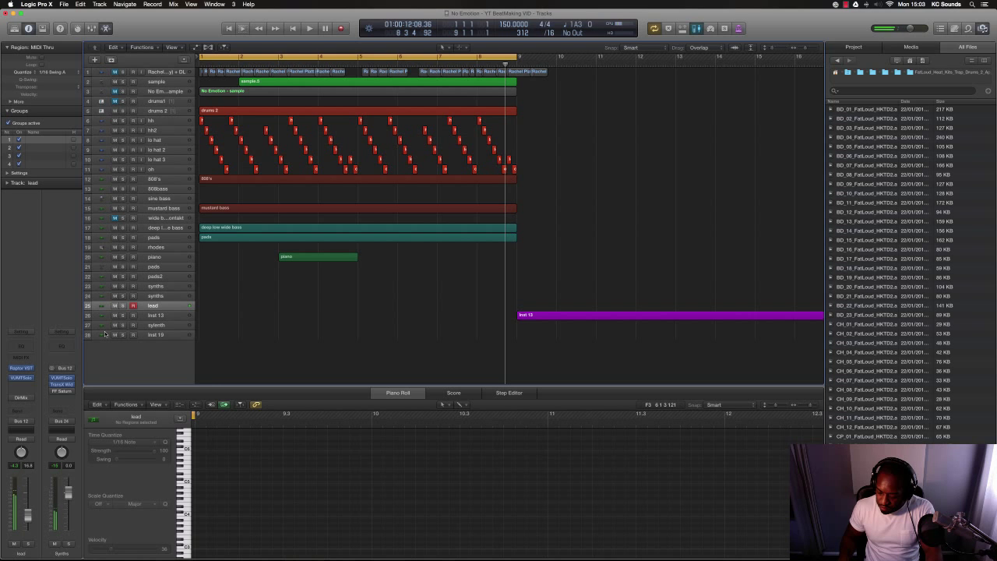
pyautogui.press('space')
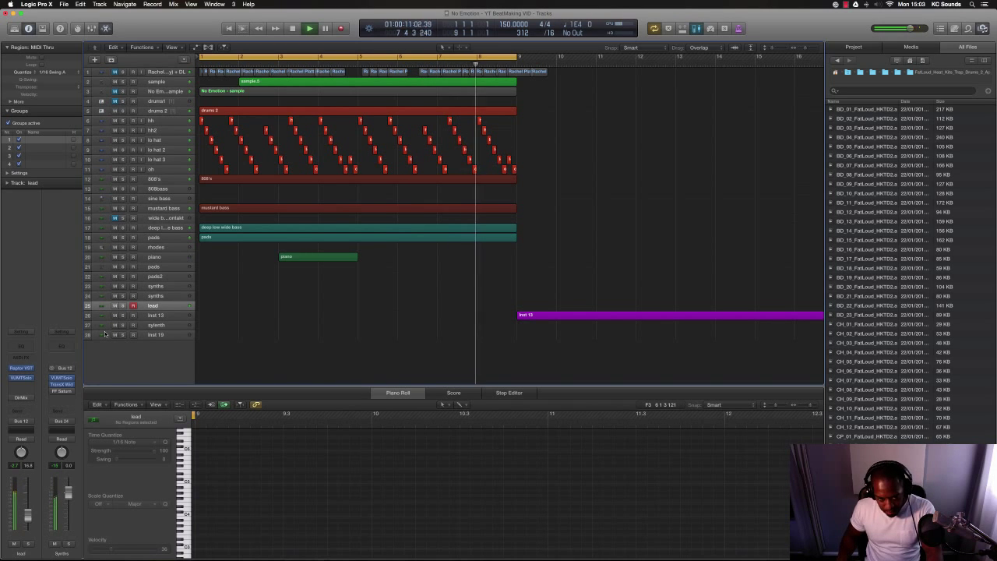
pyautogui.press('space')
pyautogui.hotkey('shift', 'r')
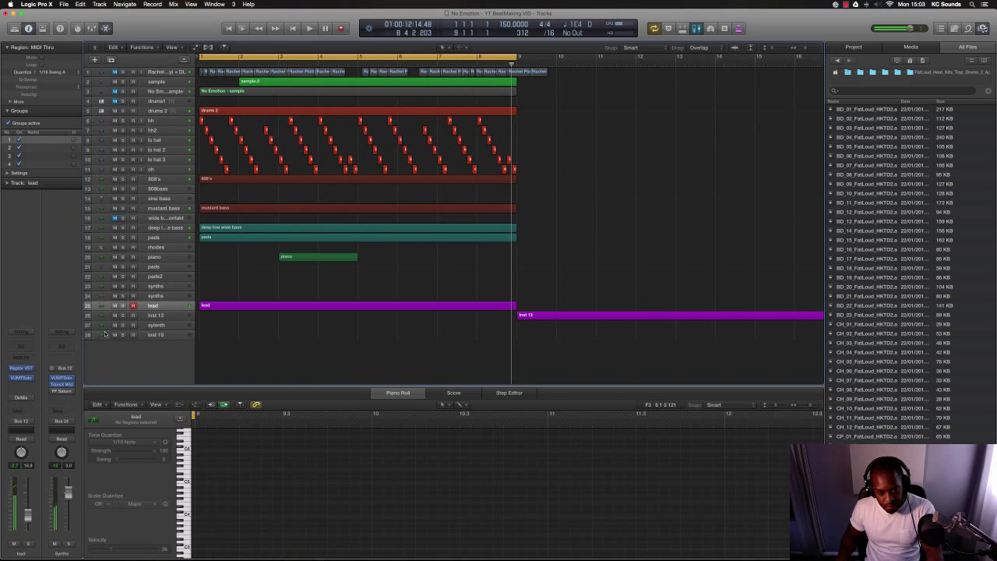
# Play the loop from the start to check the captured lead melody, stopping near the end of bar 8.
pyautogui.press('Return')
pyautogui.press('space')
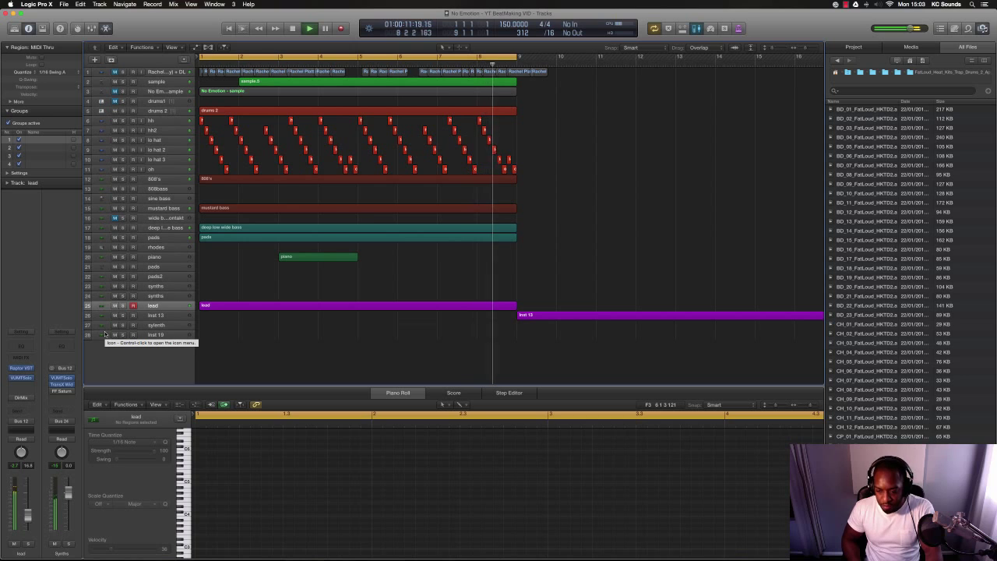
pyautogui.press('space')
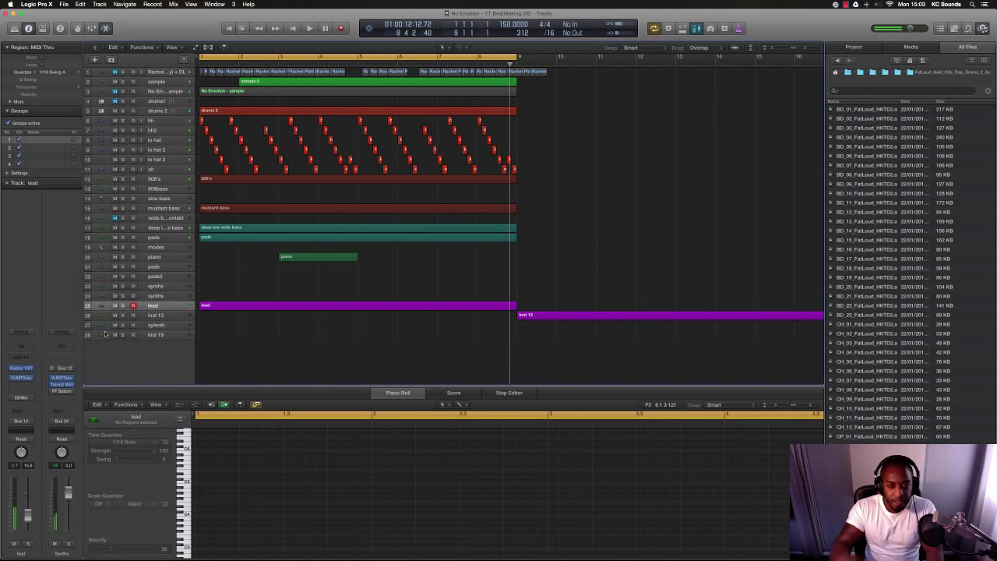